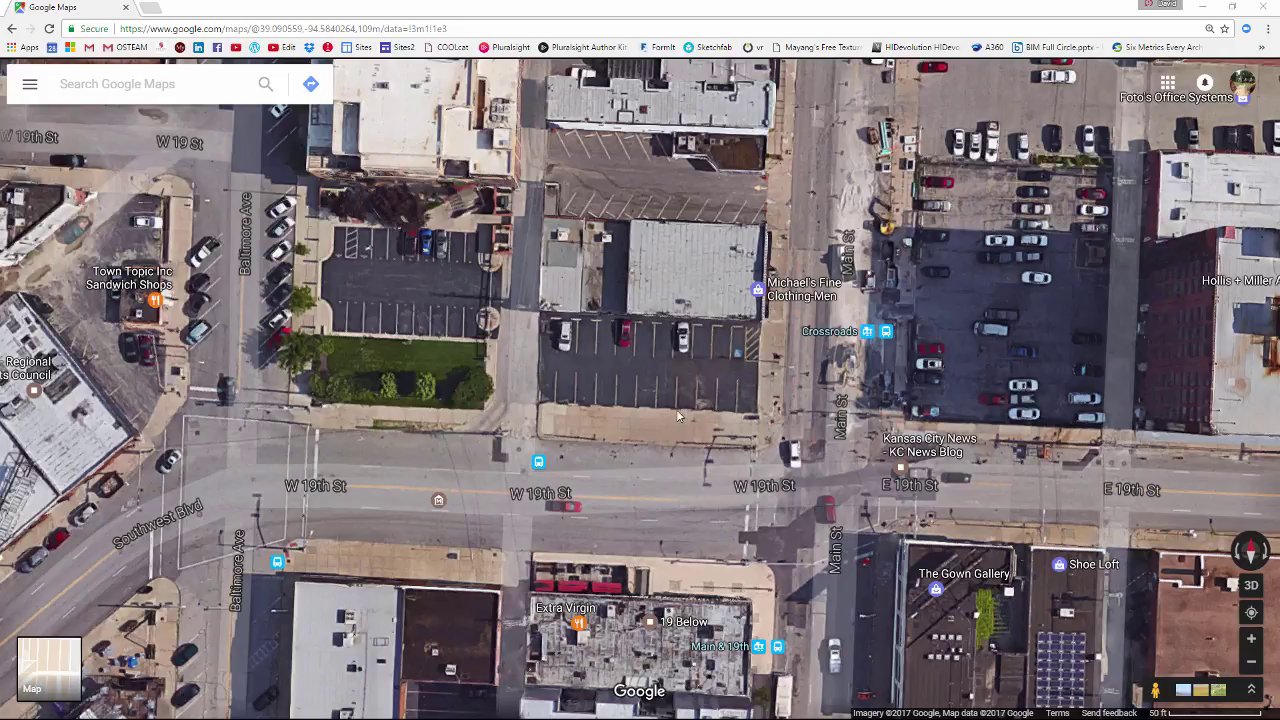
- Measure the distance across the parking lot below Michael's Fine Clothing-Men, from the alley edge to the Main St sidewalk edge
drag(640, 428, 608, 444)
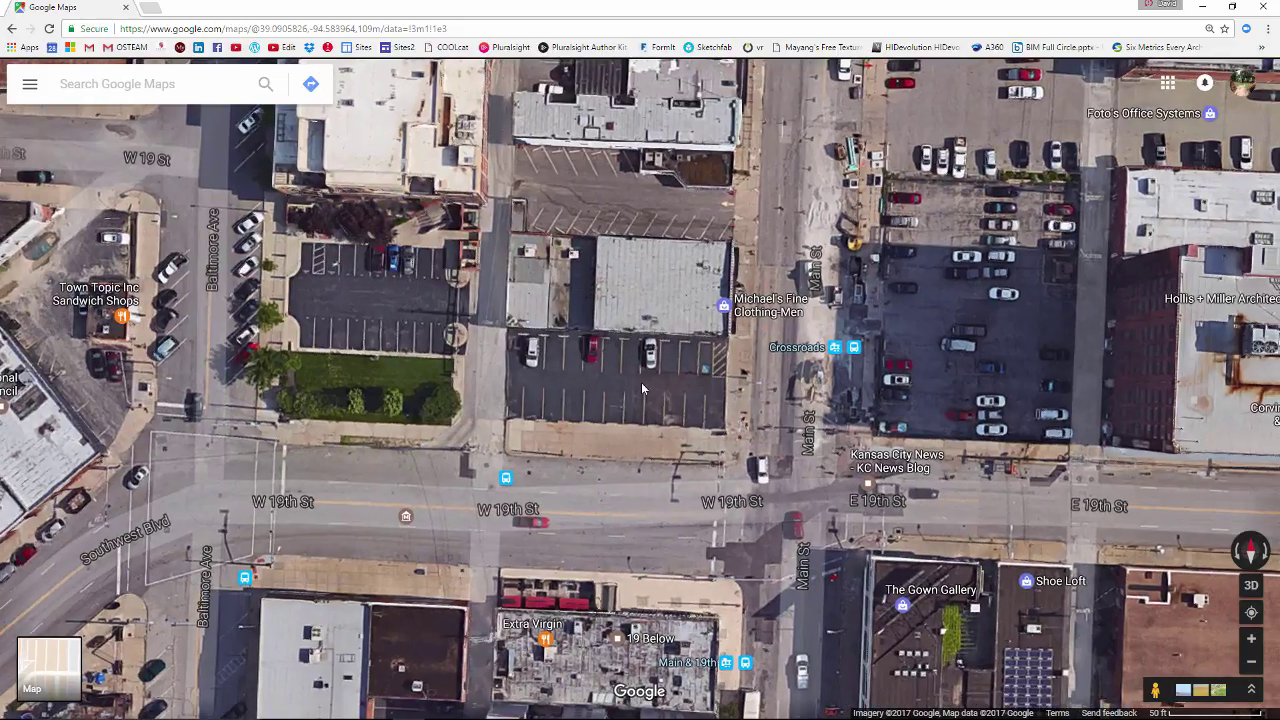
drag(641, 383, 625, 415)
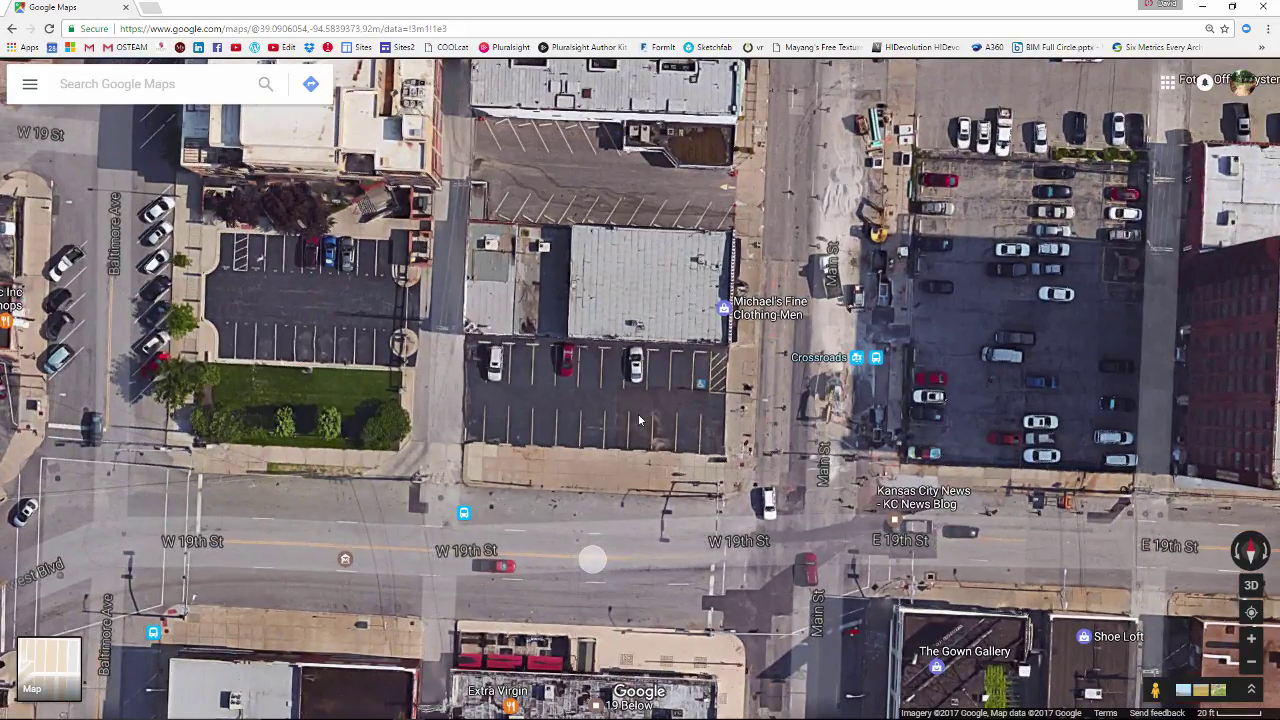
drag(638, 418, 649, 423)
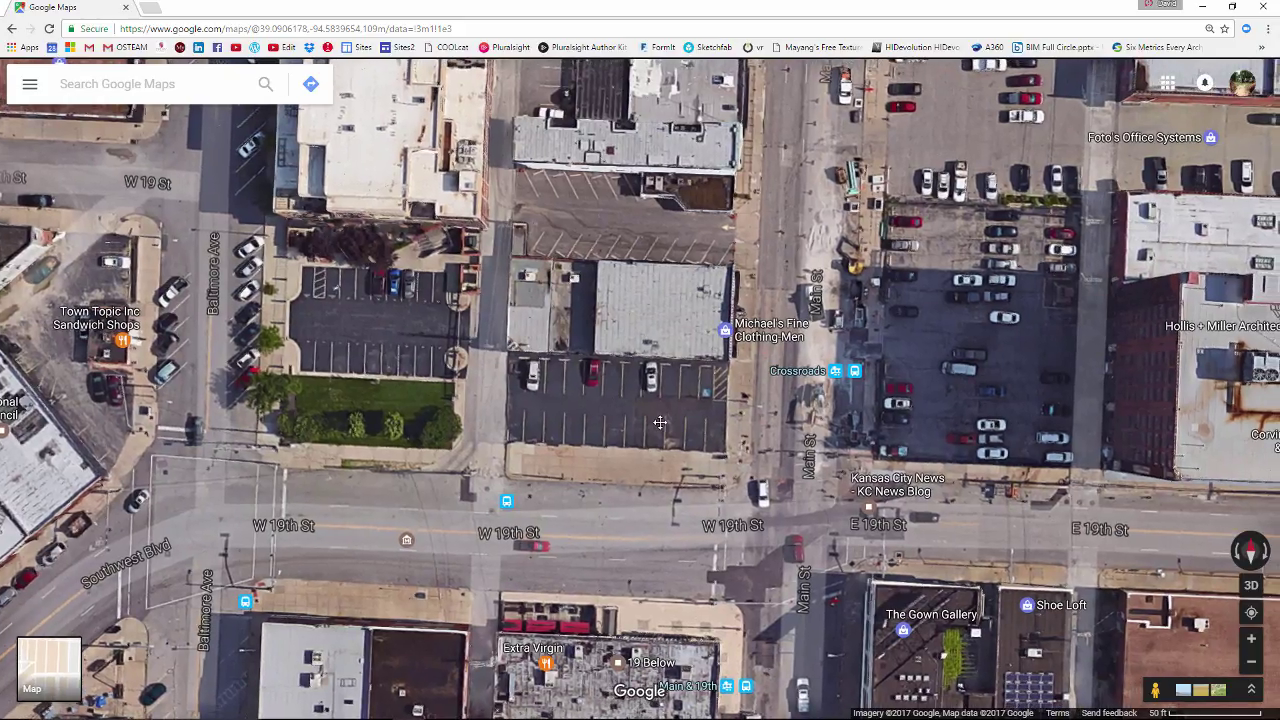
scroll(660, 422, up, 1)
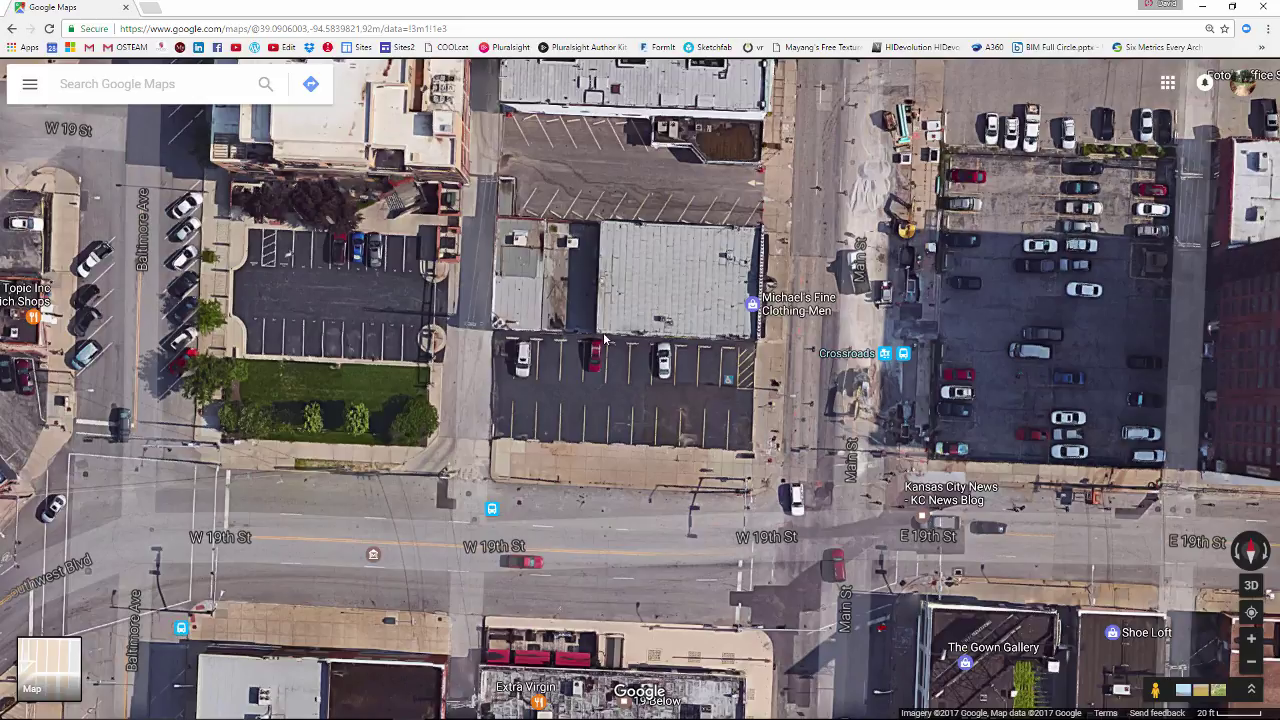
right_click(584, 400)
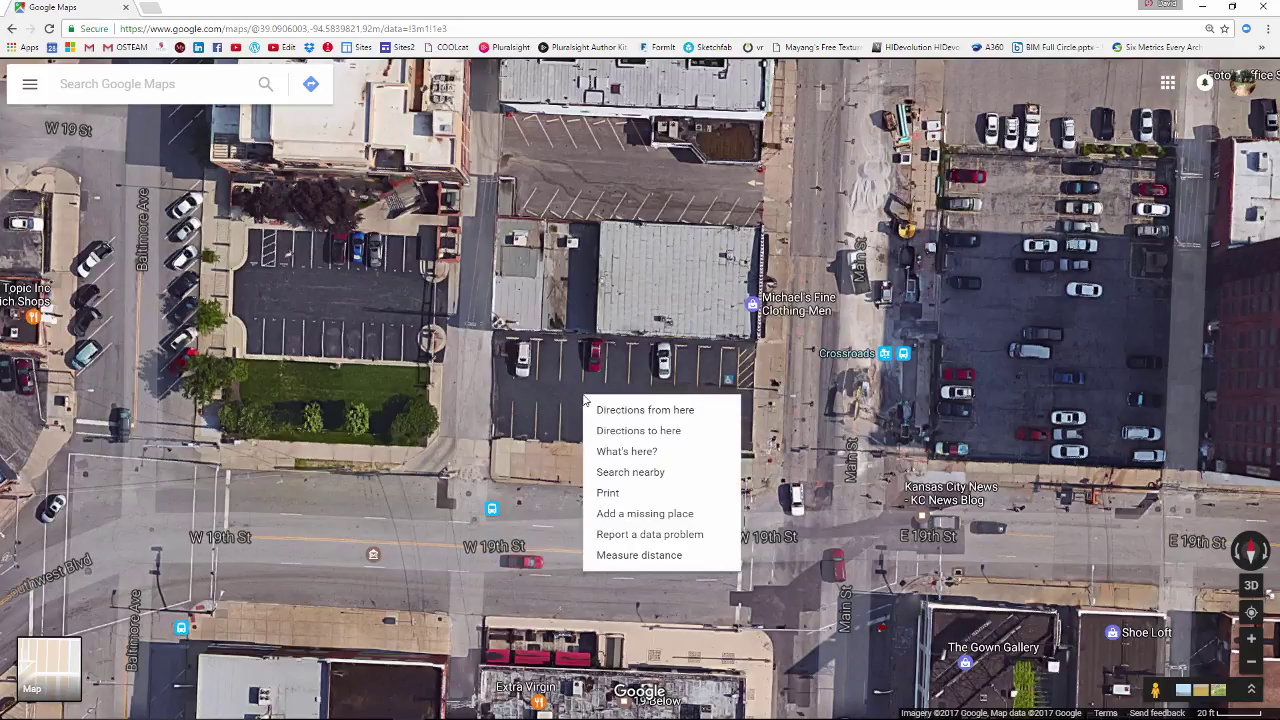
click(640, 555)
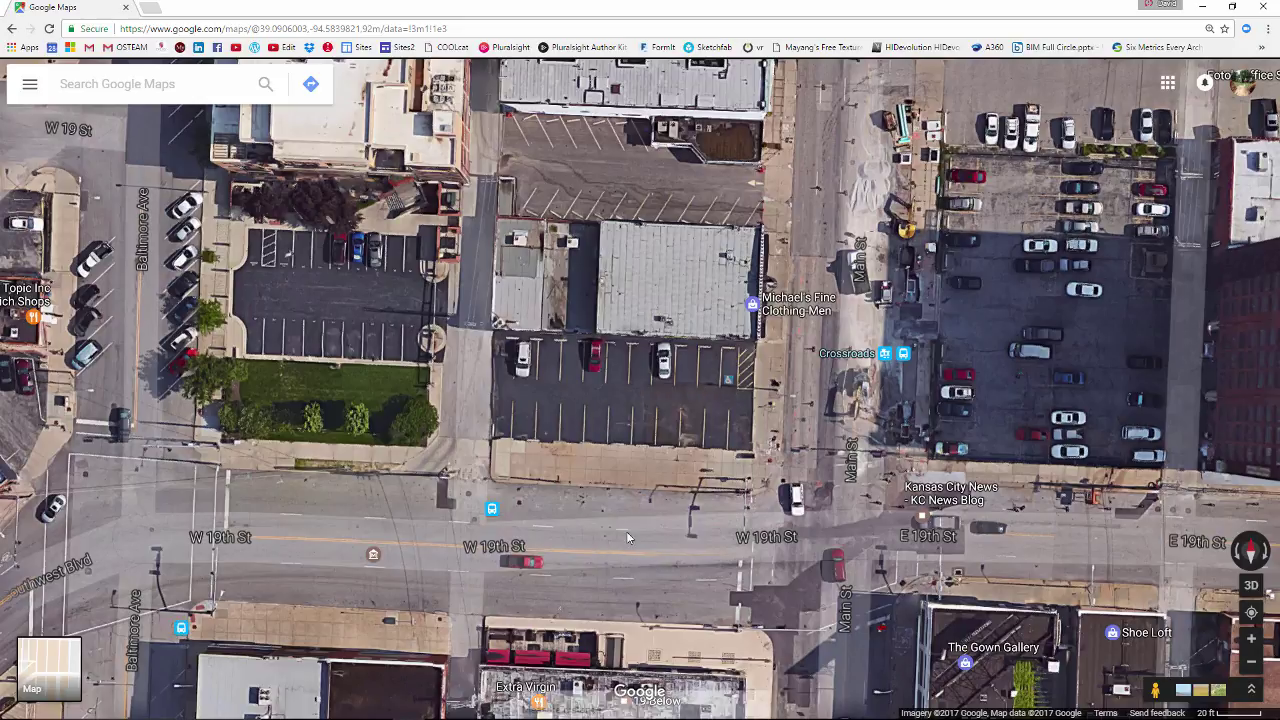
click(490, 390)
drag(585, 401, 755, 410)
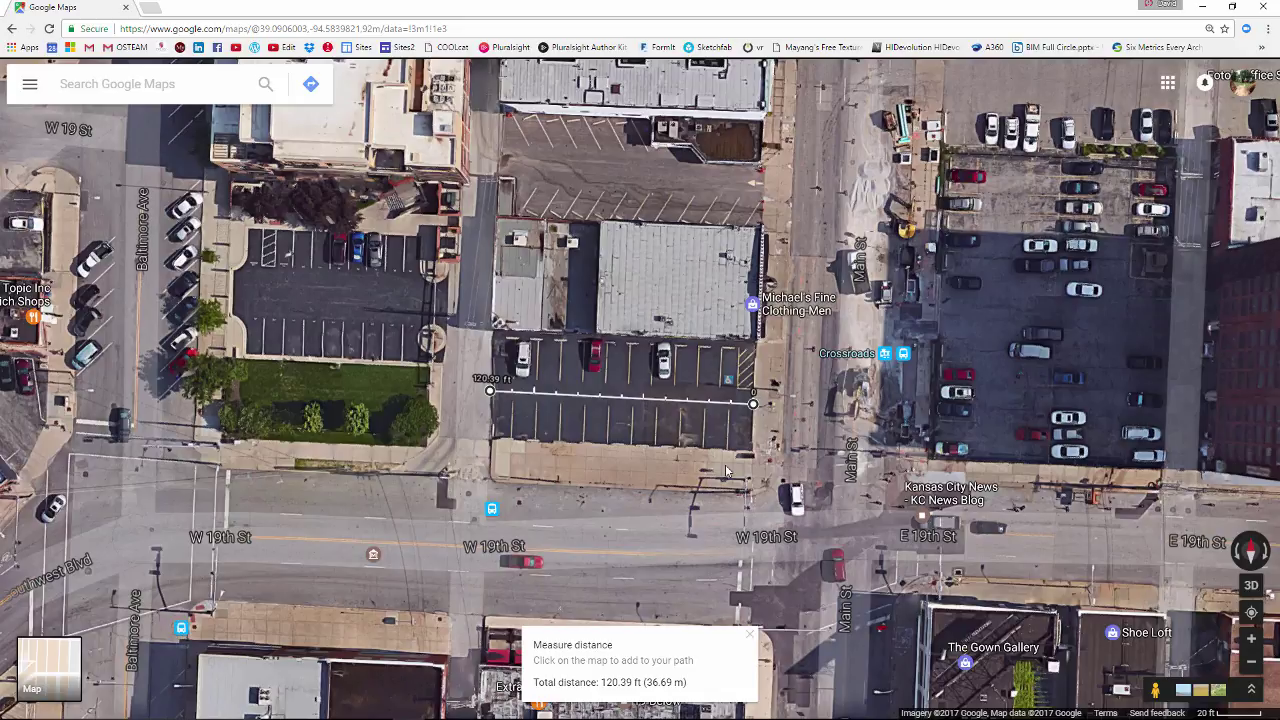
- Switch to Photoshop and paste the captured screen image into a new document
key(alt+Tab)
key(alt+Tab)
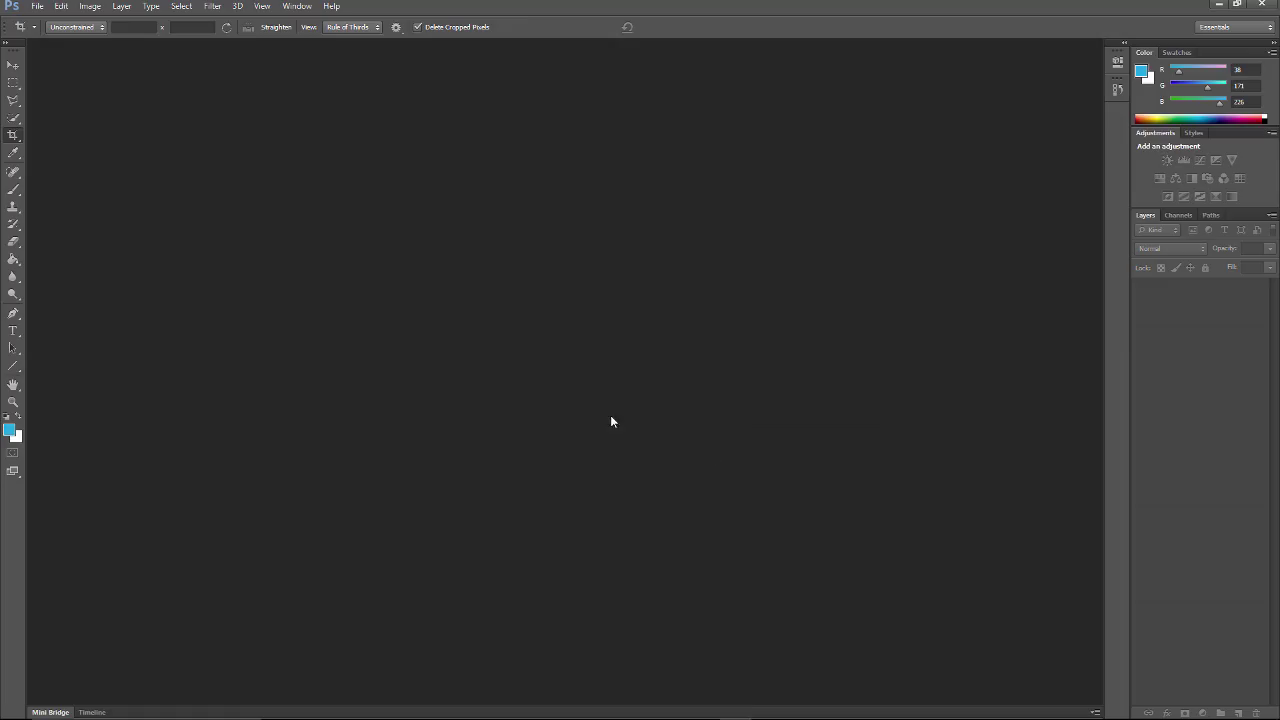
click(37, 6)
click(40, 26)
click(775, 184)
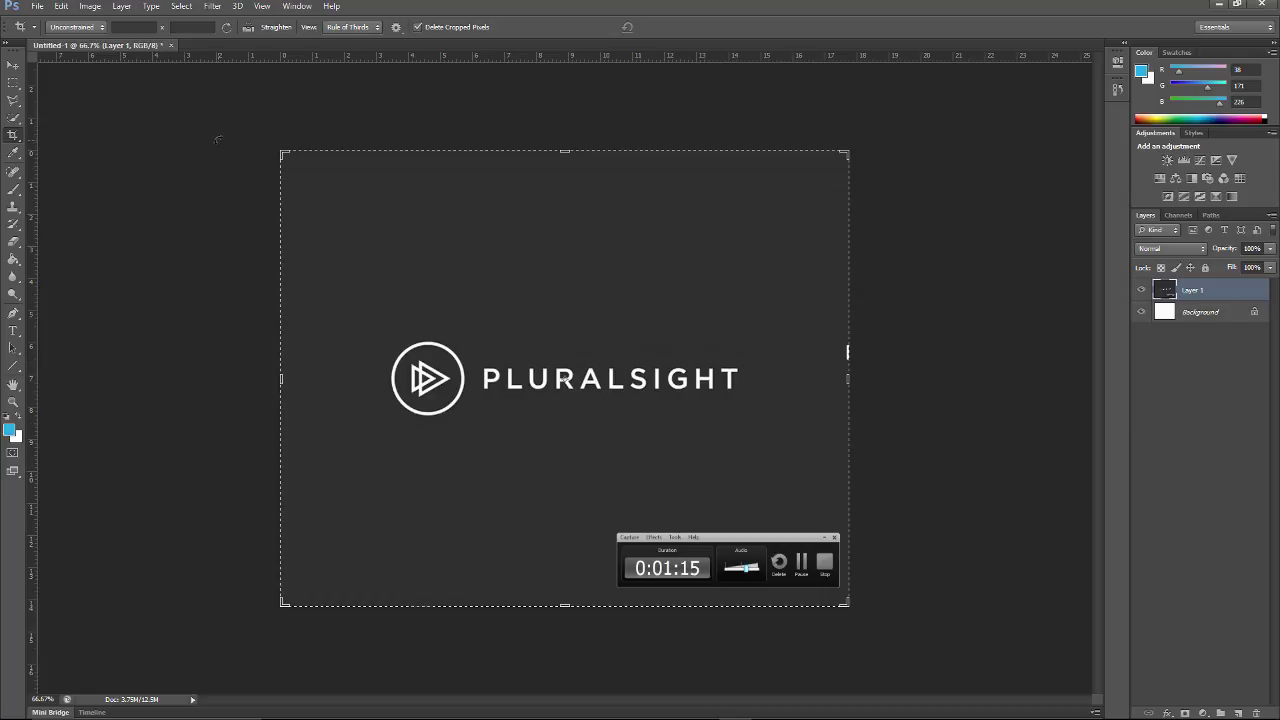
- Create a second new document for the full-screen capture and paste the satellite map screenshot into it
click(37, 6)
click(45, 20)
click(775, 186)
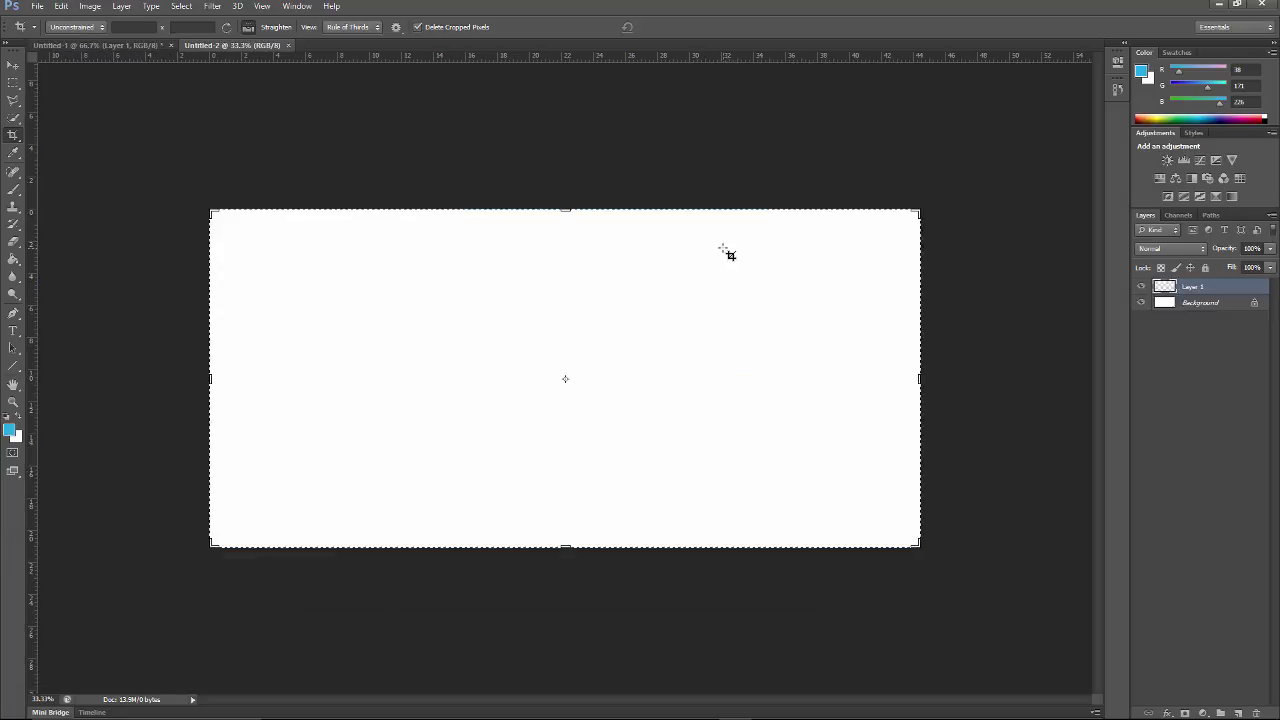
key(ctrl+v)
- Crop the screenshot to the city block around the measured parking lot, including W 19th St and Main St
drag(211, 380, 386, 380)
drag(565, 208, 565, 283)
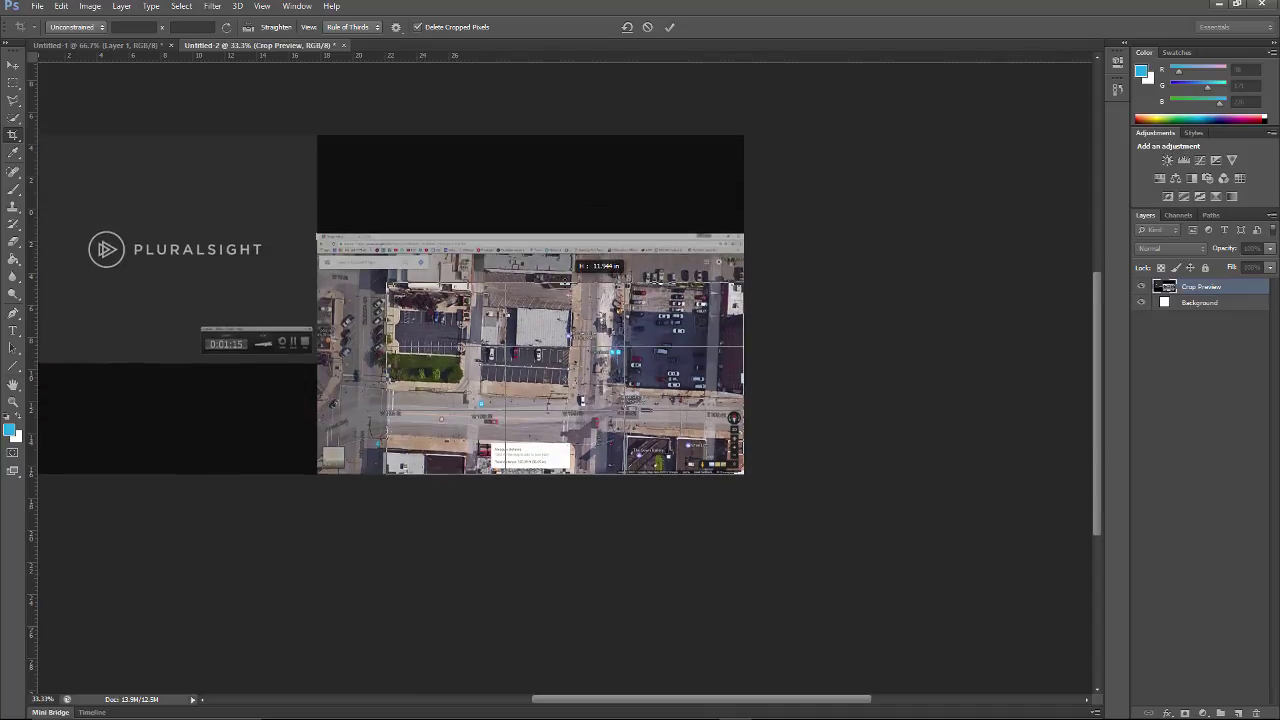
drag(743, 378, 690, 378)
drag(547, 471, 558, 451)
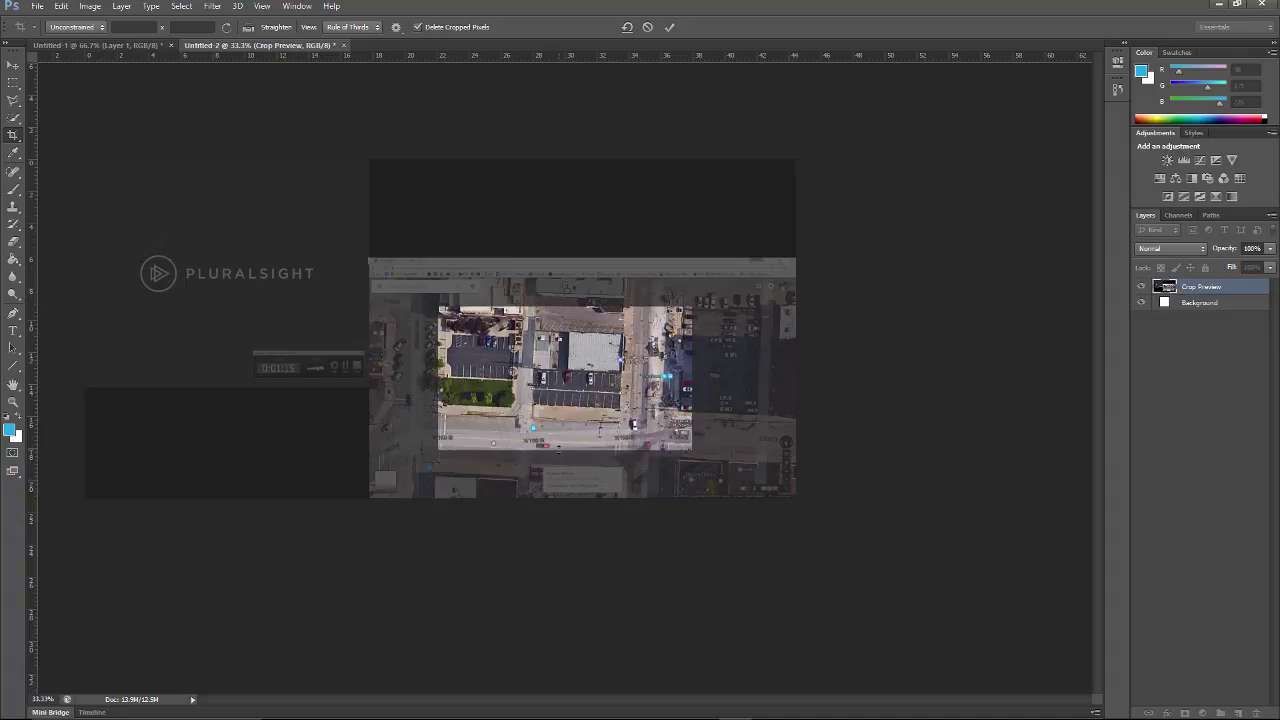
key(Return)
- Save the cropped map as a JPEG named Site2 in the 214-17 folder, with Medium quality 6 and Baseline ("Standard") format
click(37, 6)
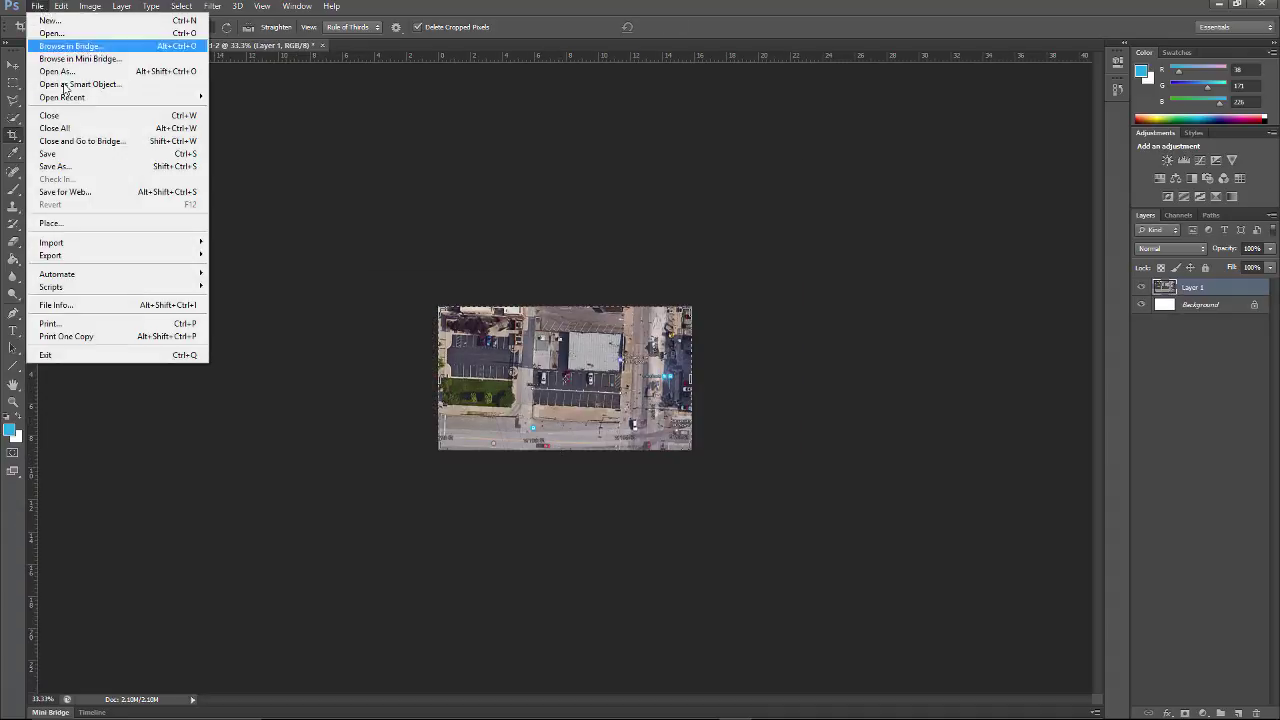
click(80, 166)
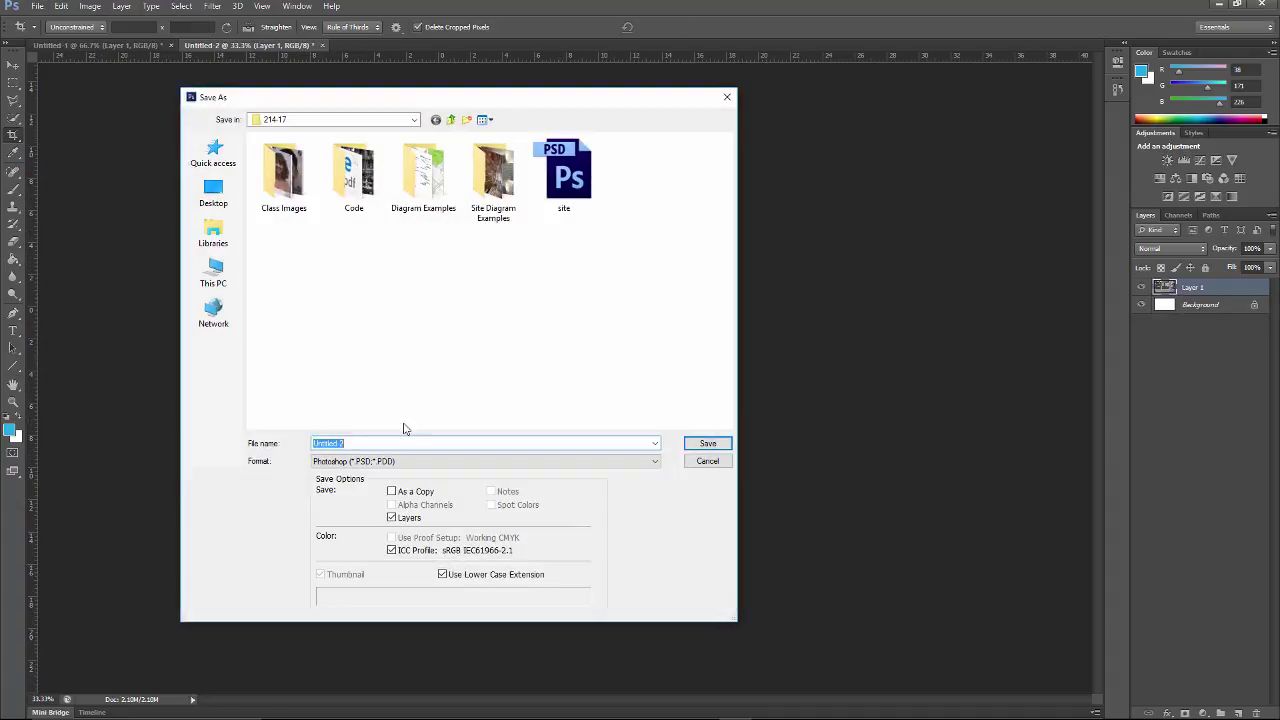
text(Site)
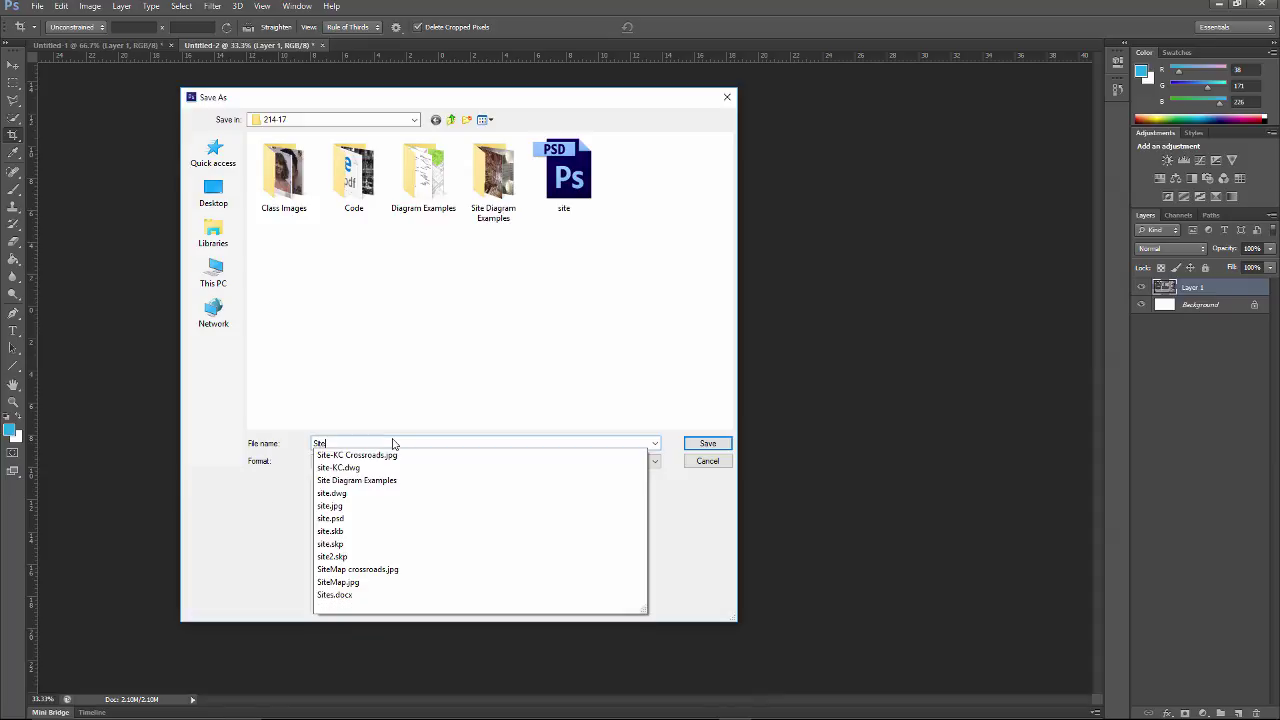
text(2)
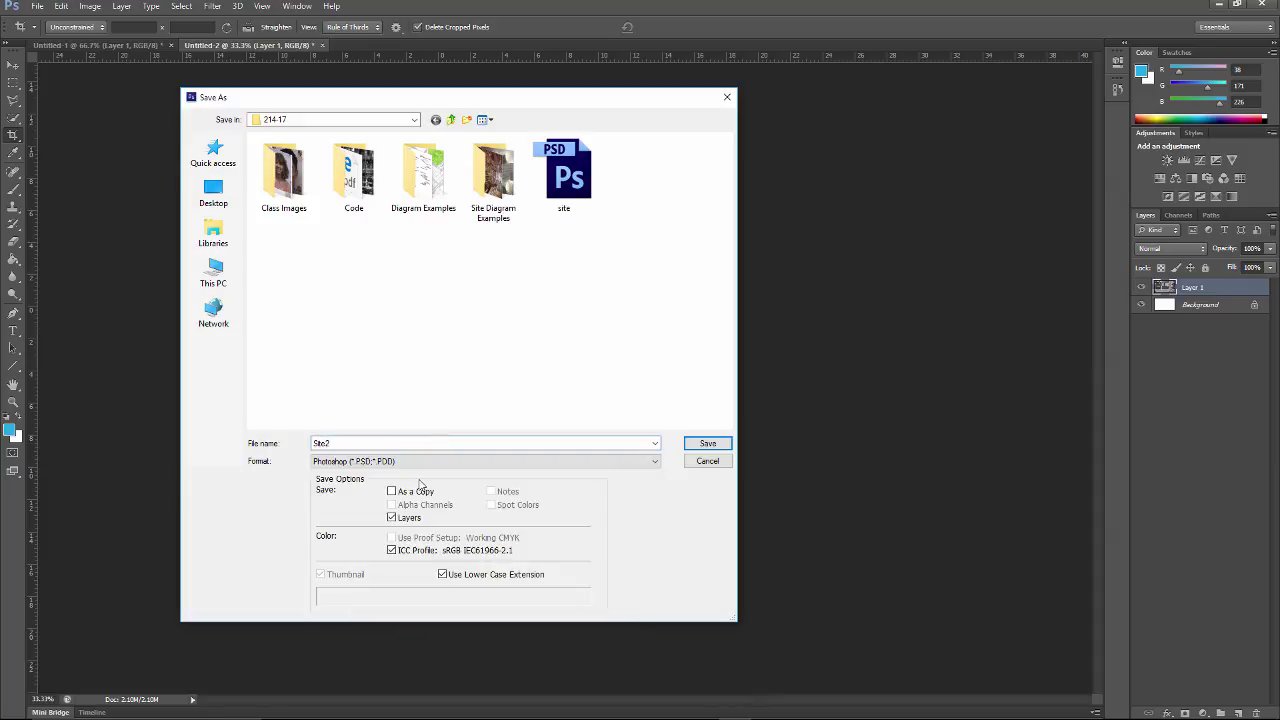
click(428, 462)
click(345, 552)
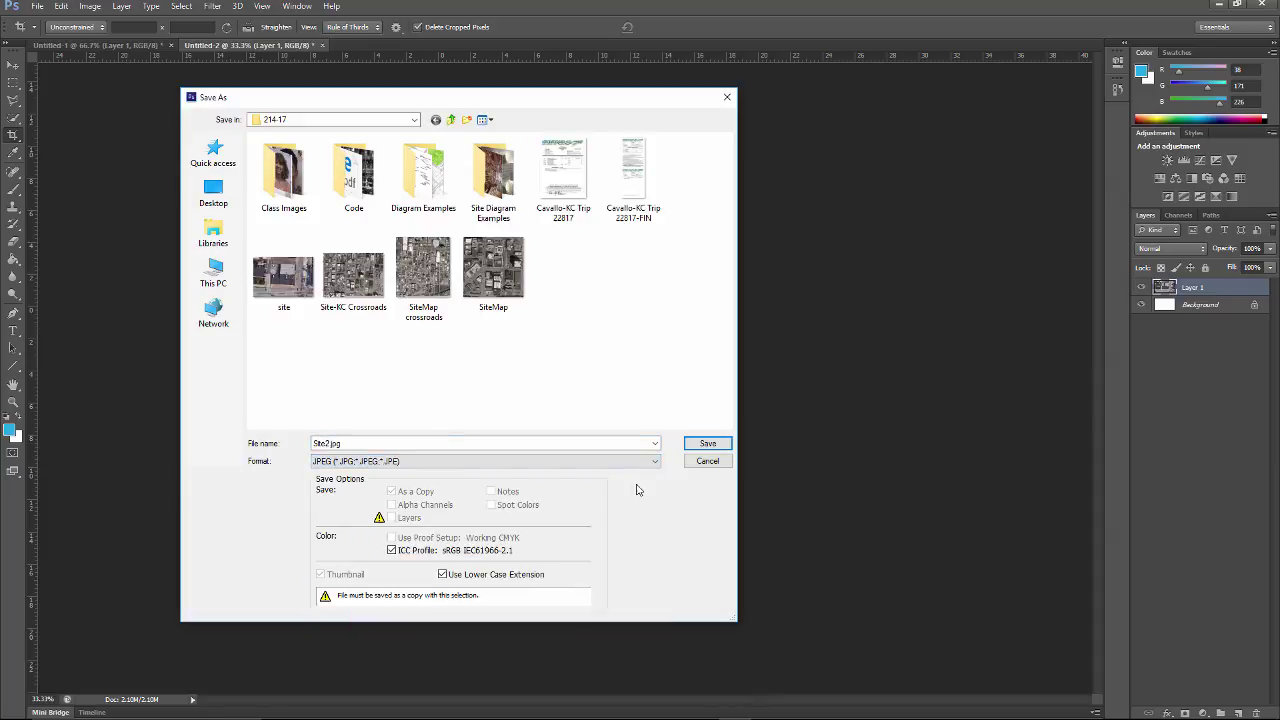
click(707, 443)
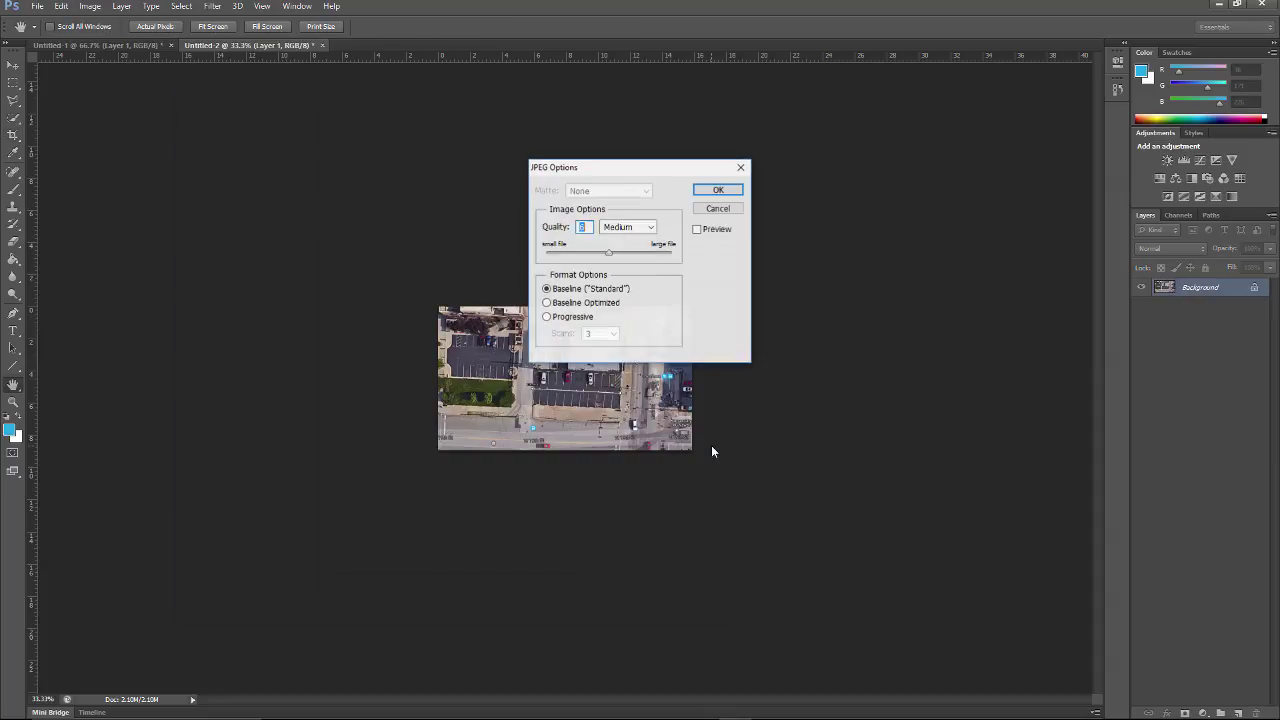
click(724, 191)
- Switch to Revit, import the Site2 image and place it between the elevation markers in the Level 1 floor plan
key(alt+Tab)
key(alt+Tab)
key(alt+Tab)
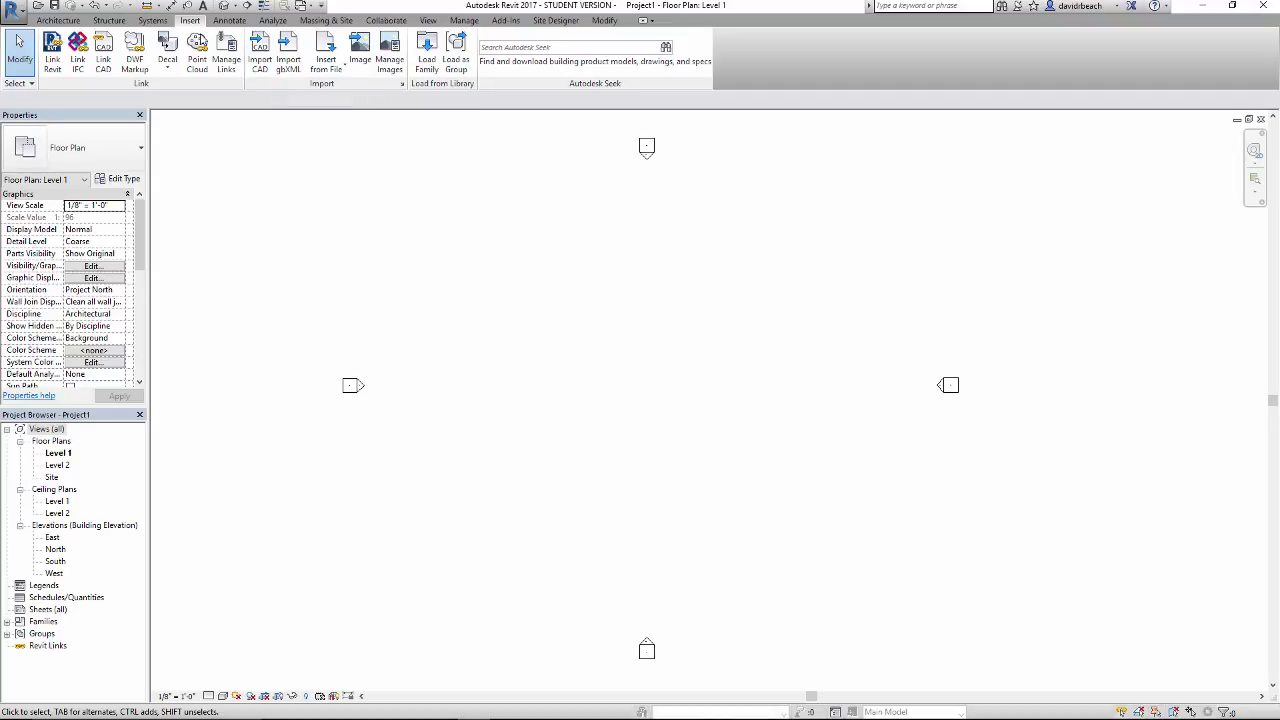
click(360, 52)
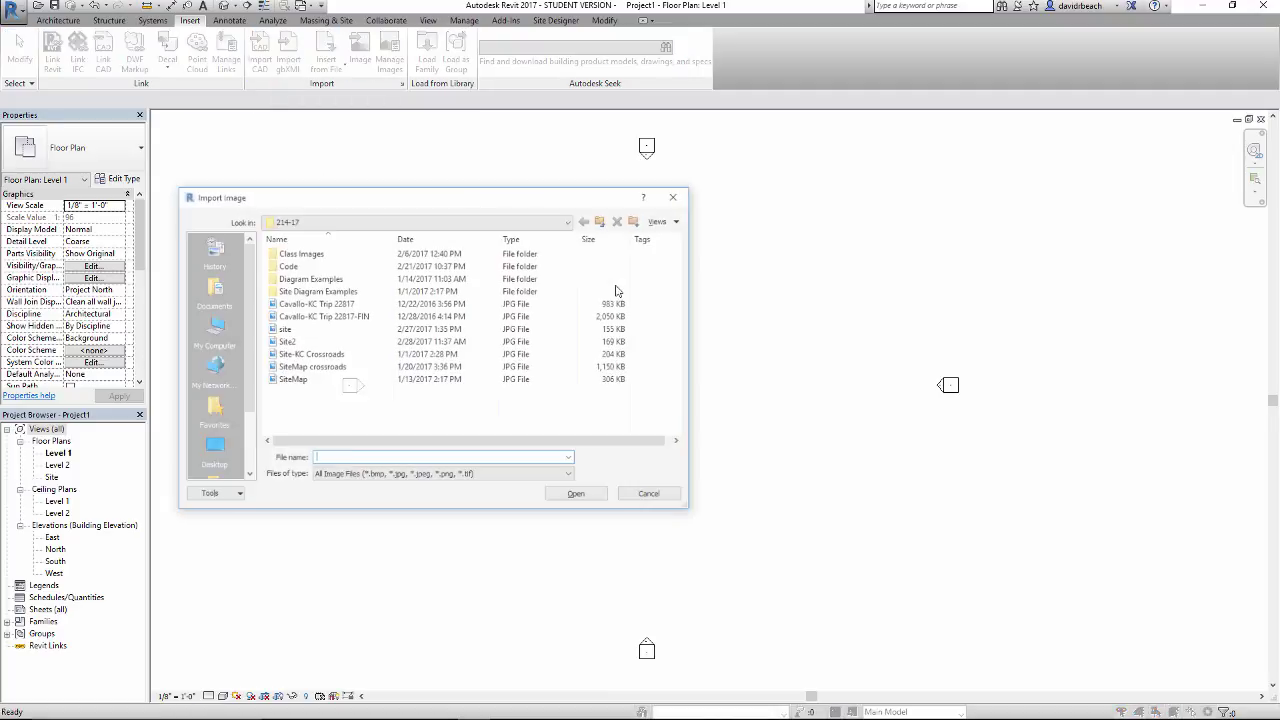
click(298, 342)
click(590, 495)
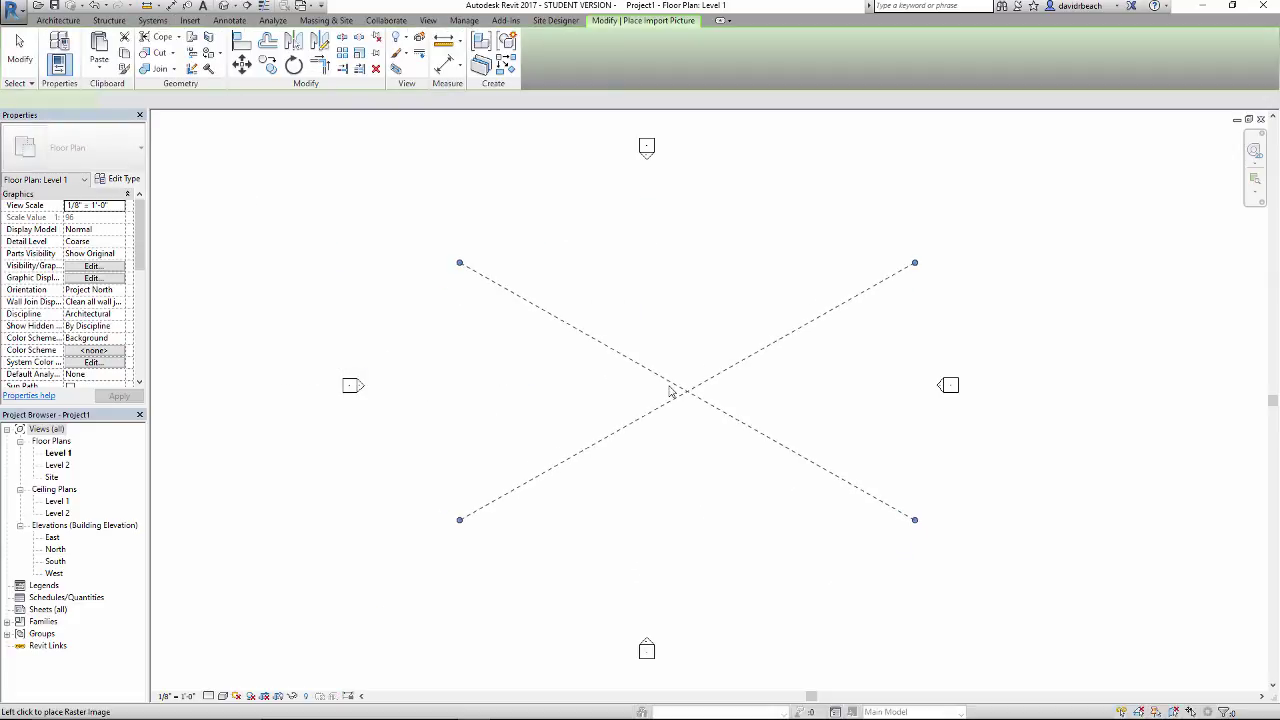
click(657, 383)
click(1007, 460)
- Measure the white reference line across the parking lot between its two end markers on the imported image
scroll(640, 435, up, 4)
scroll(754, 433, up, 2)
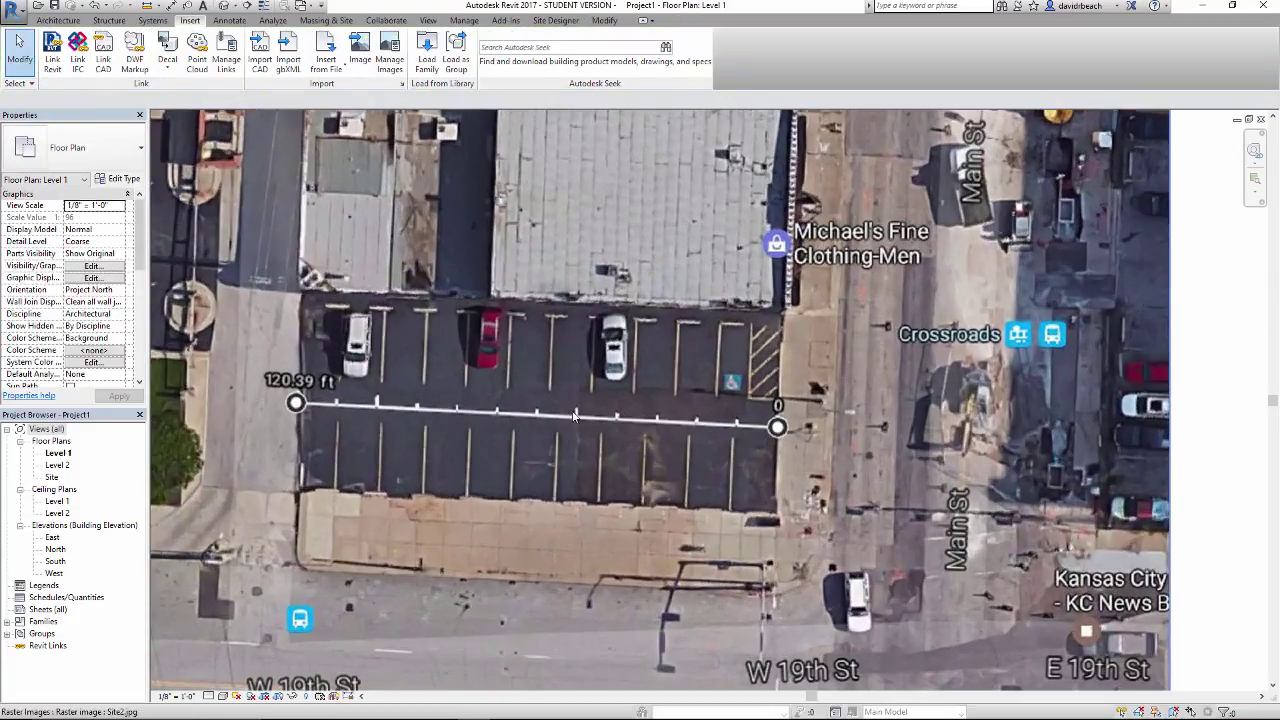
scroll(1050, 340, down, 1)
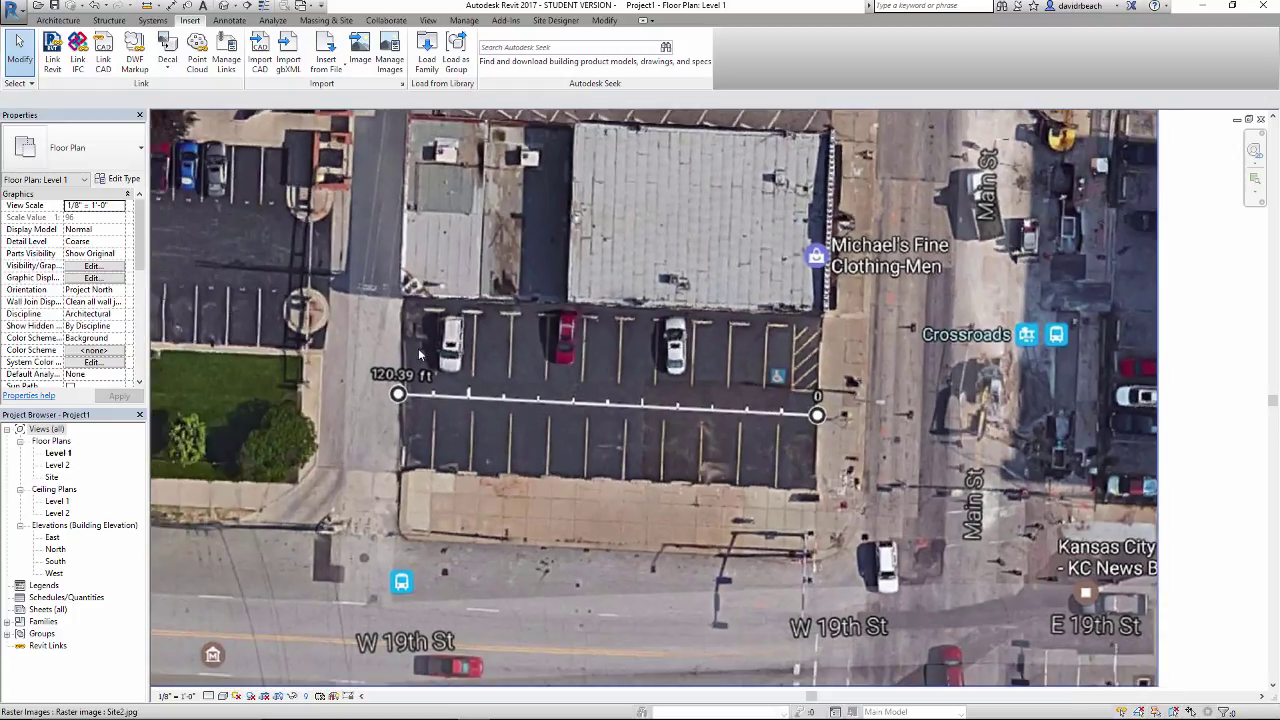
middle_drag(440, 285, 448, 295)
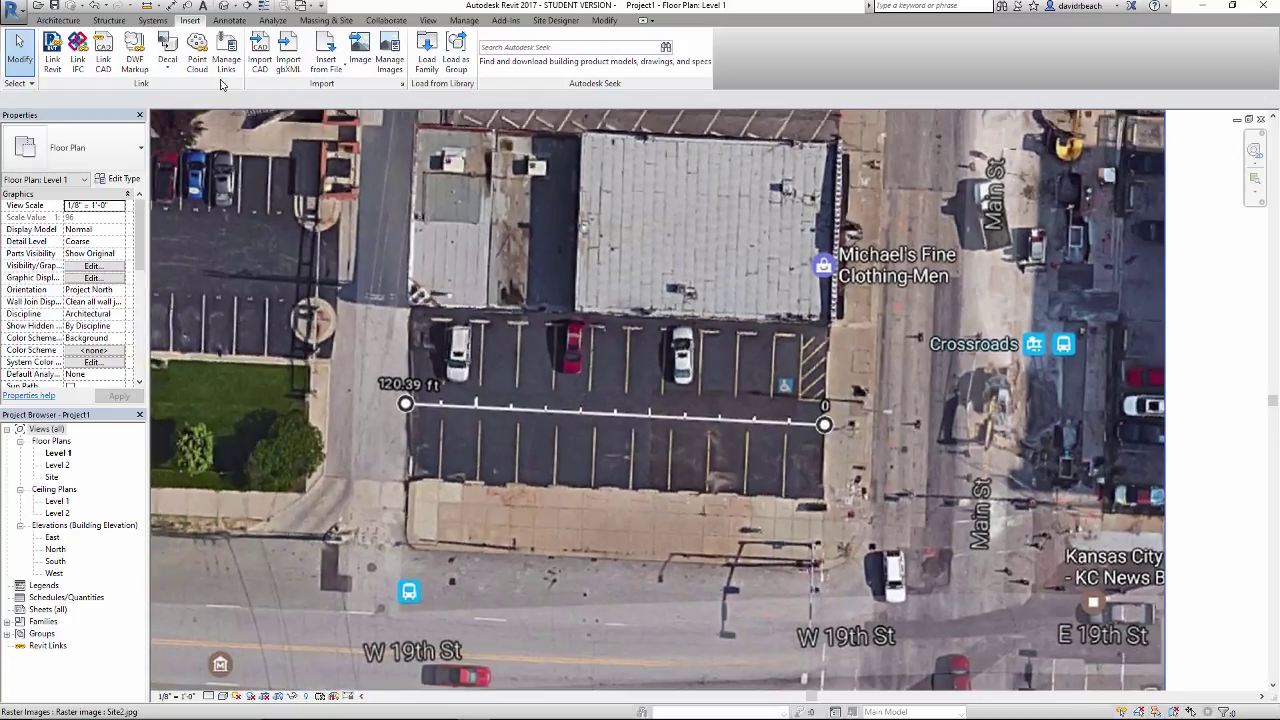
click(145, 7)
key(m)
key(e)
click(404, 437)
click(822, 456)
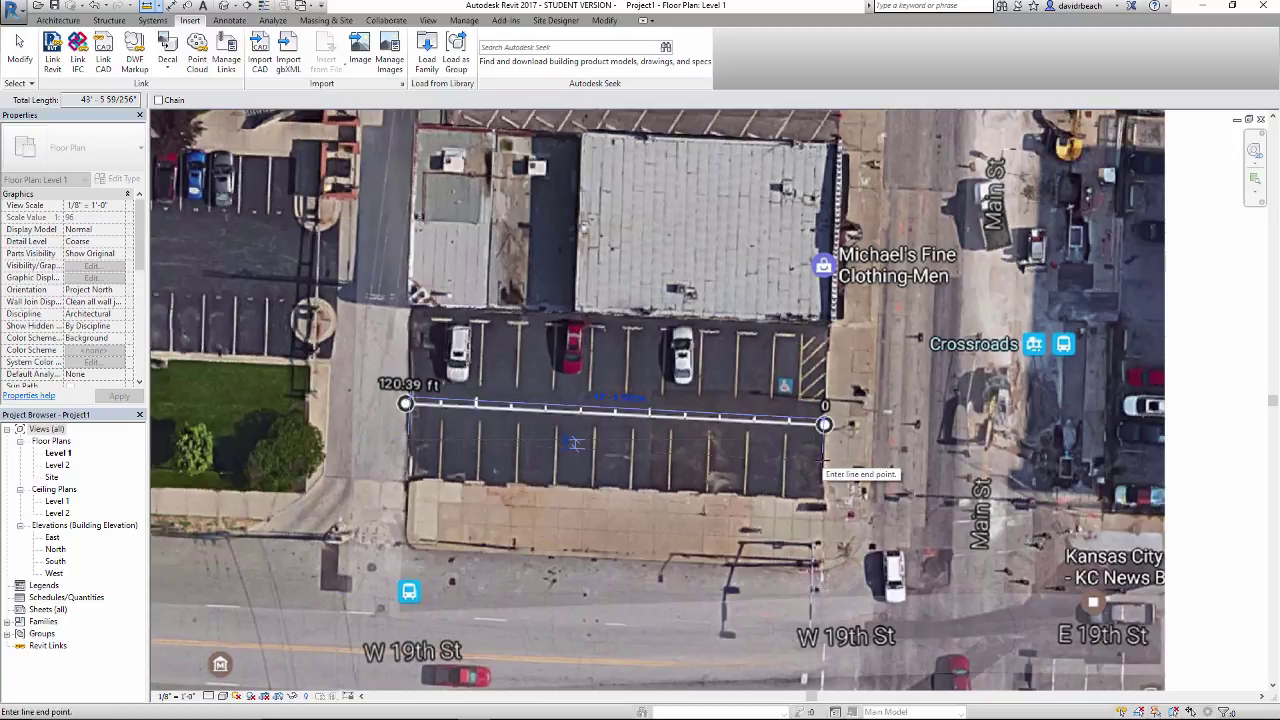
scroll(822, 460, up, 2)
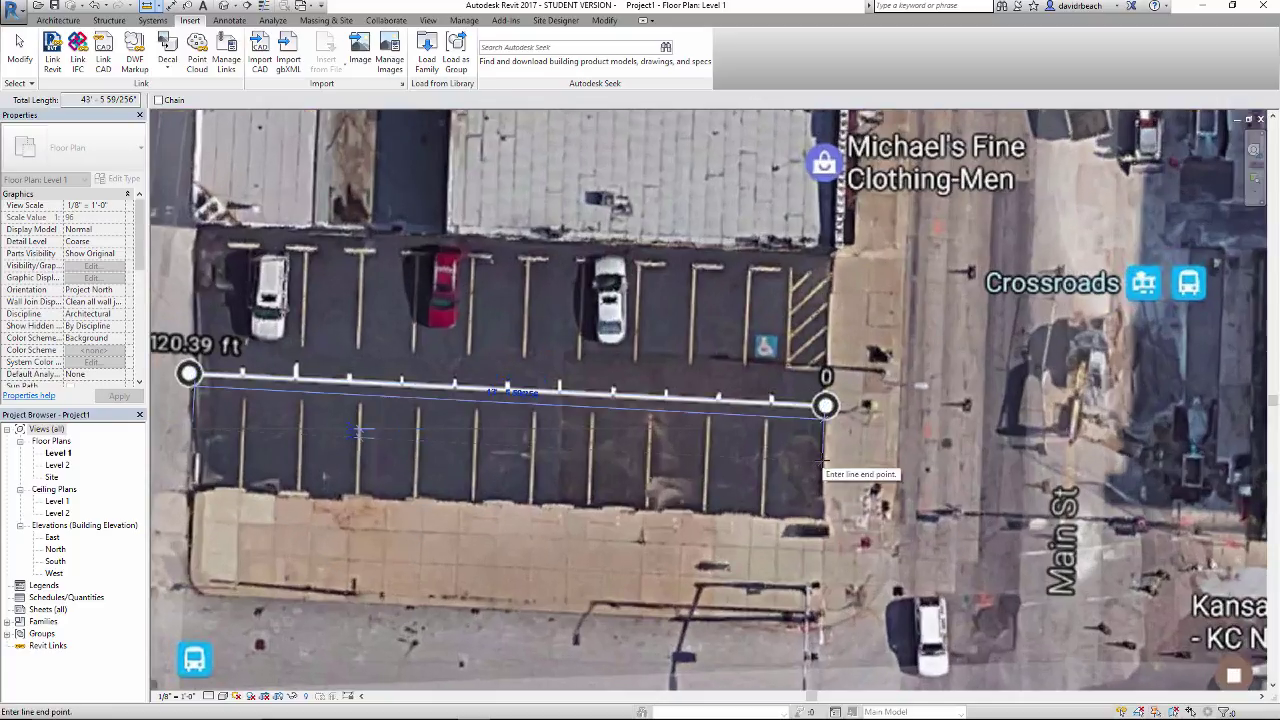
key(Escape)
key(Escape)
- Examine the placed site image and its reference line across the parking lot within the Level 1 floor plan
scroll(760, 445, down, 5)
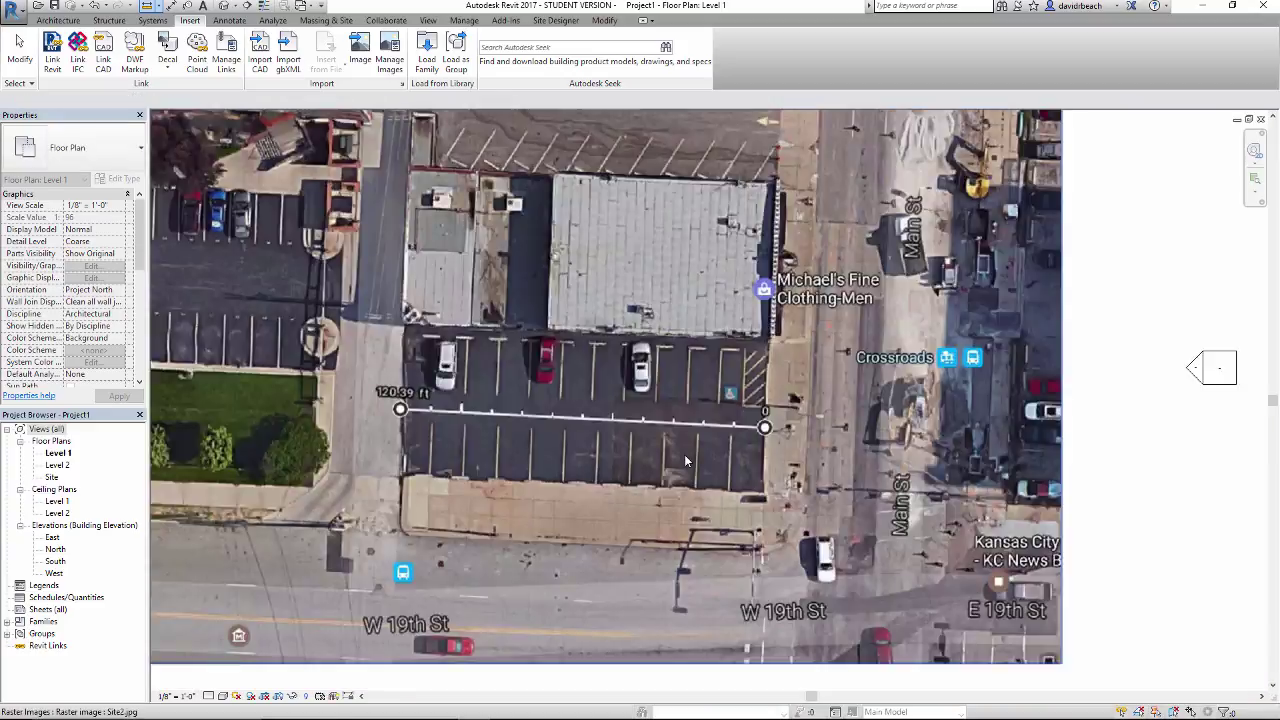
middle_drag(720, 443, 726, 438)
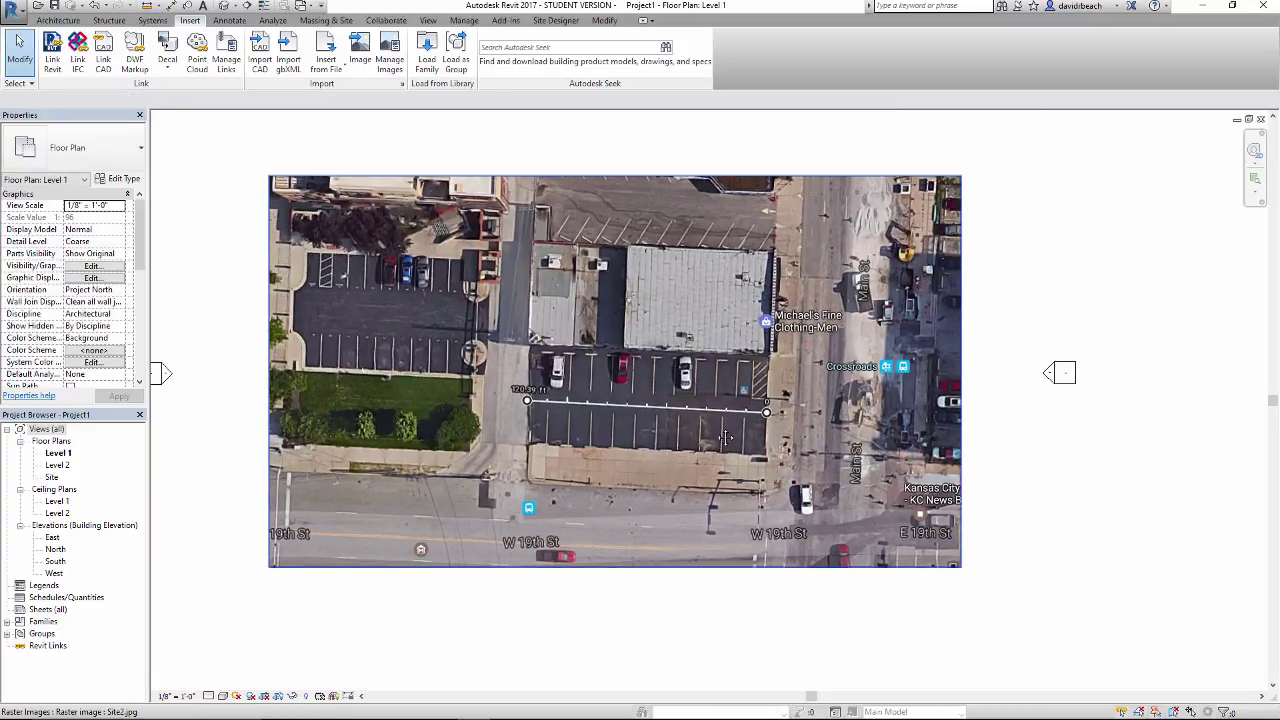
scroll(1063, 286, down, 1)
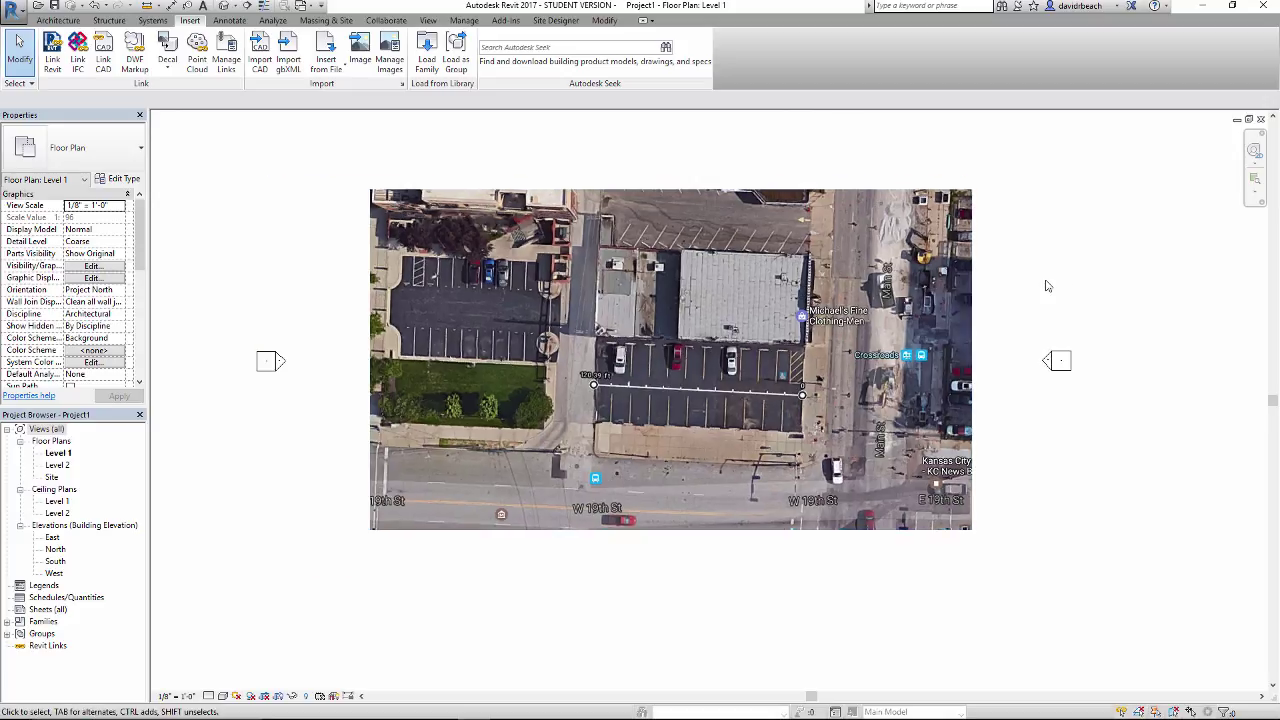
scroll(766, 388, down, 2)
middle_drag(766, 398, 702, 394)
scroll(621, 376, up, 4)
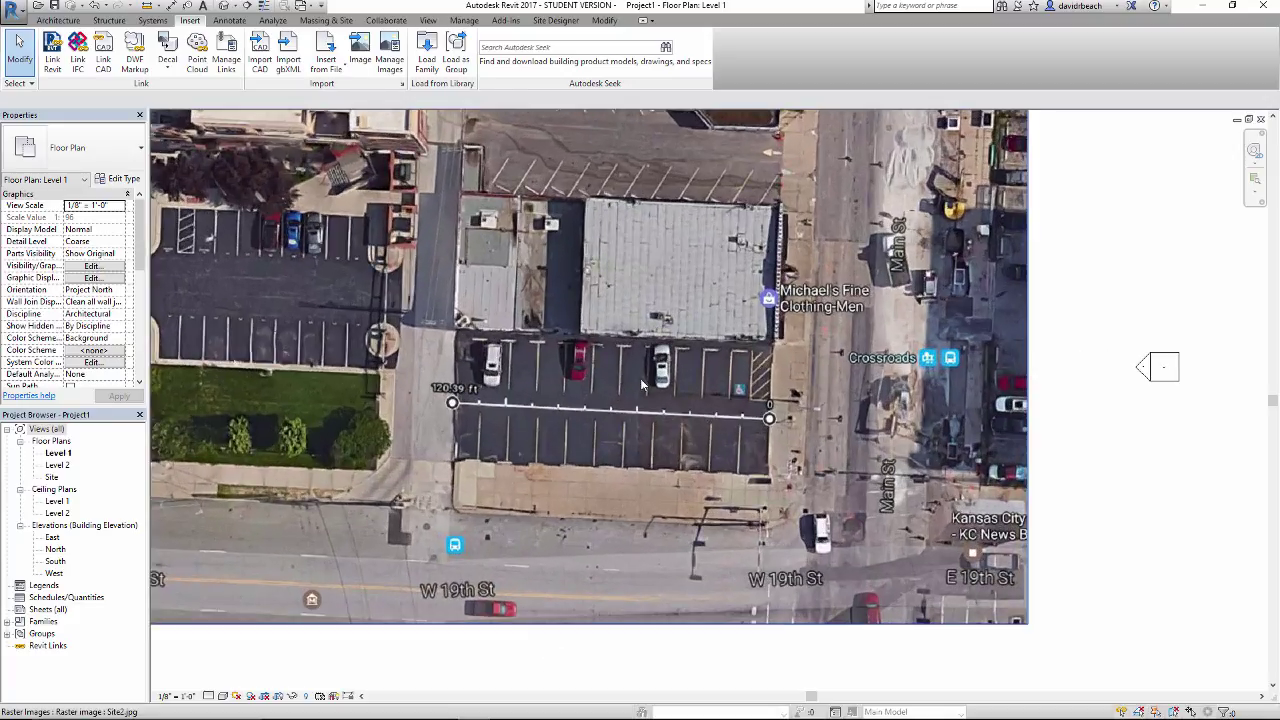
middle_drag(640, 378, 696, 406)
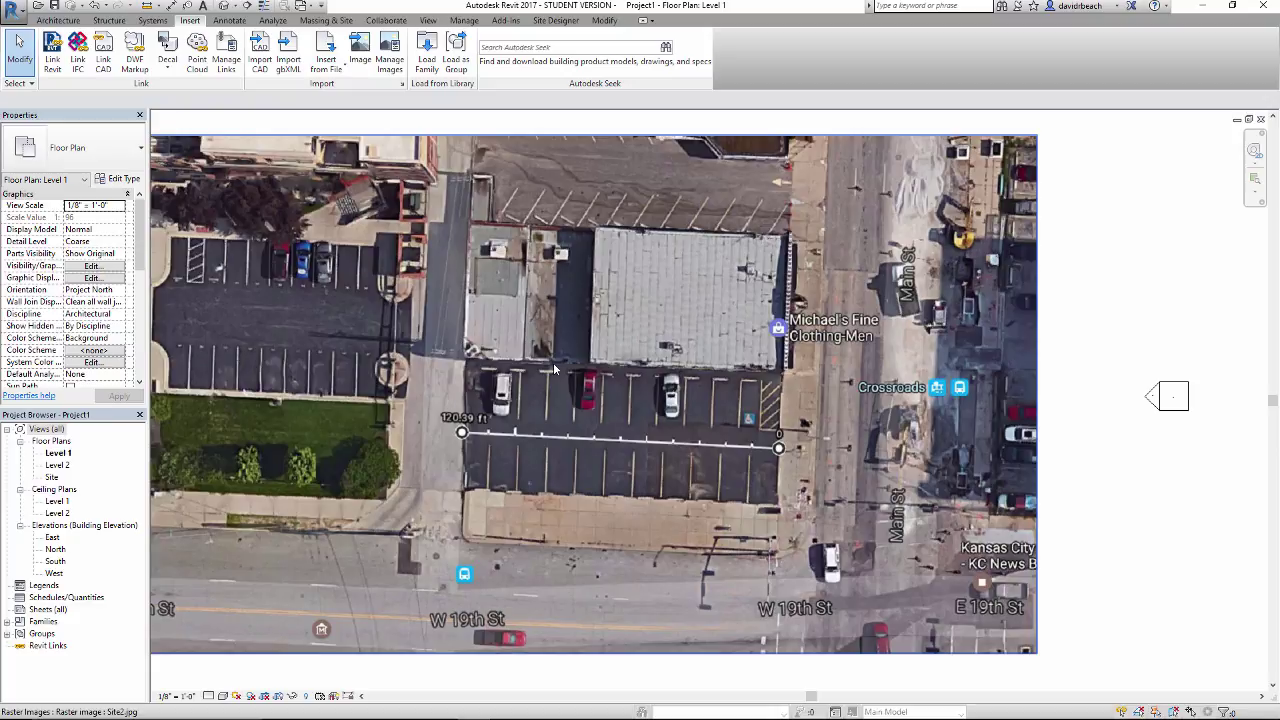
scroll(556, 370, down, 3)
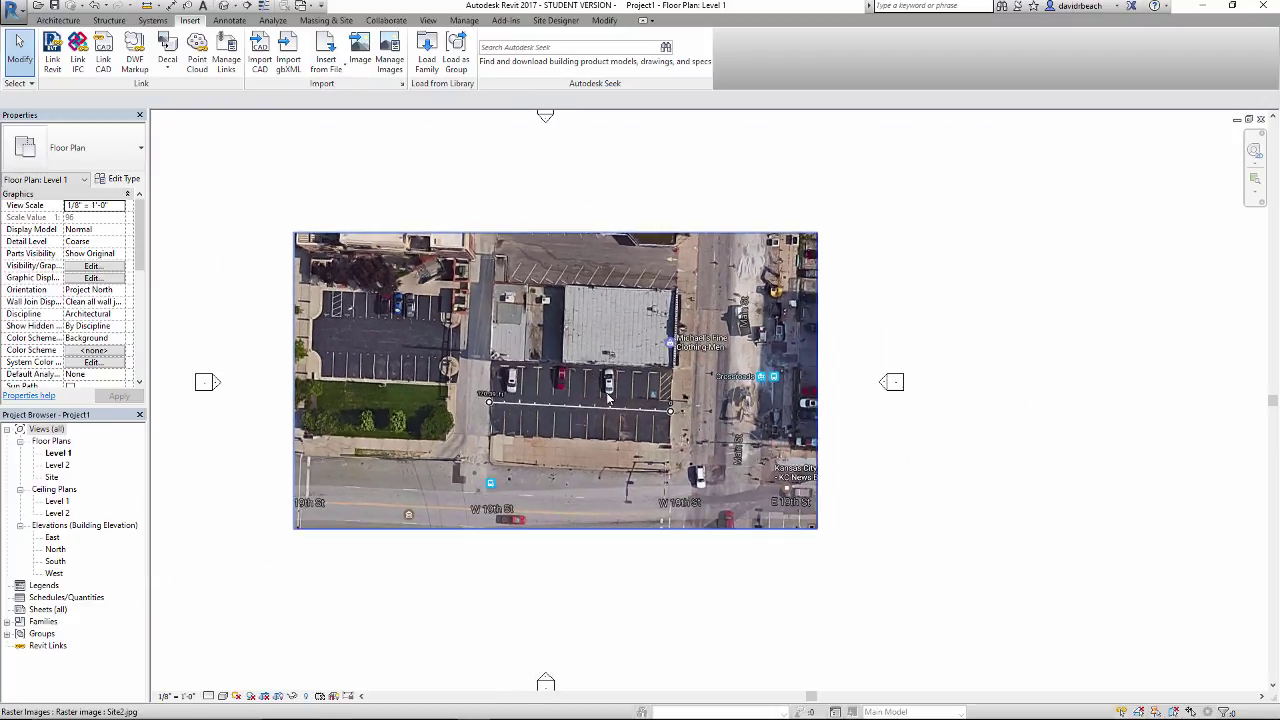
middle_drag(519, 363, 640, 400)
scroll(490, 377, up, 3)
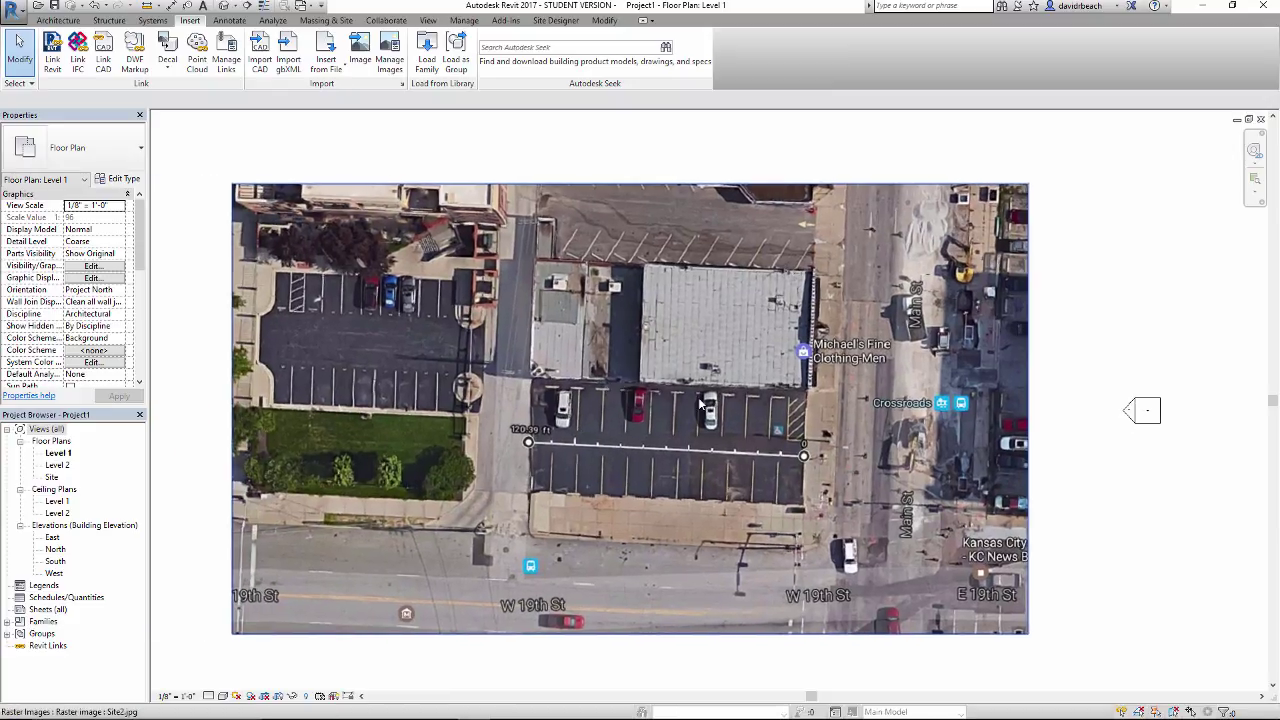
middle_drag(755, 415, 799, 389)
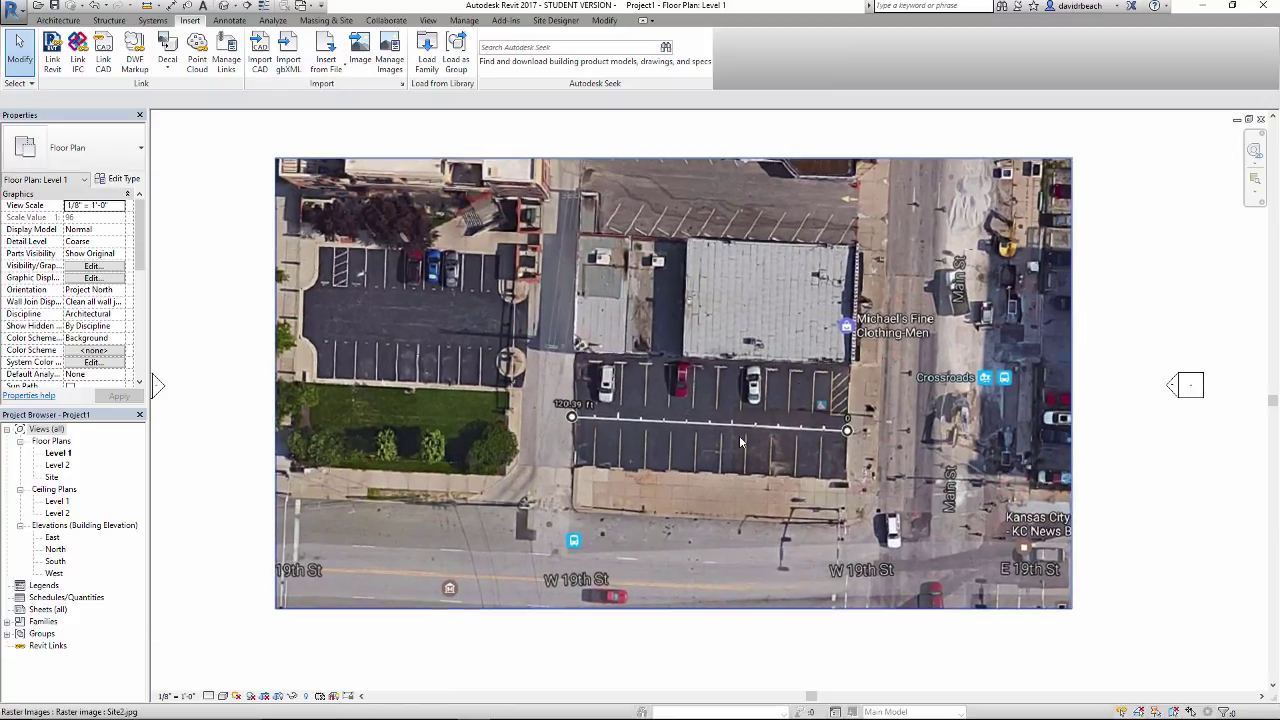
middle_drag(842, 447, 796, 435)
middle_drag(797, 374, 758, 369)
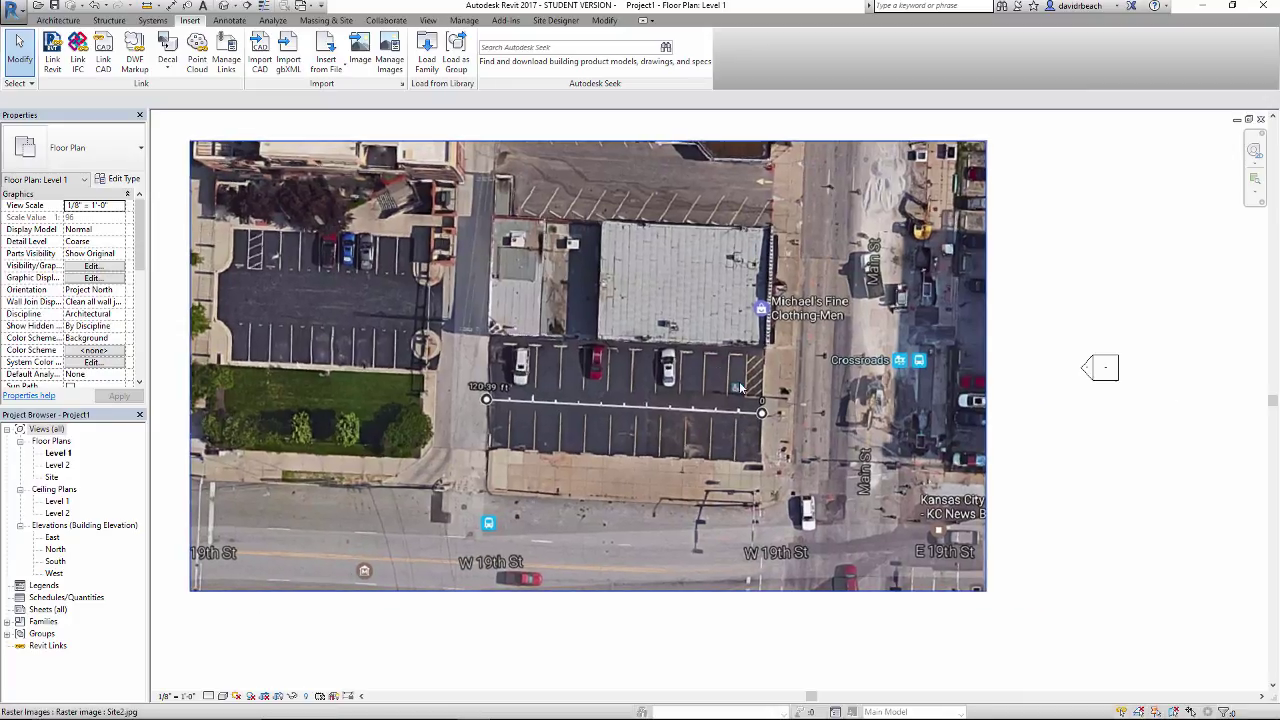
- Draw a horizontal detail line about 93' long, from below the reference line's west marker to past the site image's east edge
scroll(740, 459, down, 3)
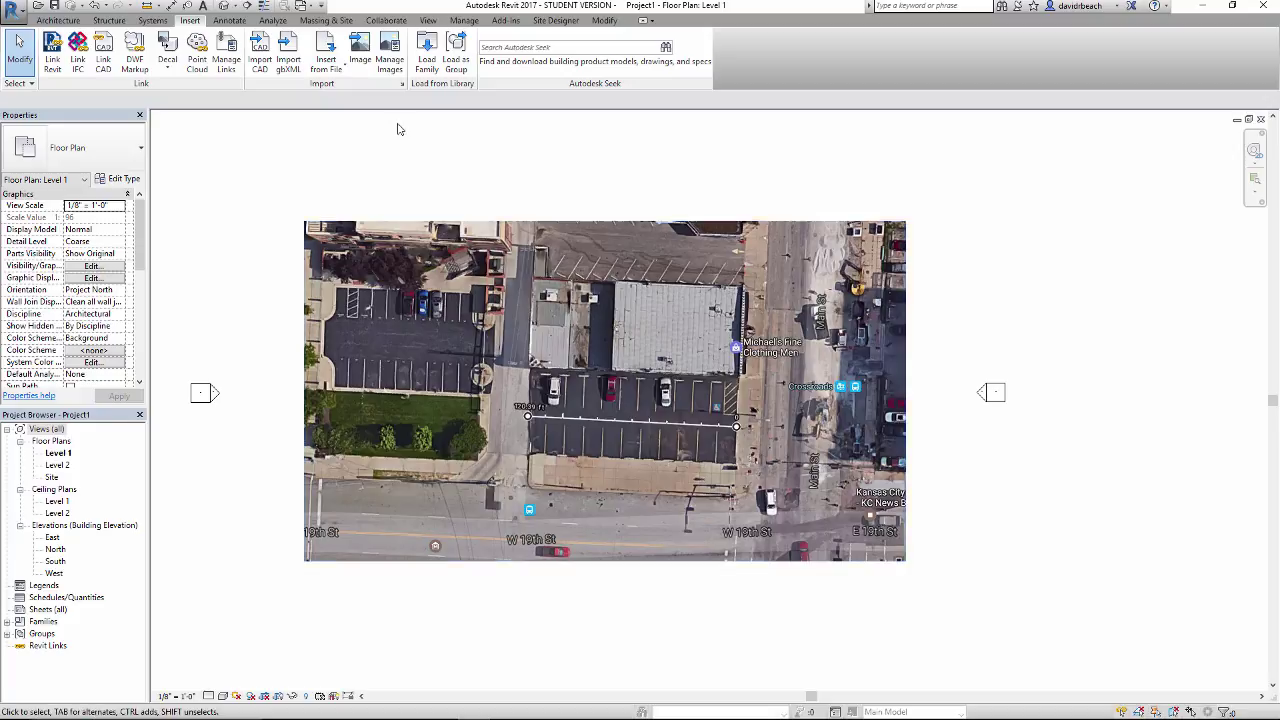
key(d)
key(l)
click(527, 450)
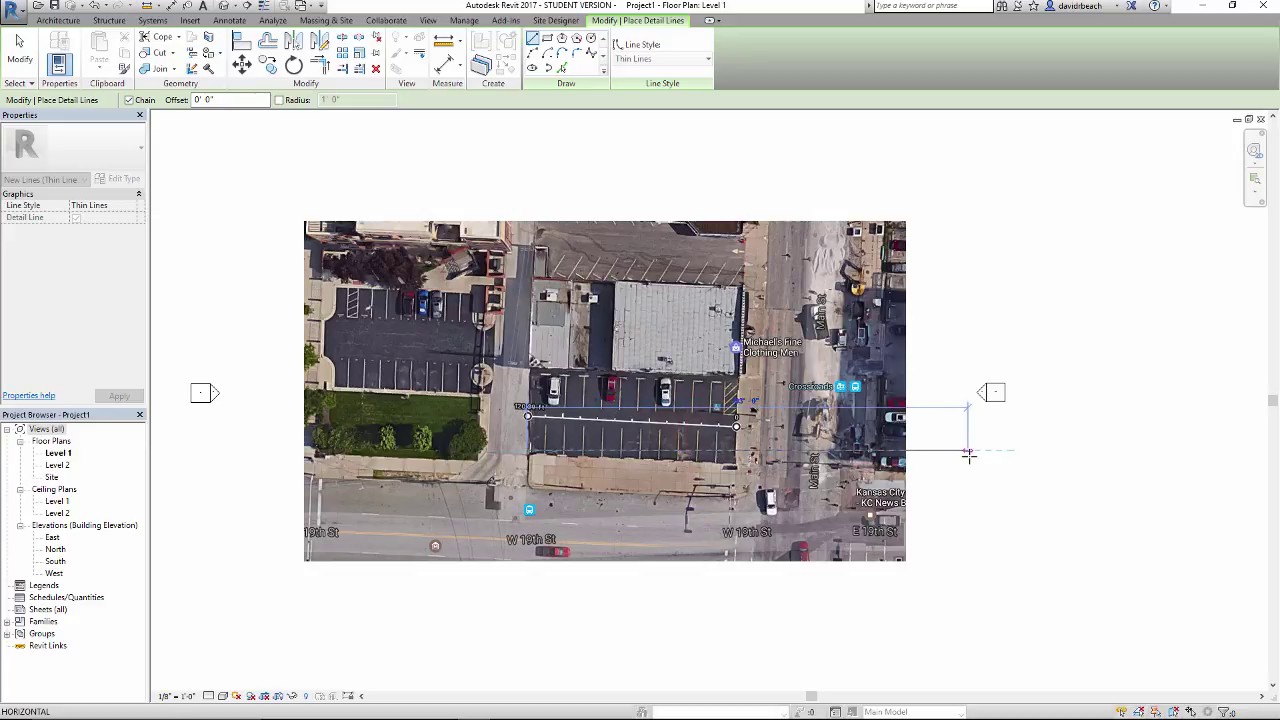
key(Escape)
key(Escape)
- Move the horizontal detail line north to the parking lot's upper edge, along the building's south side
scroll(575, 472, up, 4)
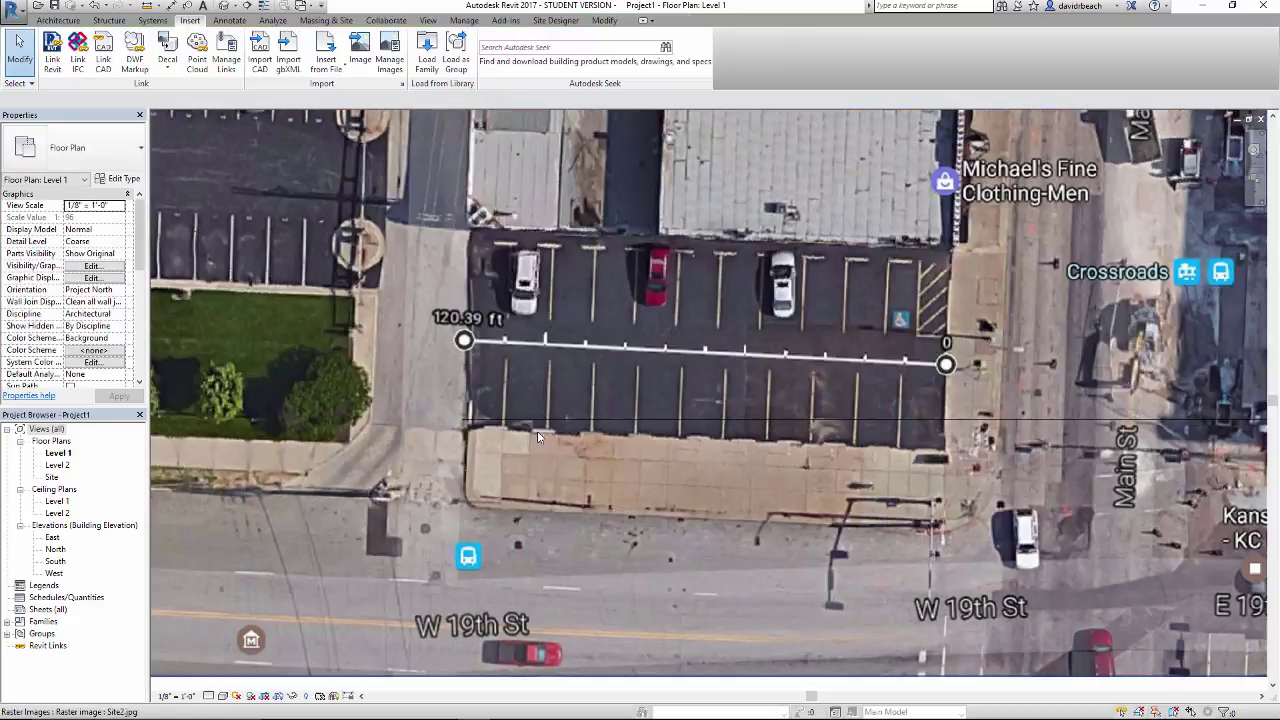
click(541, 420)
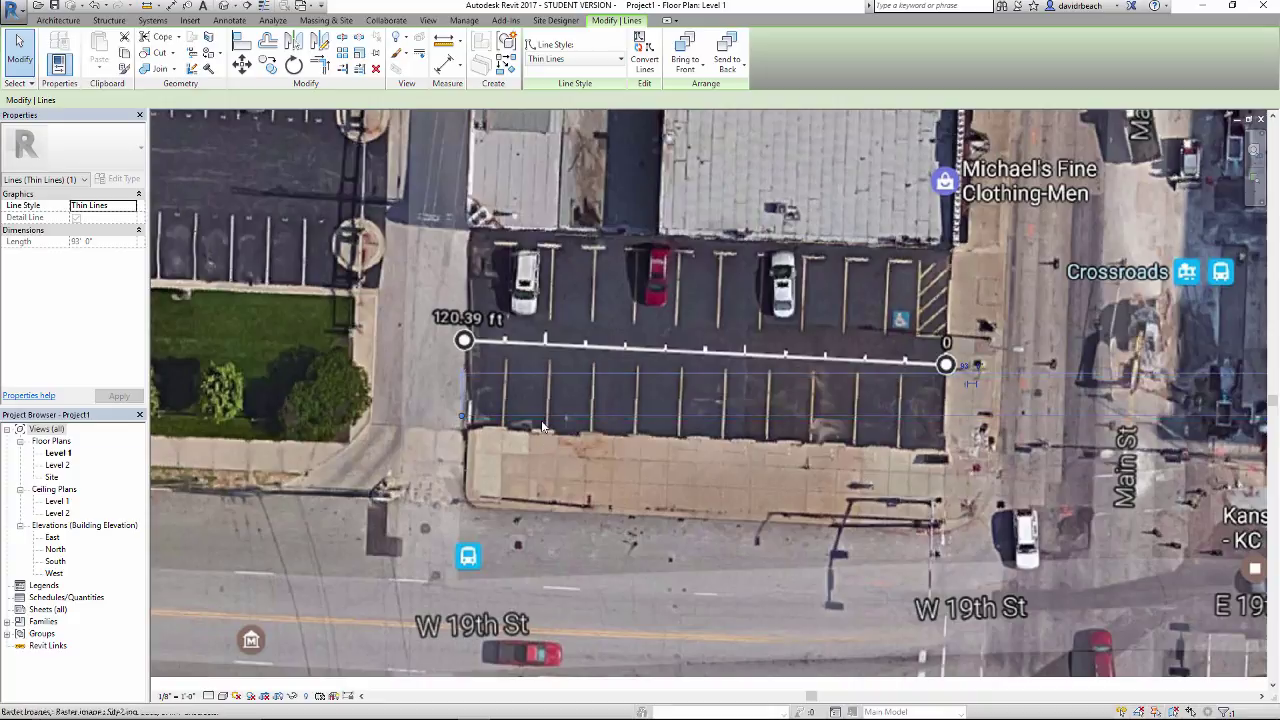
drag(543, 427, 604, 227)
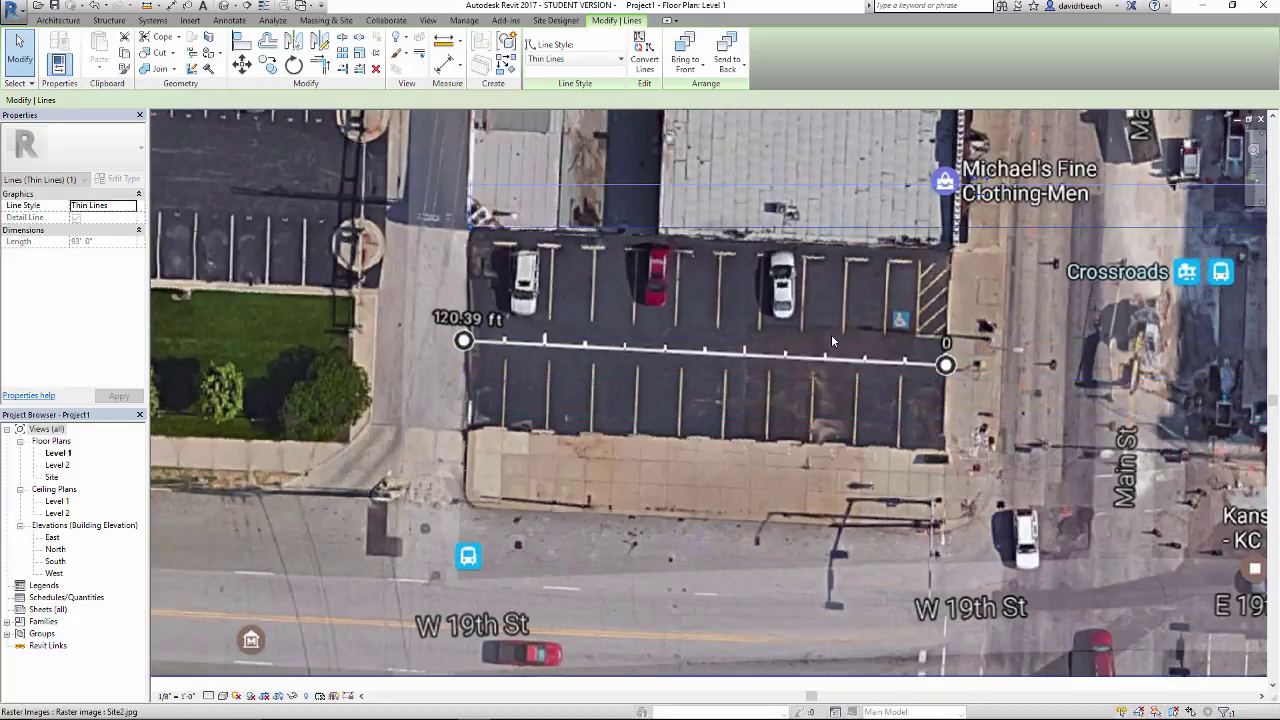
- Rotate the site image about the detail line's west endpoint so the parking lot's upper edge aligns with the horizontal line
scroll(834, 333, down, 2)
scroll(897, 441, down, 3)
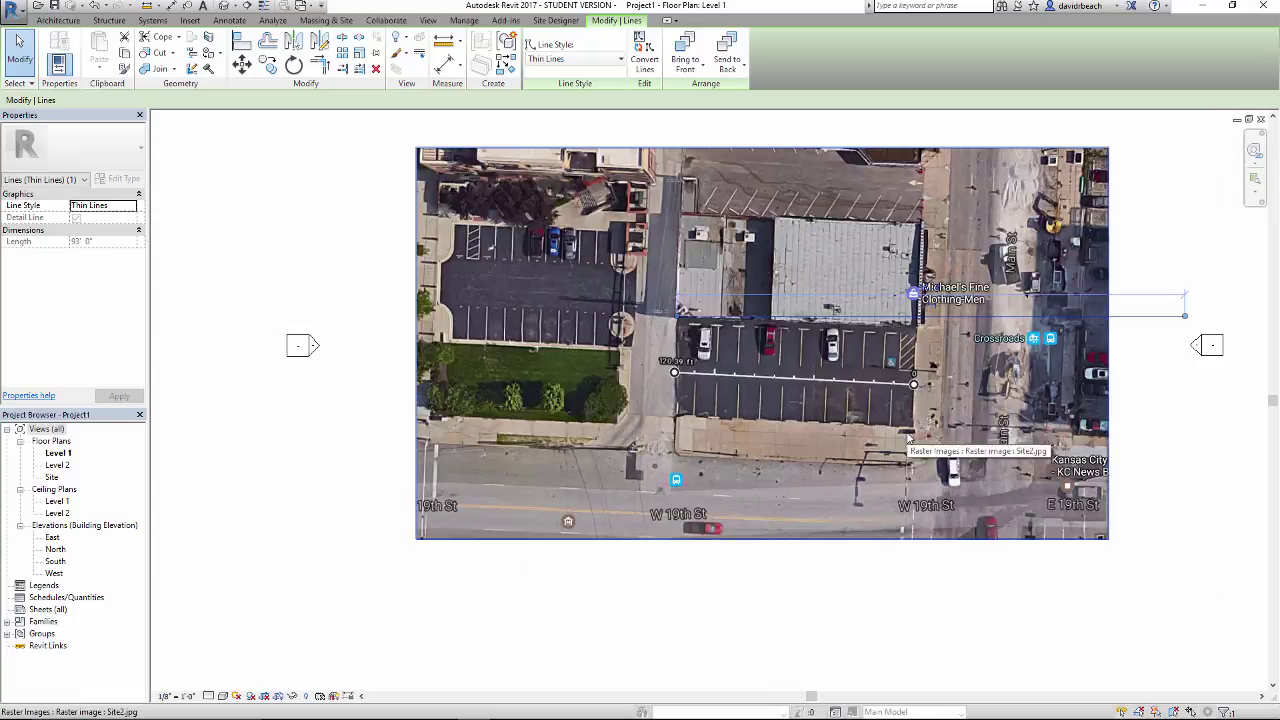
click(1013, 555)
click(911, 521)
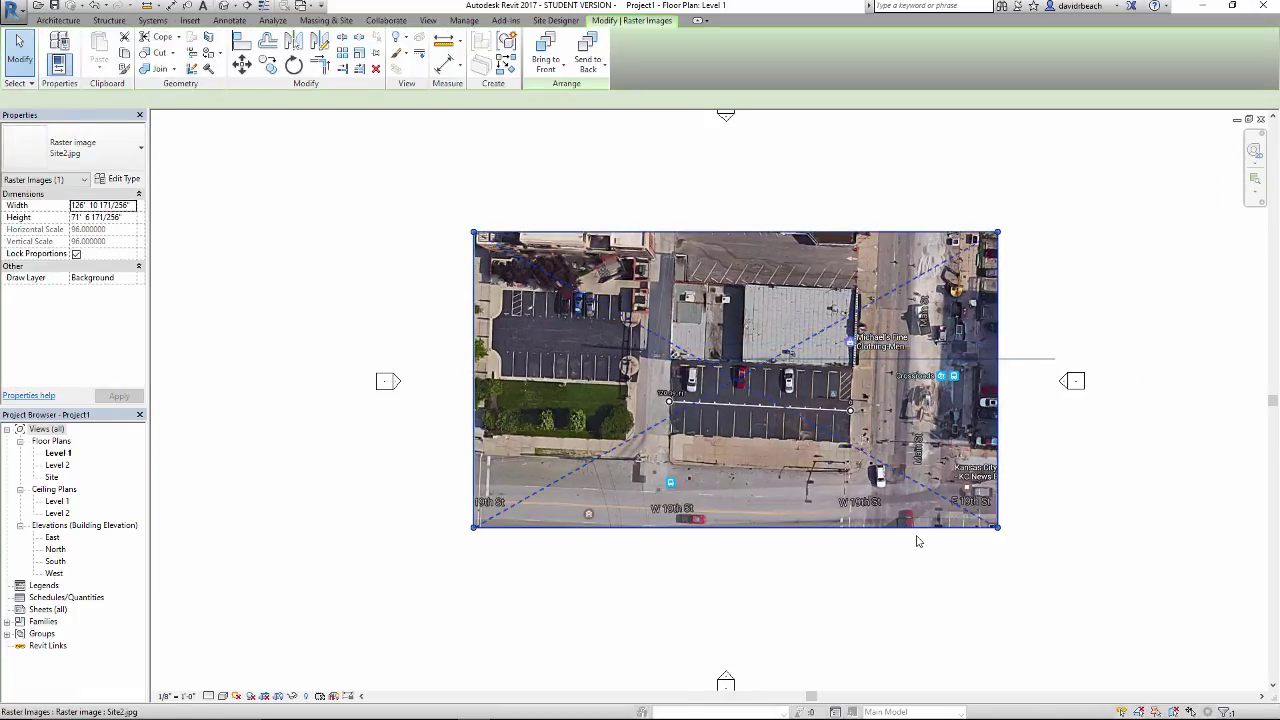
click(293, 65)
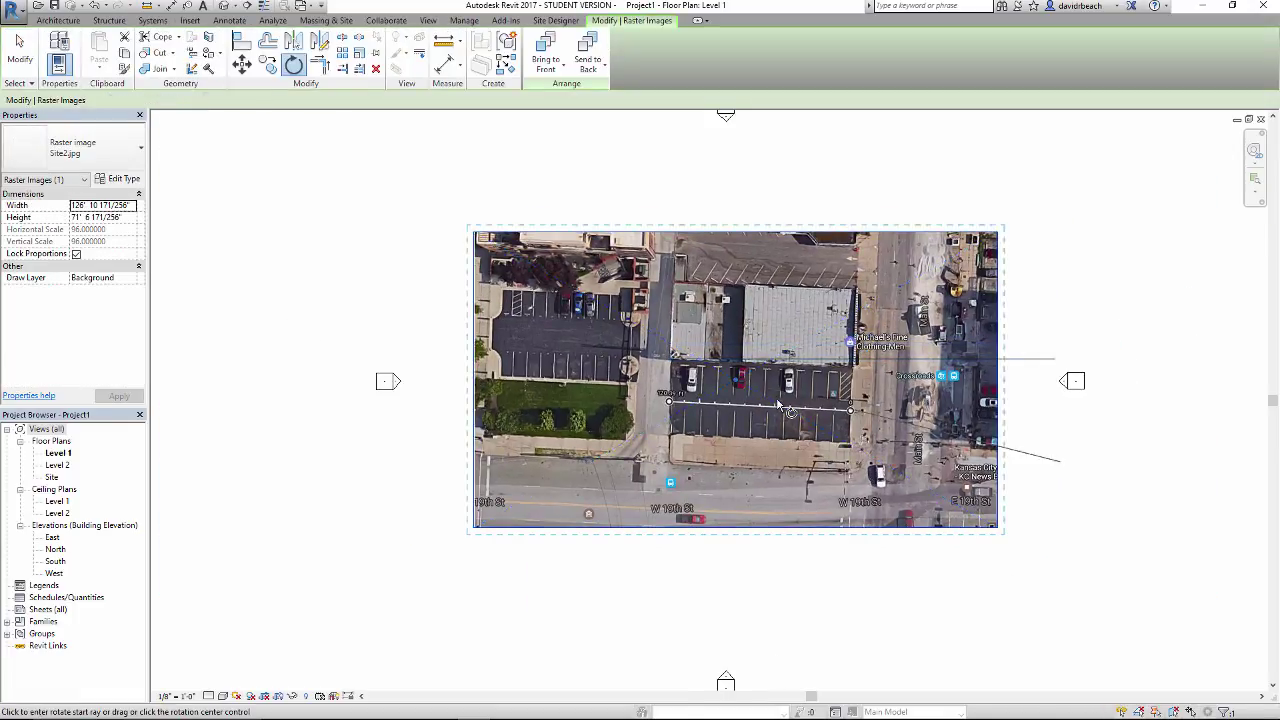
click(736, 382)
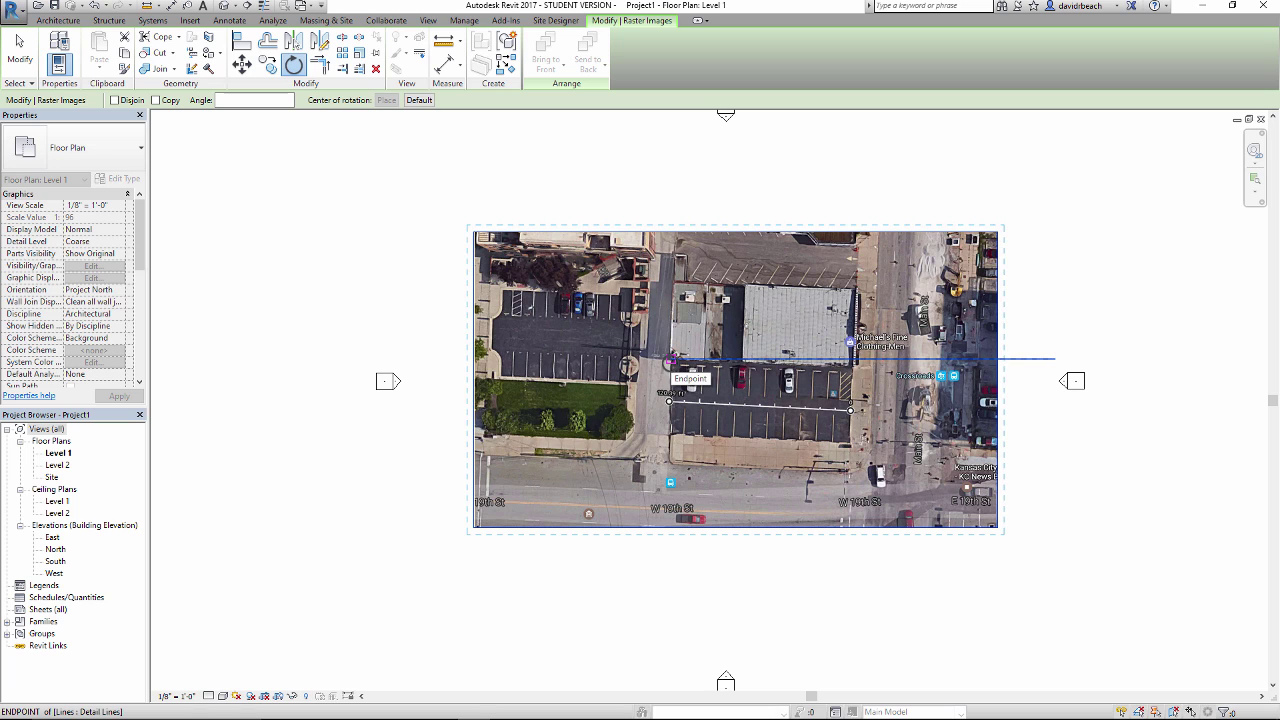
drag(672, 361, 672, 362)
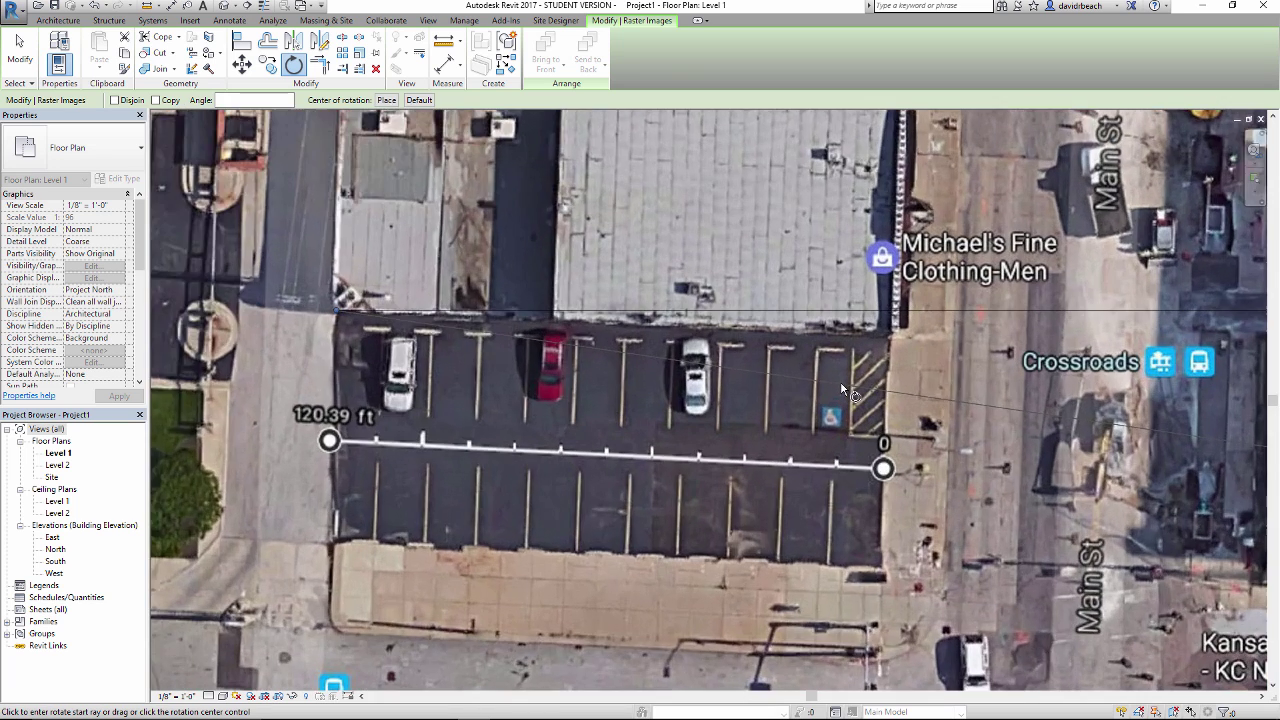
scroll(869, 375, up, 4)
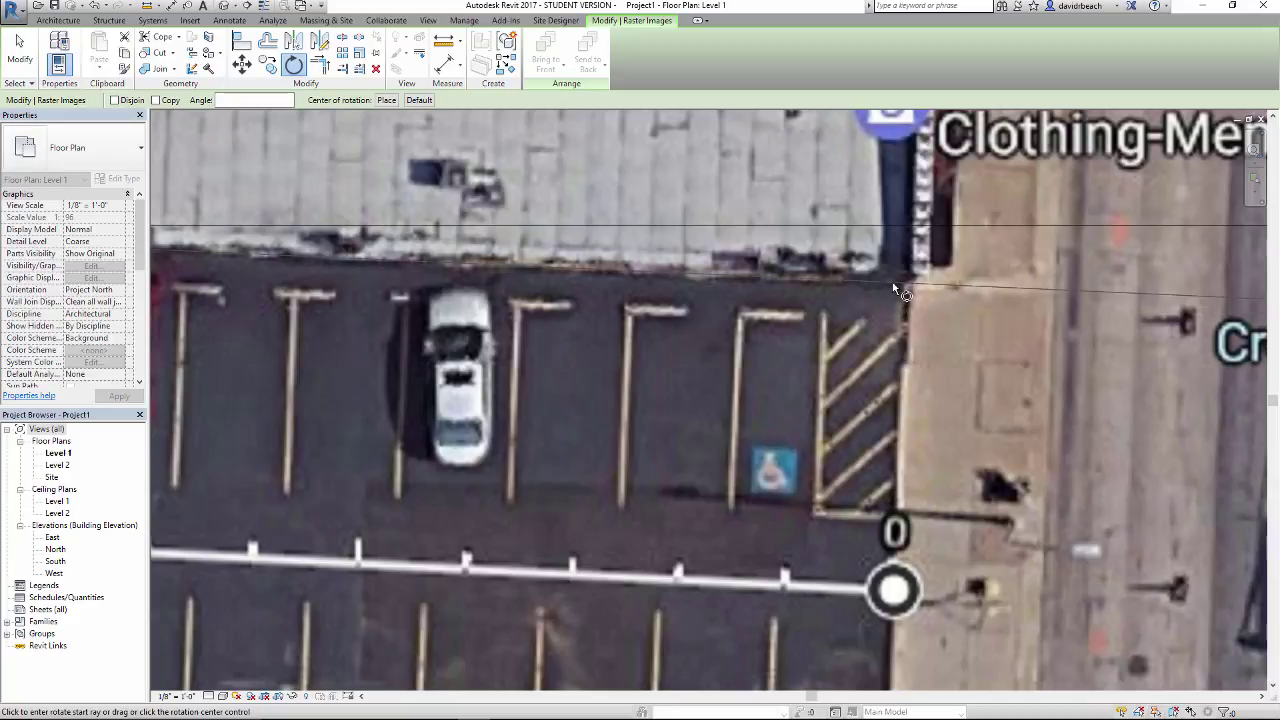
click(894, 288)
click(912, 236)
scroll(902, 320, down, 4)
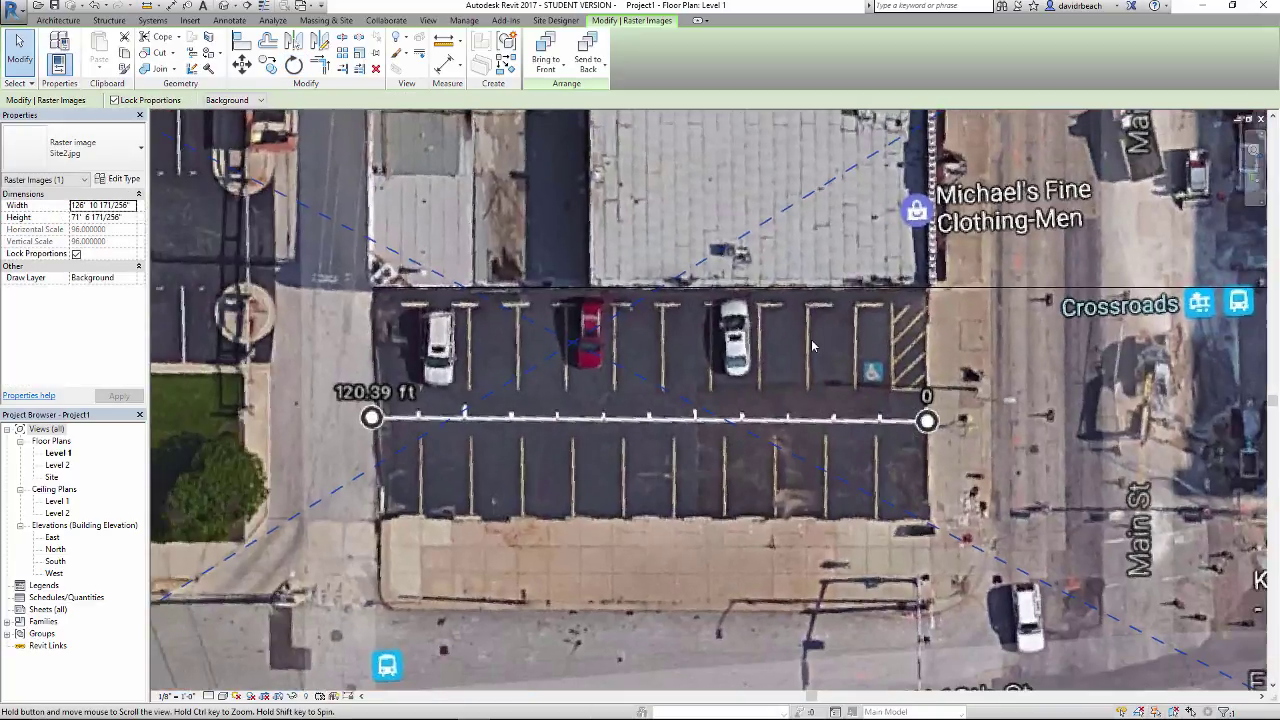
key(Escape)
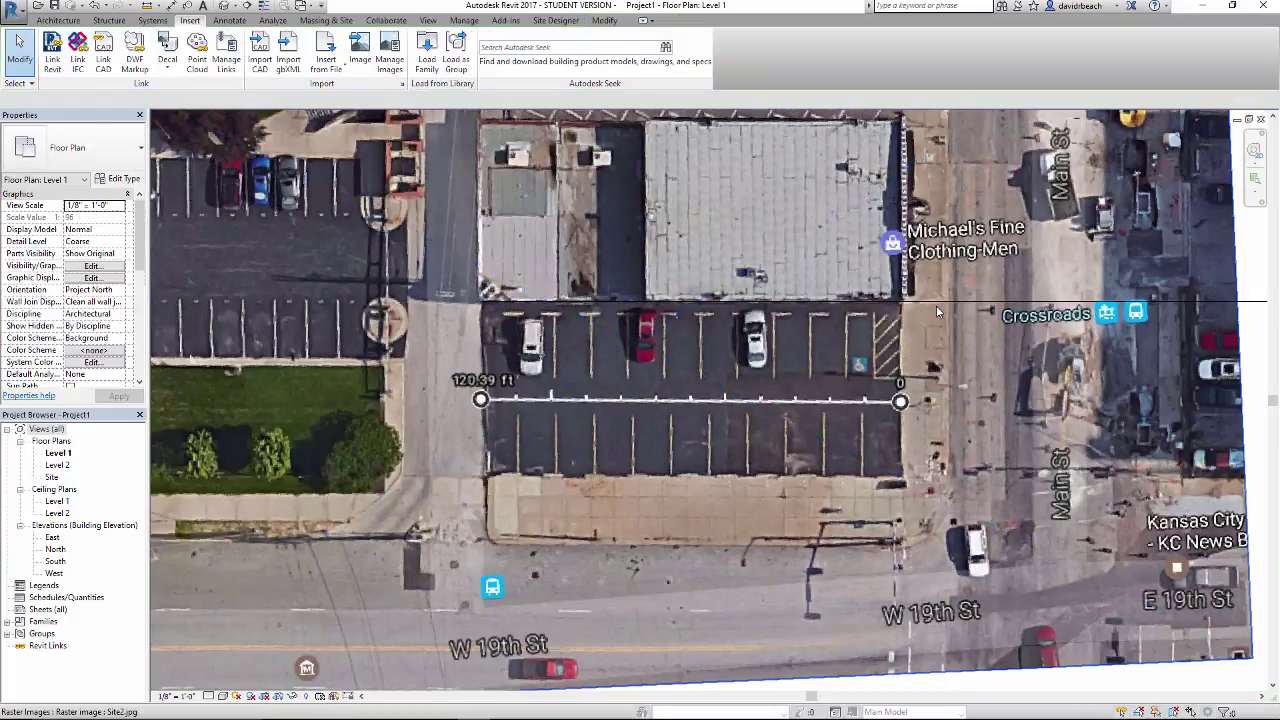
- Delete the horizontal detail line along the parking lot's upper edge
click(940, 304)
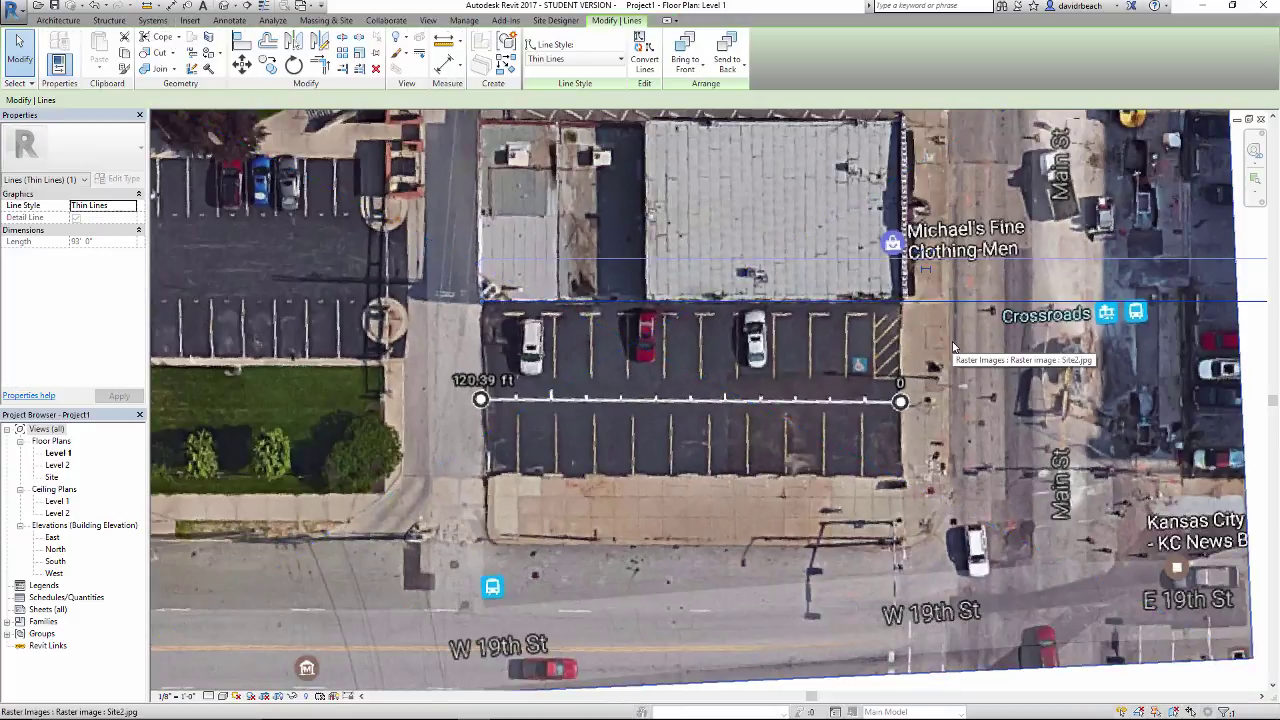
key(Escape)
scroll(896, 362, down, 1)
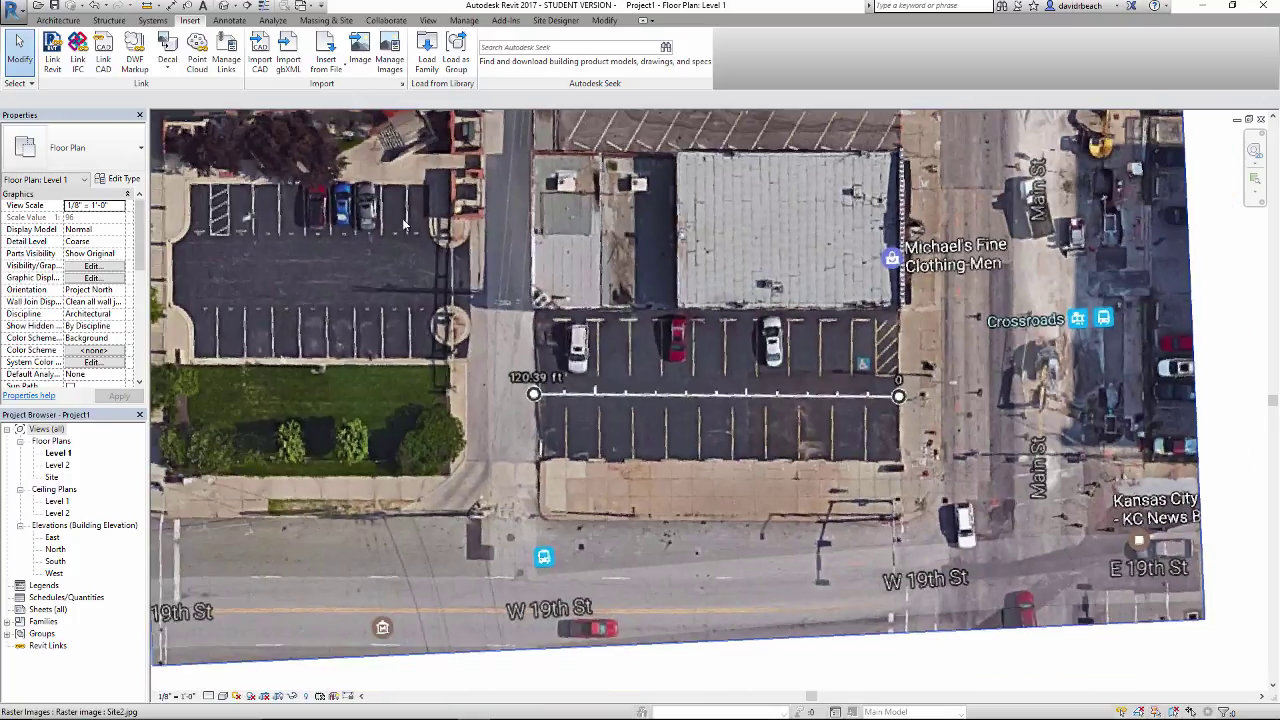
- Draw a vertical detail line from the reference line's 120.39 ft marker up past the top edge of the site image
scroll(446, 251, down, 2)
middle_drag(448, 253, 474, 301)
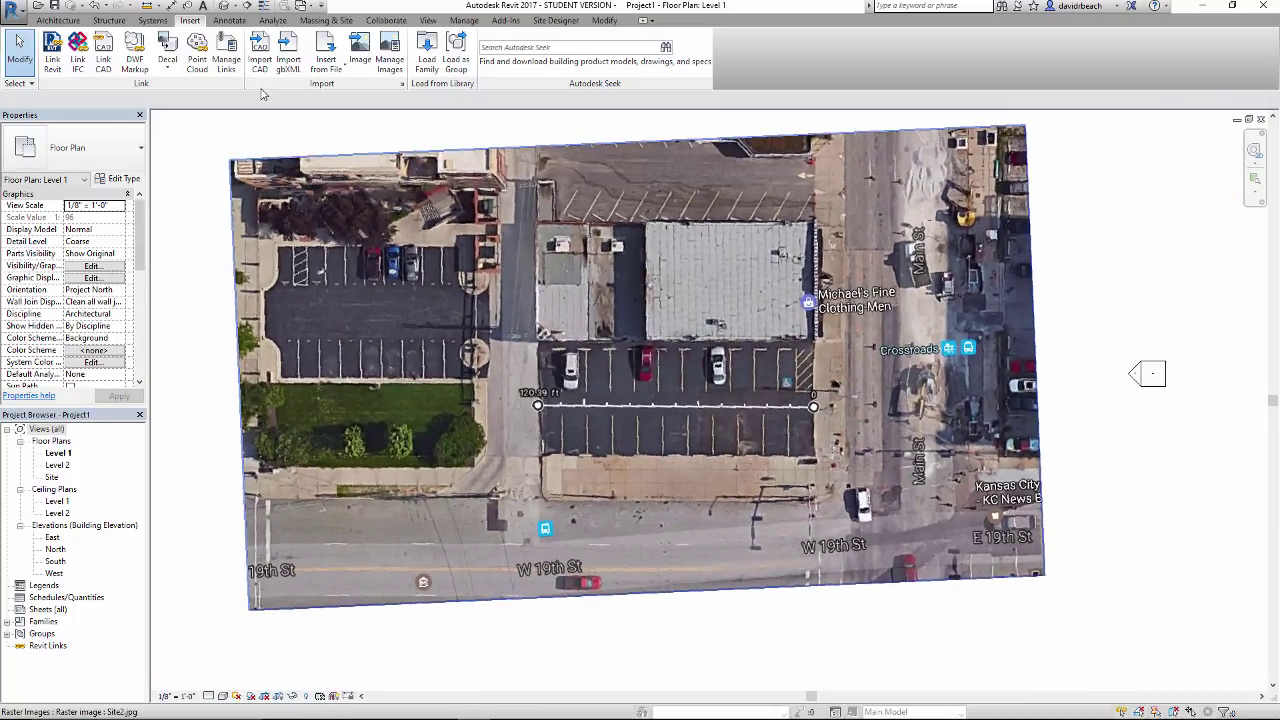
click(230, 21)
click(341, 55)
scroll(543, 470, up, 3)
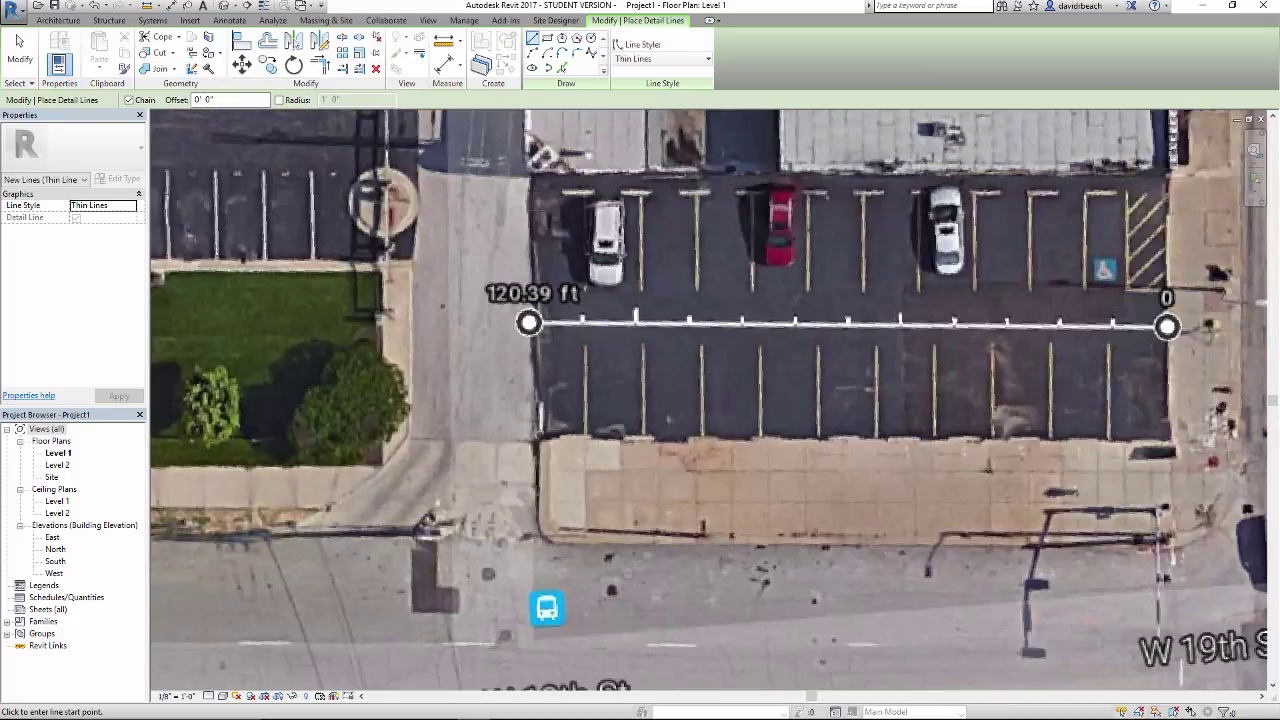
middle_drag(534, 271, 534, 379)
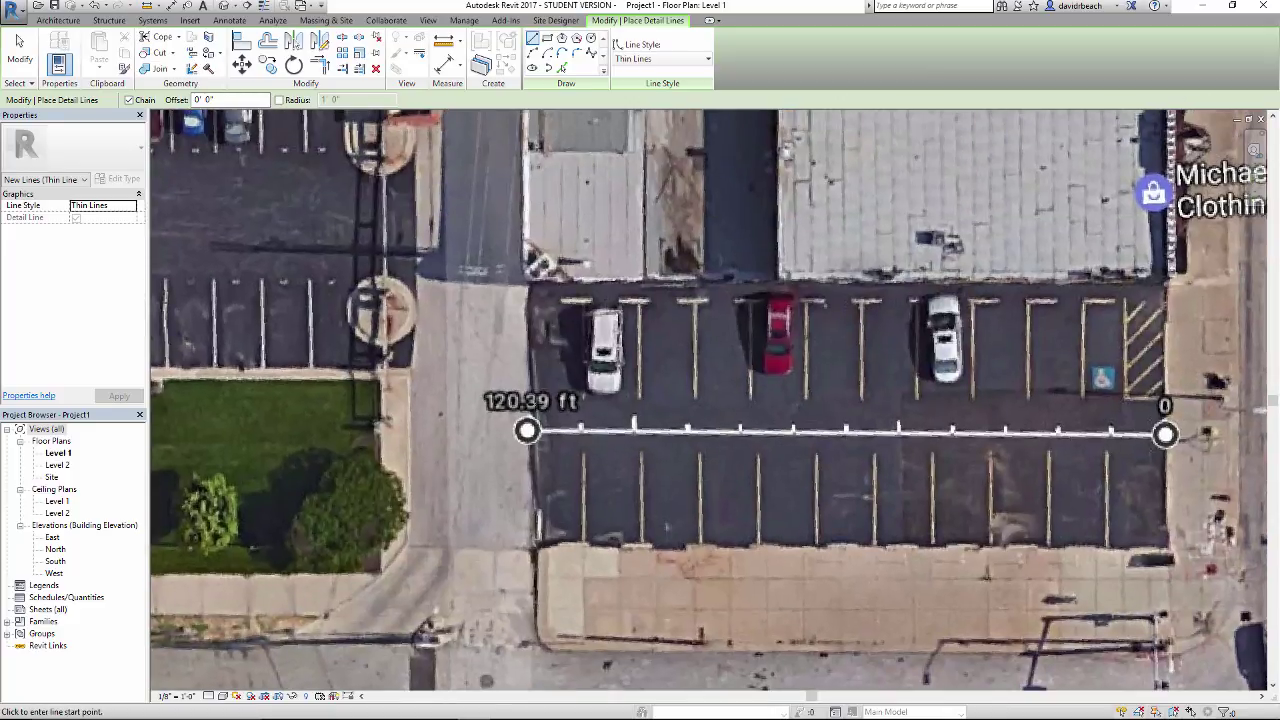
click(527, 430)
scroll(528, 284, down, 3)
middle_drag(527, 180, 526, 370)
click(525, 158)
key(Escape)
scroll(597, 196, down, 2)
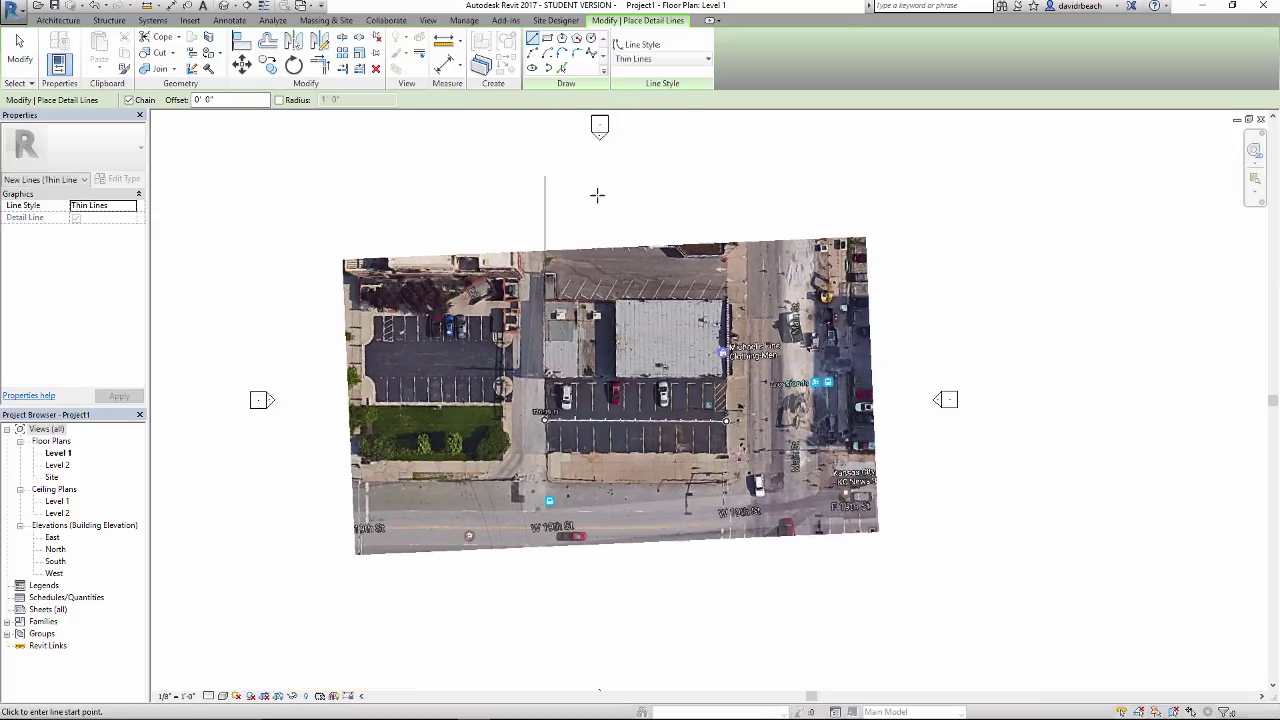
- Offset a copy of the vertical detail line 120' to the east
click(267, 40)
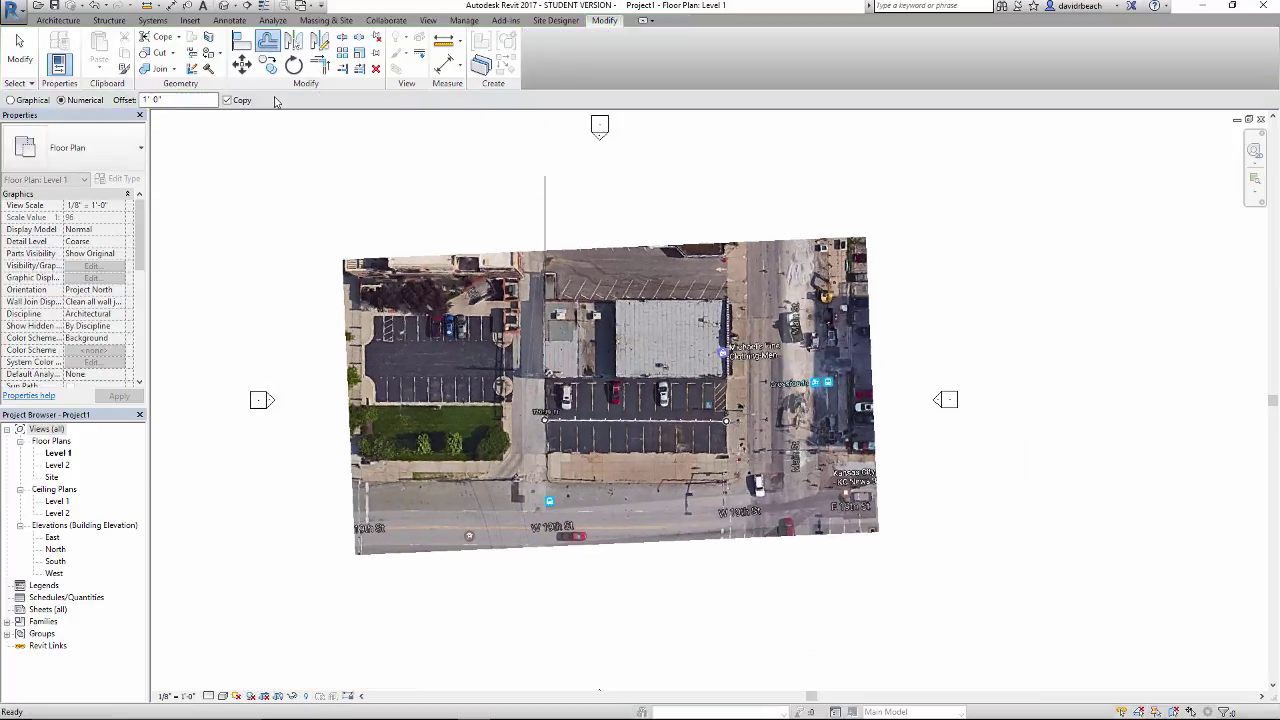
click(189, 101)
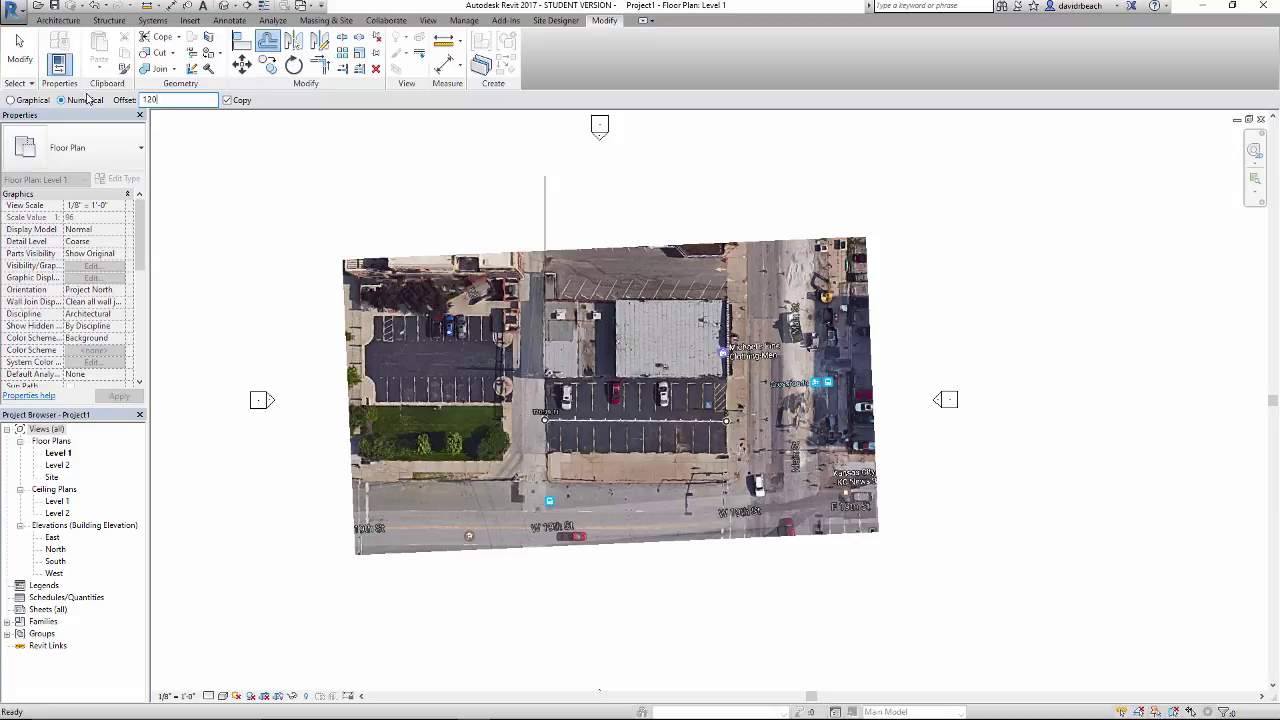
click(544, 212)
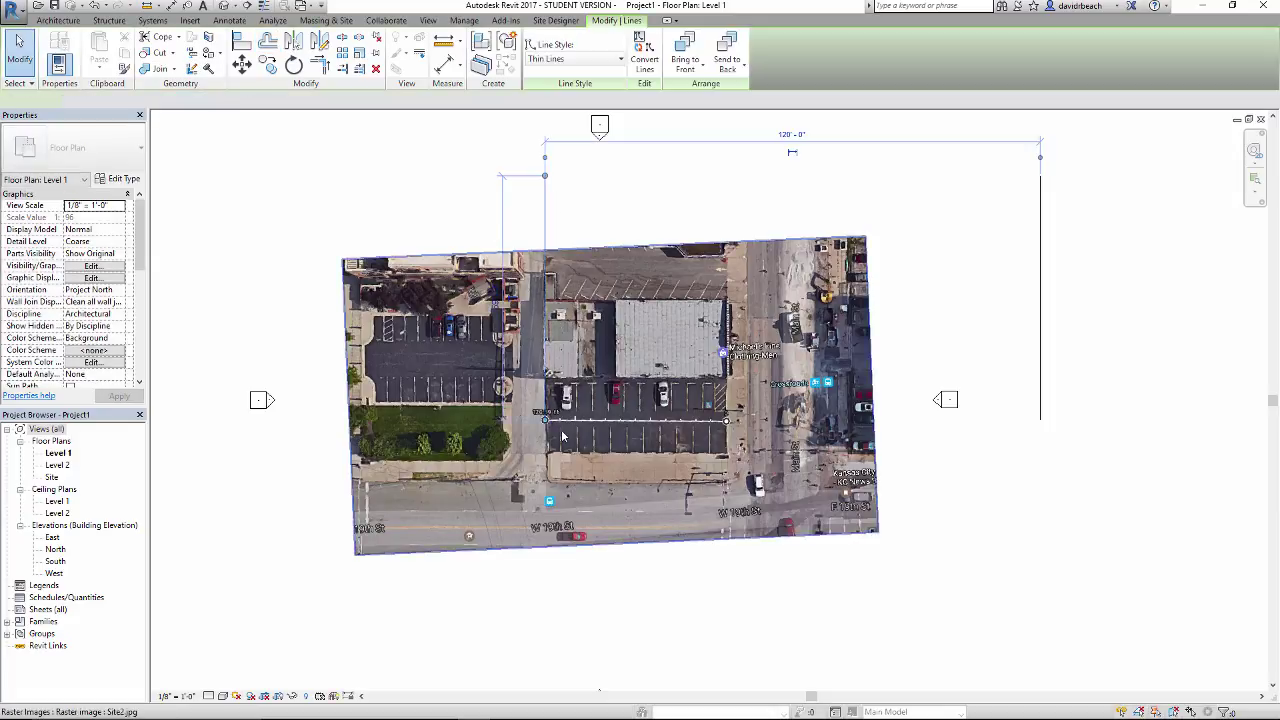
- Copy the original vertical detail line from the west marker to the reference line's 0 marker
key(c)
key(o)
scroll(545, 422, up, 2)
scroll(536, 414, up, 2)
click(557, 440)
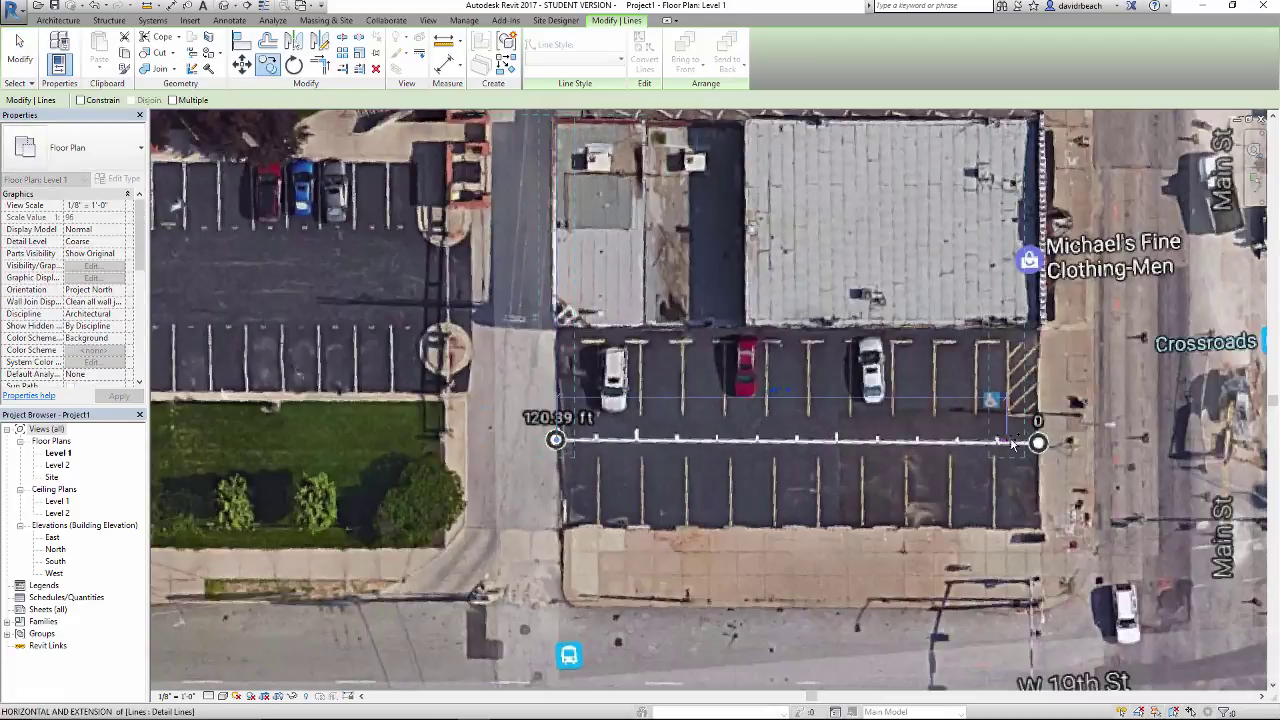
scroll(1028, 441, up, 2)
scroll(1037, 443, up, 3)
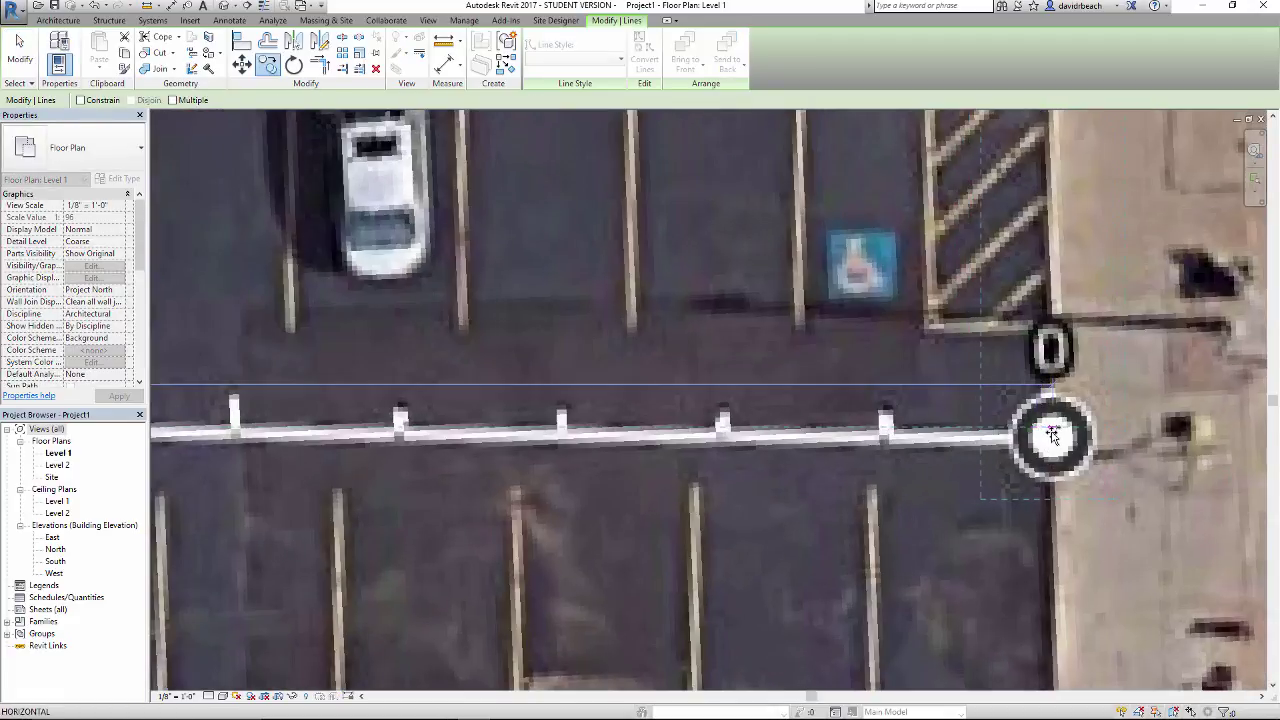
key(Escape)
key(Escape)
scroll(1050, 433, down, 8)
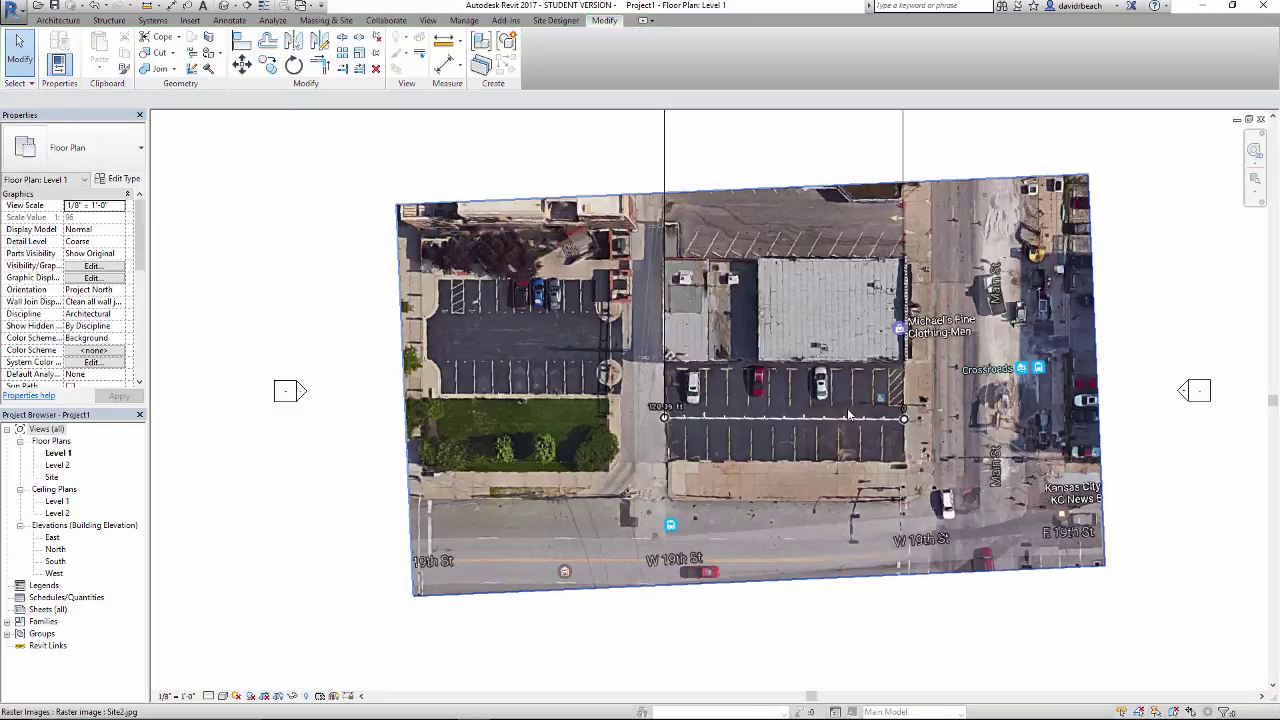
scroll(848, 414, down, 2)
middle_drag(848, 414, 640, 481)
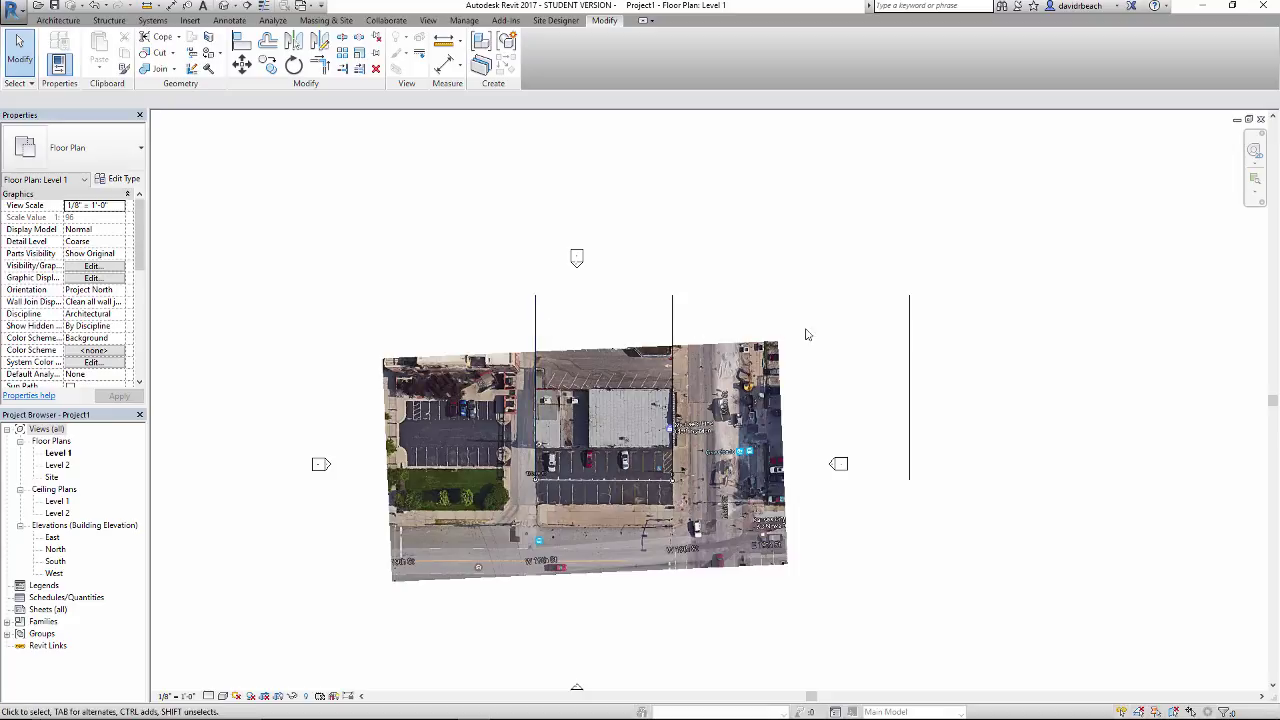
- Scale the site image graphically from the west line's lower endpoint, stretching the middle line's endpoint to the line offset 120'
click(590, 360)
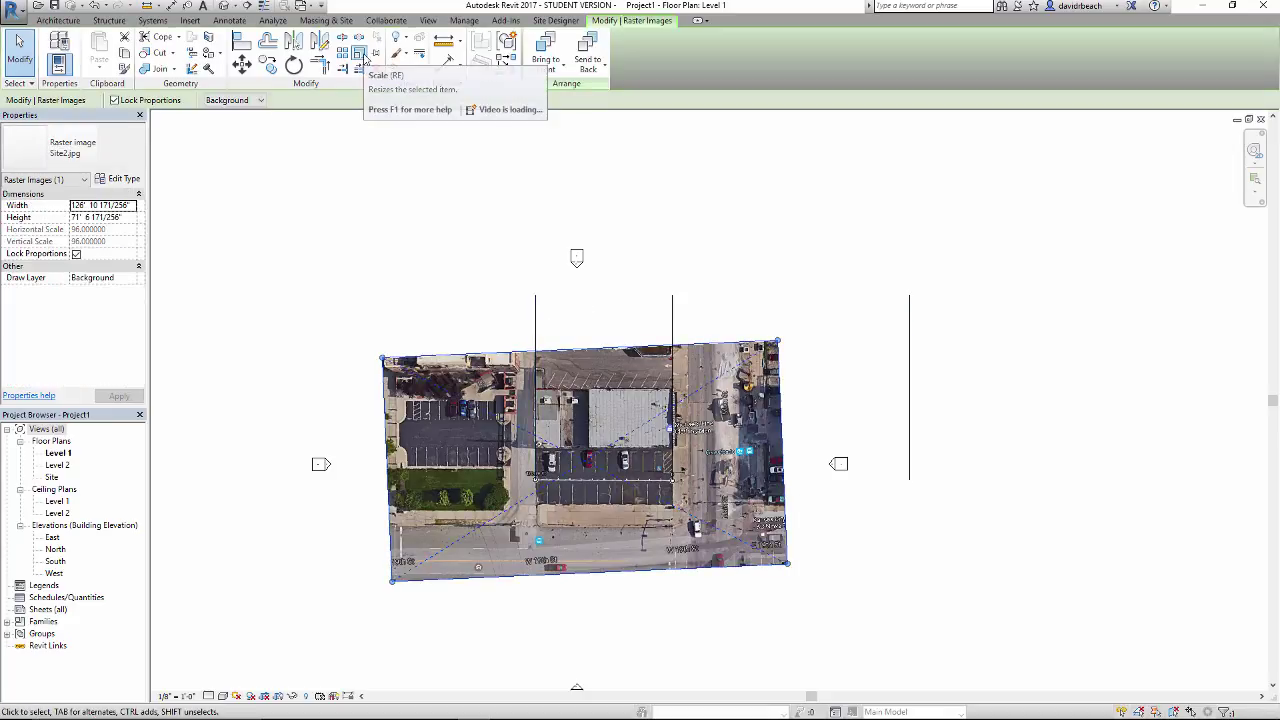
click(362, 55)
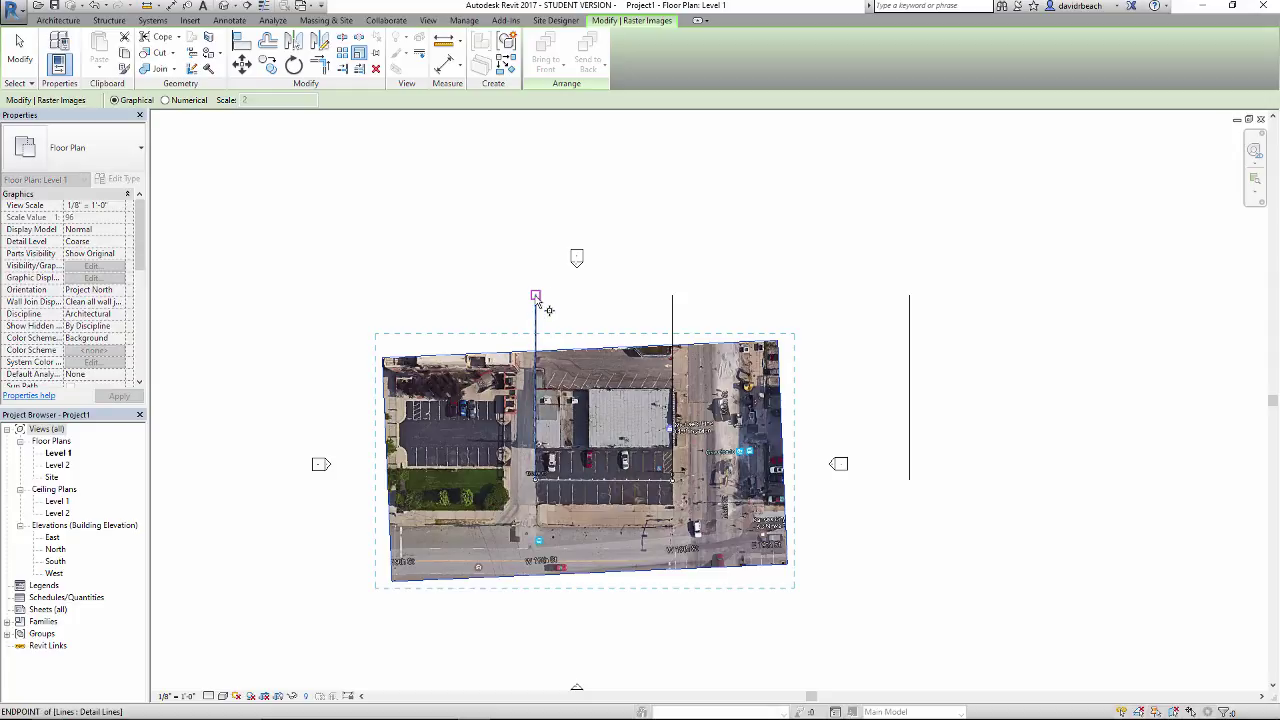
click(535, 480)
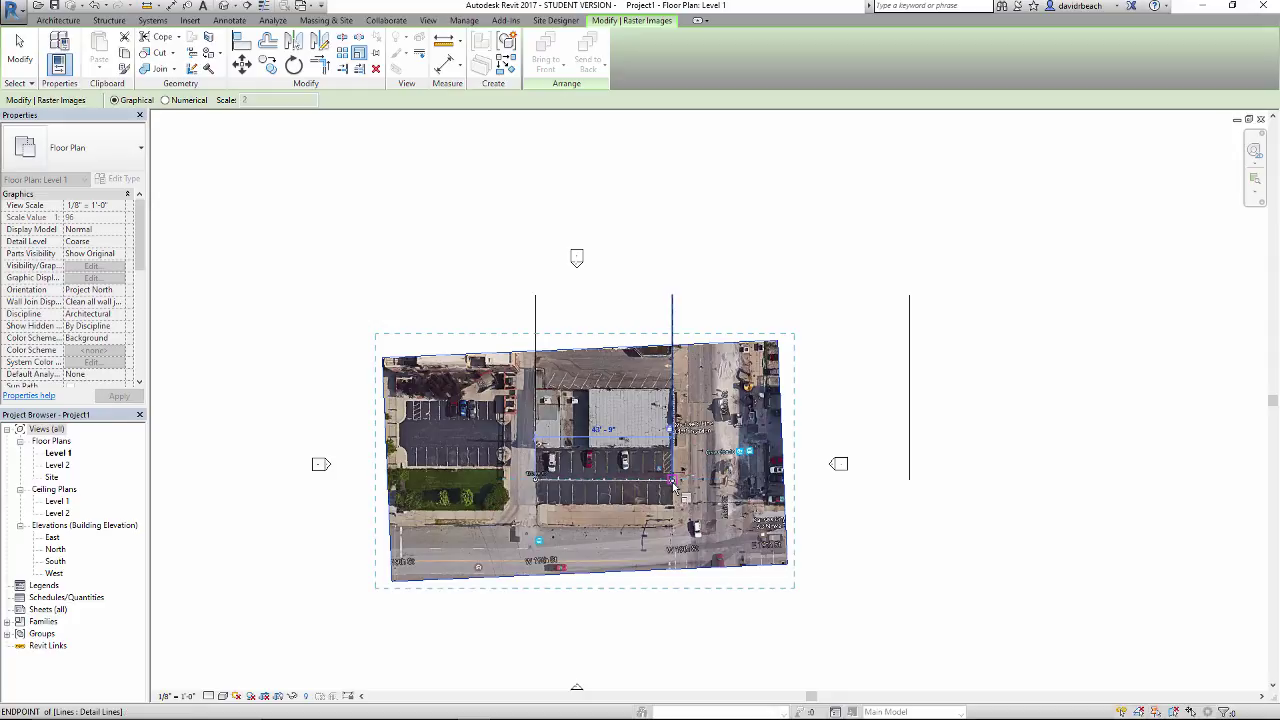
click(910, 480)
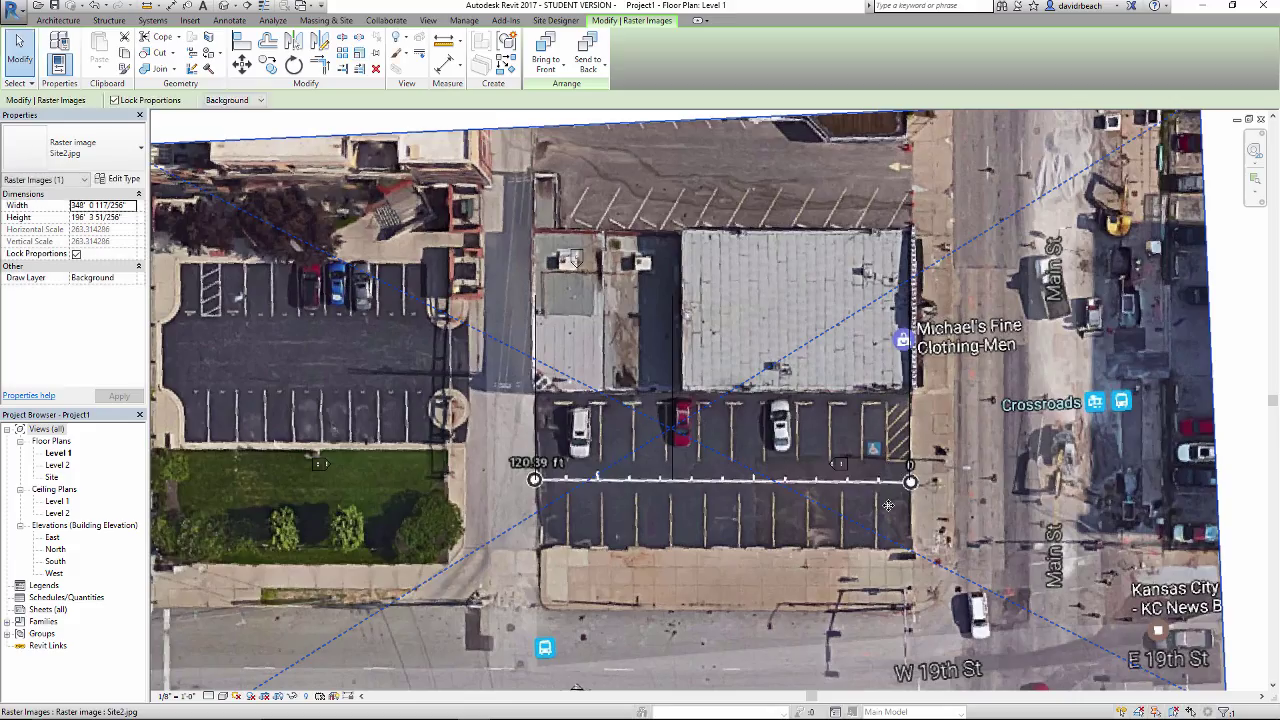
scroll(888, 505, down, 2)
key(Escape)
scroll(790, 457, down, 1)
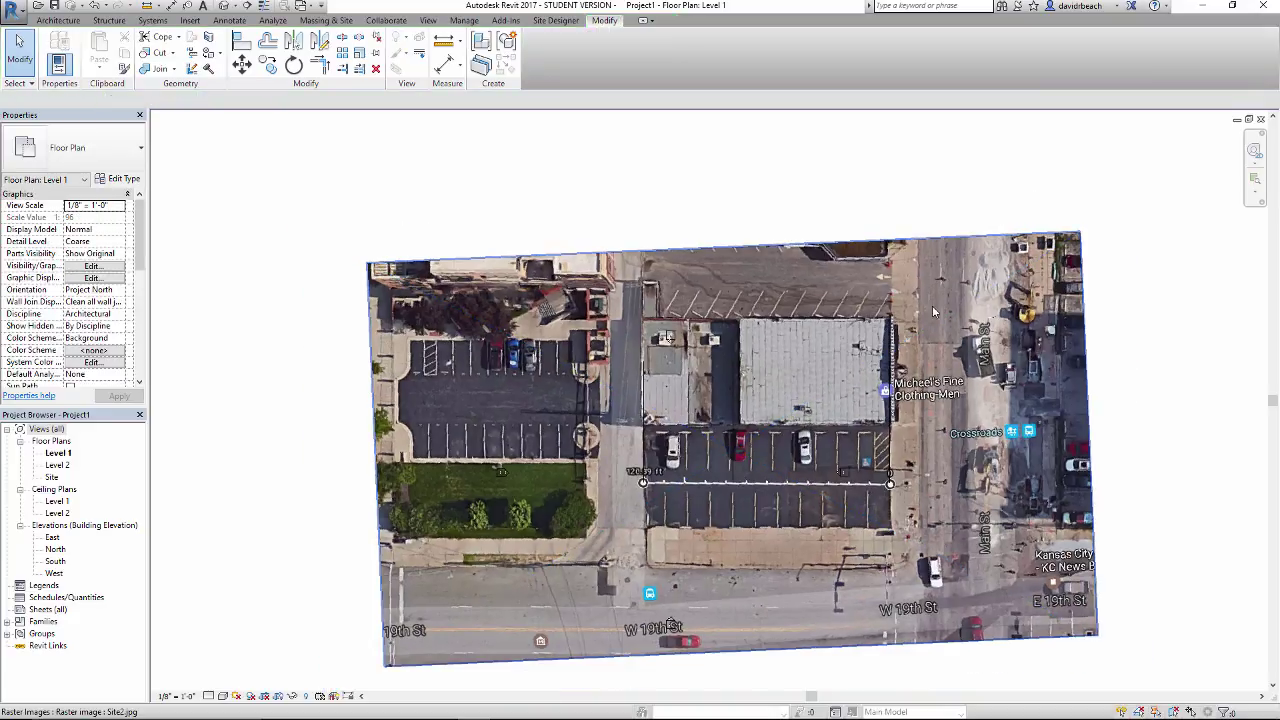
- Place an aligned dimension string across the three vertical detail lines, just south of the parking lot reference line
scroll(896, 437, up, 3)
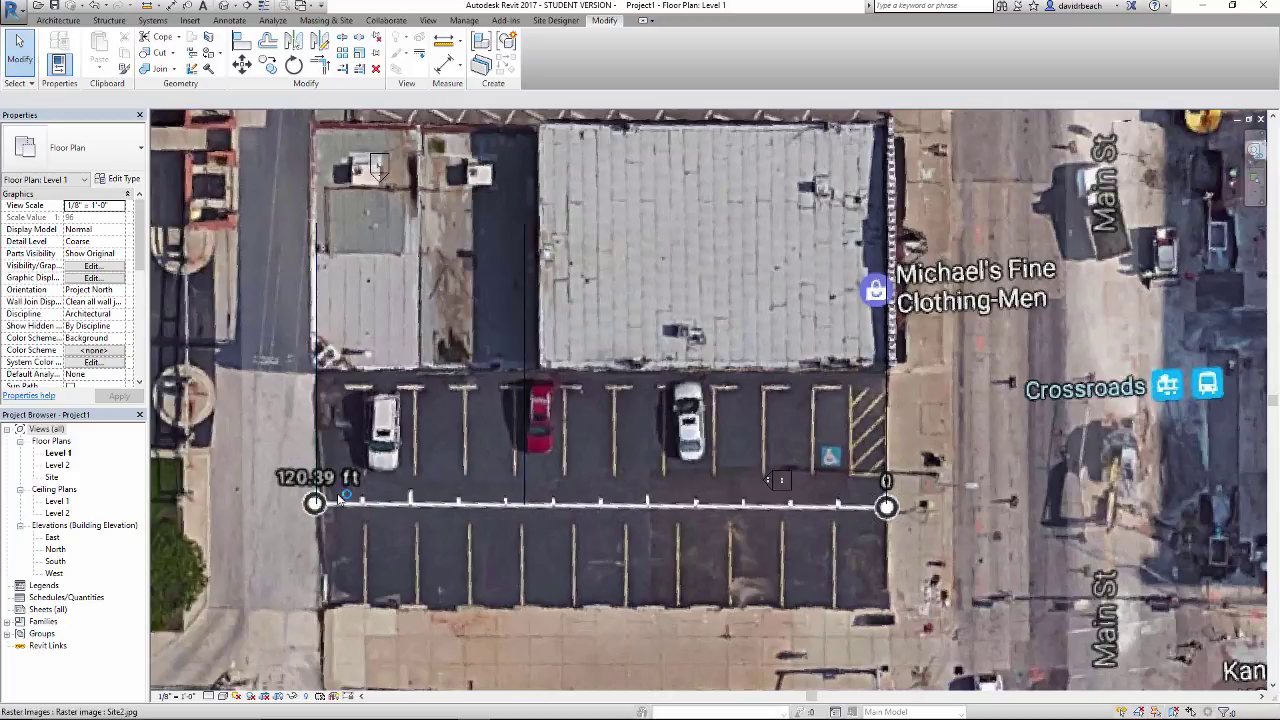
key(d)
key(i)
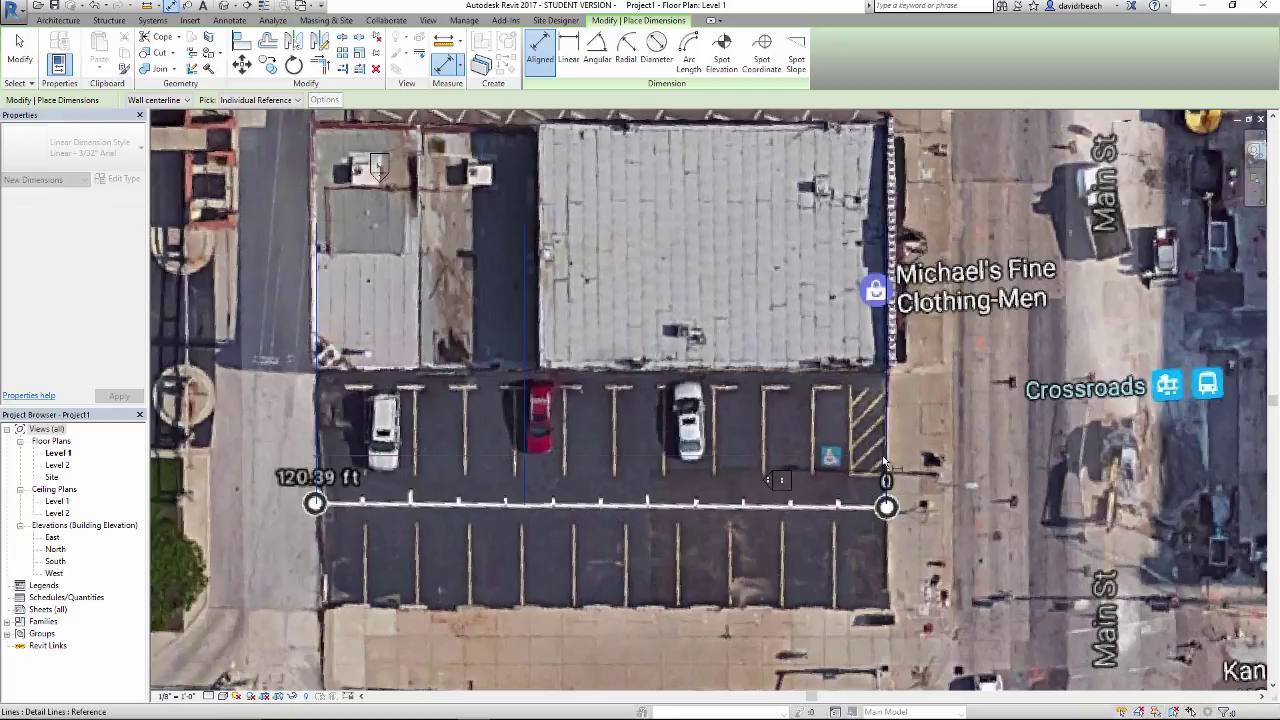
click(716, 561)
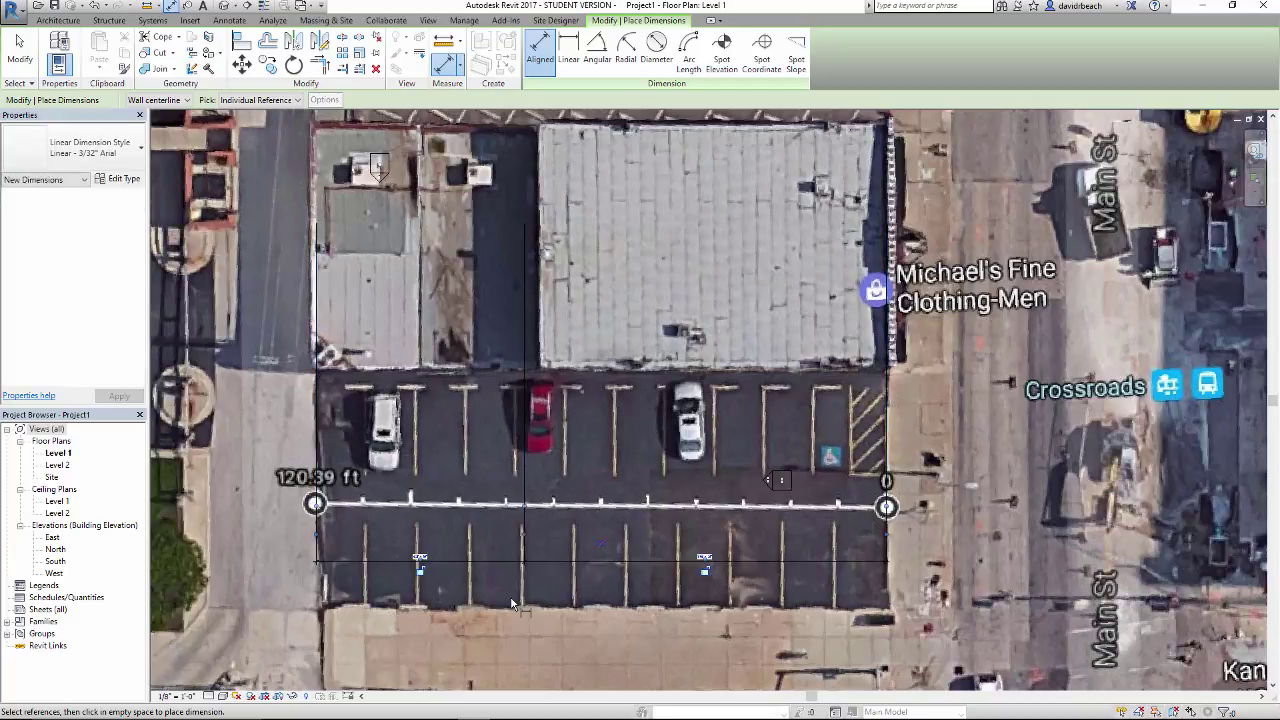
- Set the Level 1 plan's view scale to 1/16" = 1'-0"
scroll(525, 587, up, 1)
middle_drag(525, 587, 548, 538)
click(167, 697)
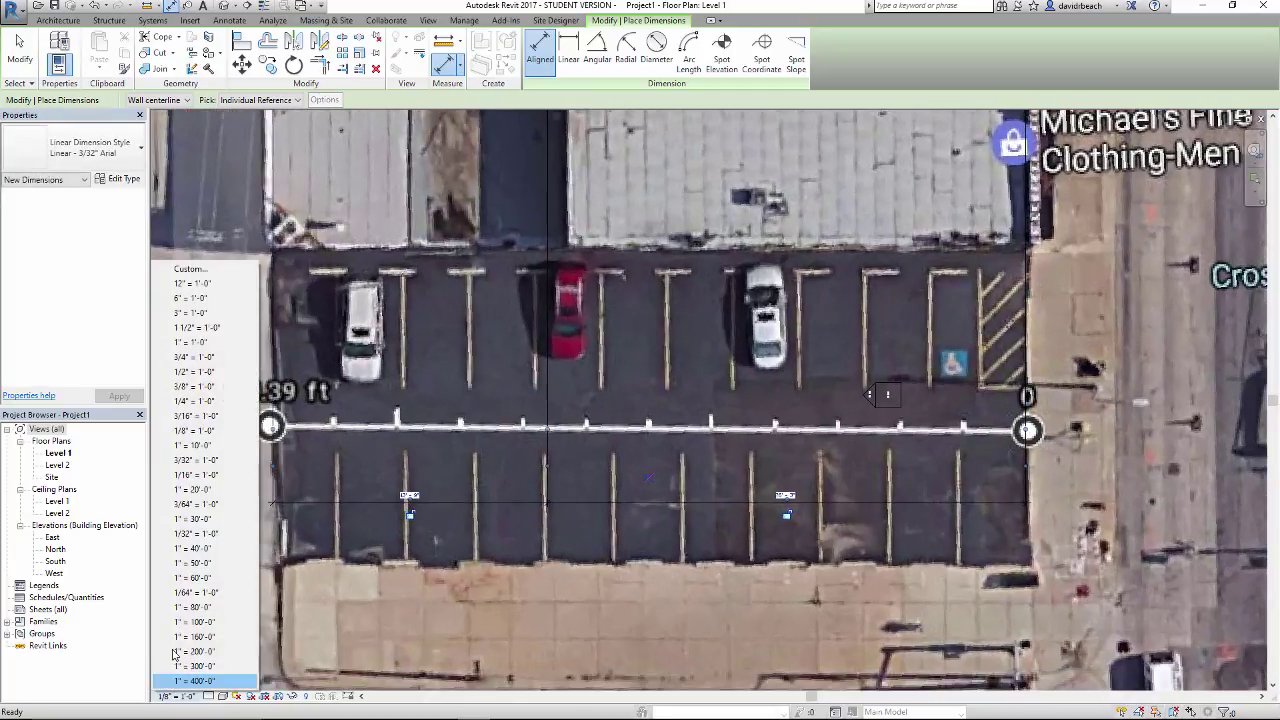
click(205, 475)
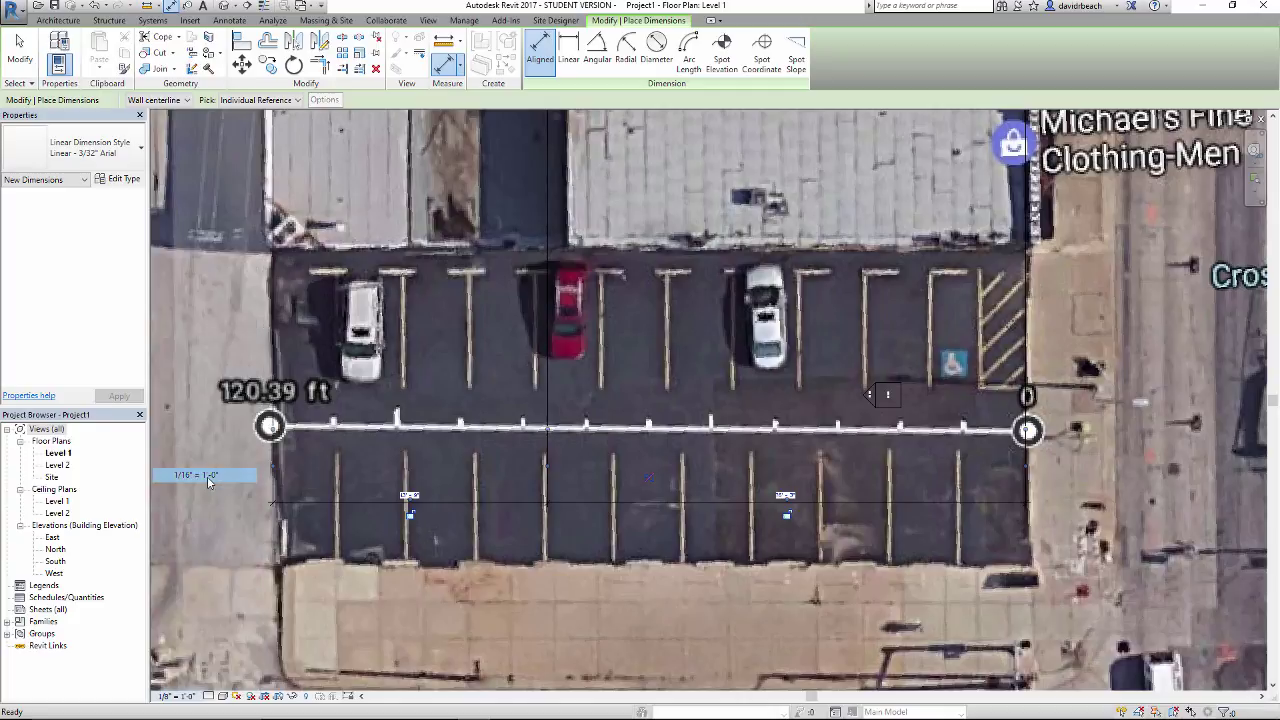
- Place an overall aligned dimension between the west and east vertical detail lines, just below the existing dimension string
click(273, 368)
click(1027, 396)
click(585, 548)
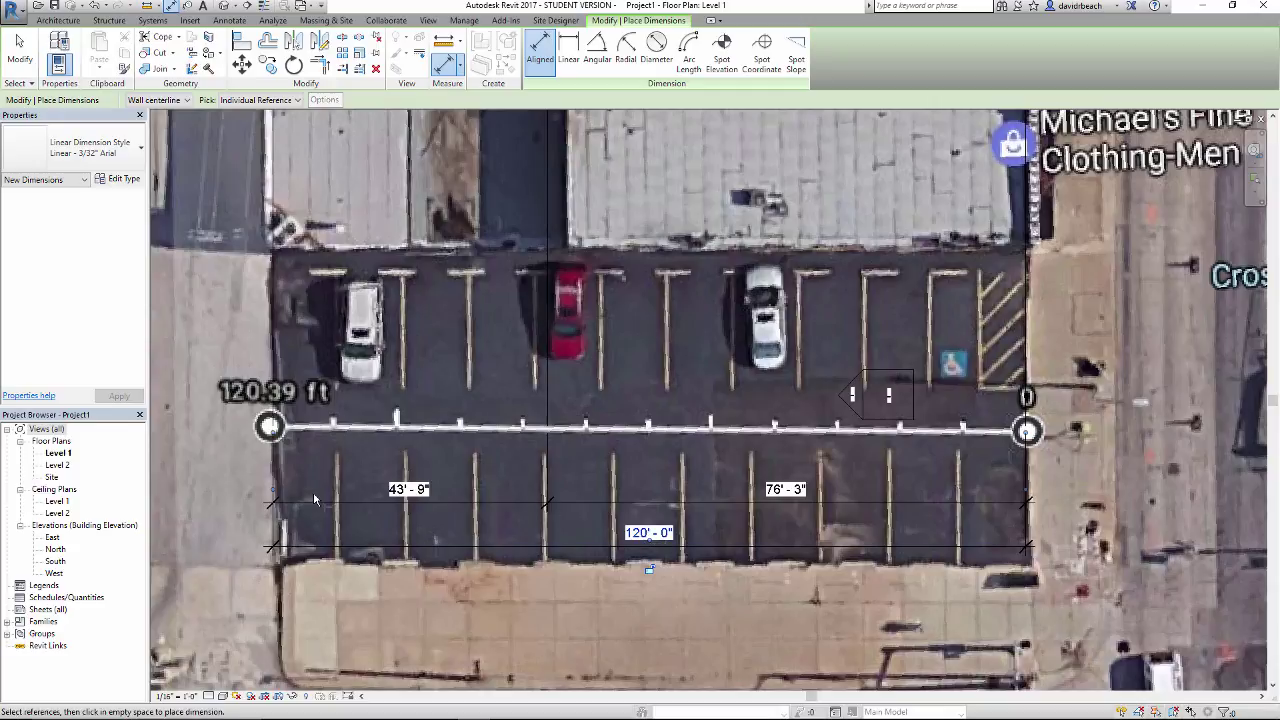
key(Escape)
- Delete both dimension strings and the leftover vertical detail lines from the parking lot
click(720, 546)
key(Delete)
click(716, 496)
key(Delete)
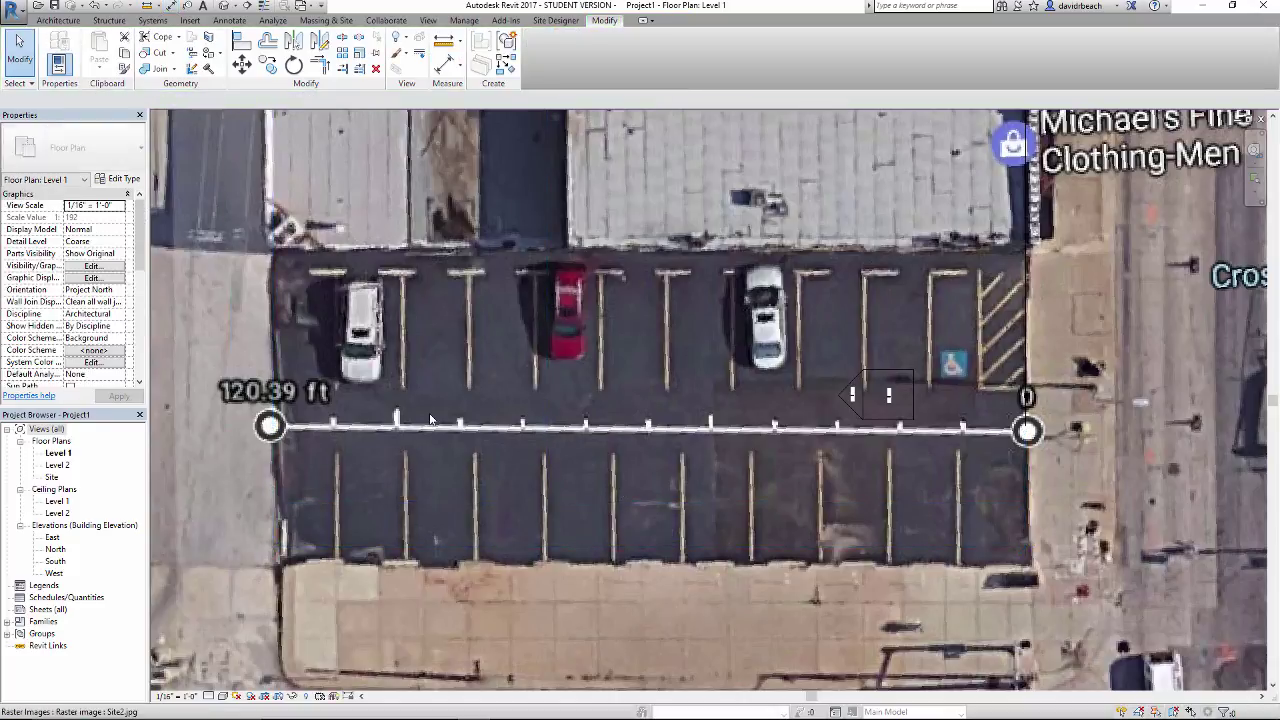
click(1023, 386)
key(Delete)
scroll(738, 425, down, 4)
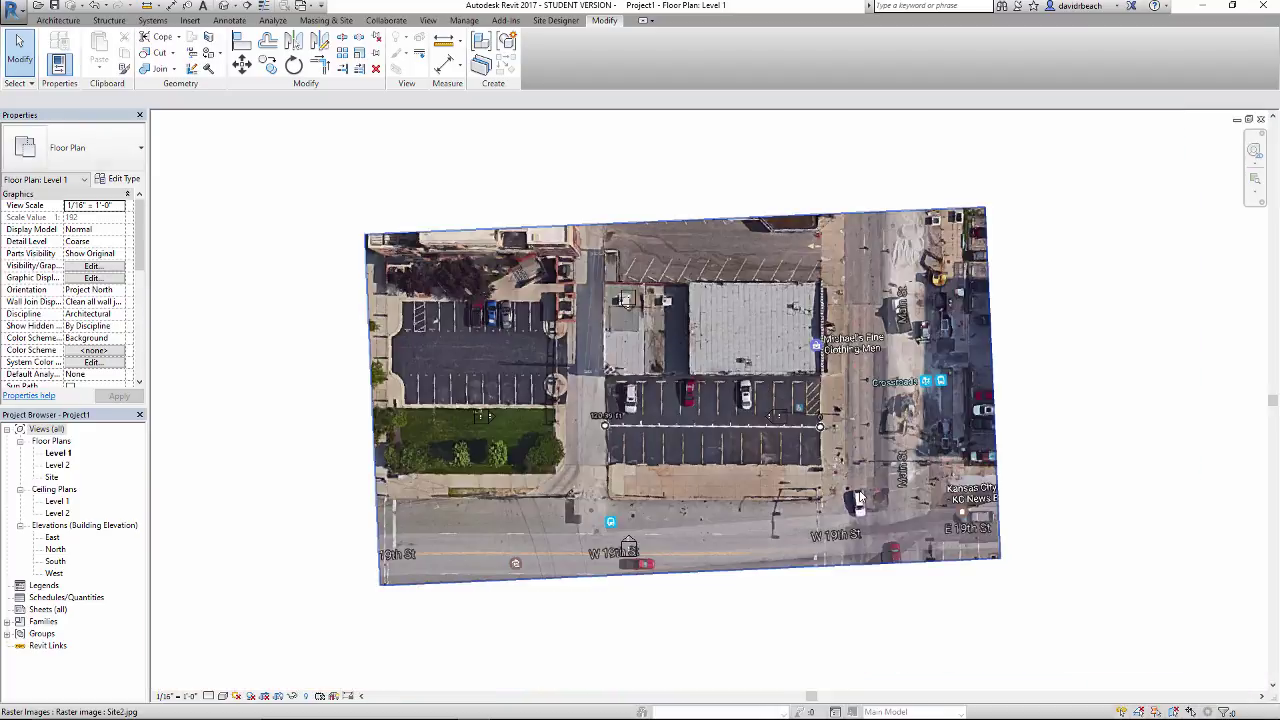
- Move the site image west so that the parking lot and adjoining building sit between the elevation markers
click(960, 536)
drag(962, 537, 843, 546)
scroll(634, 412, up, 3)
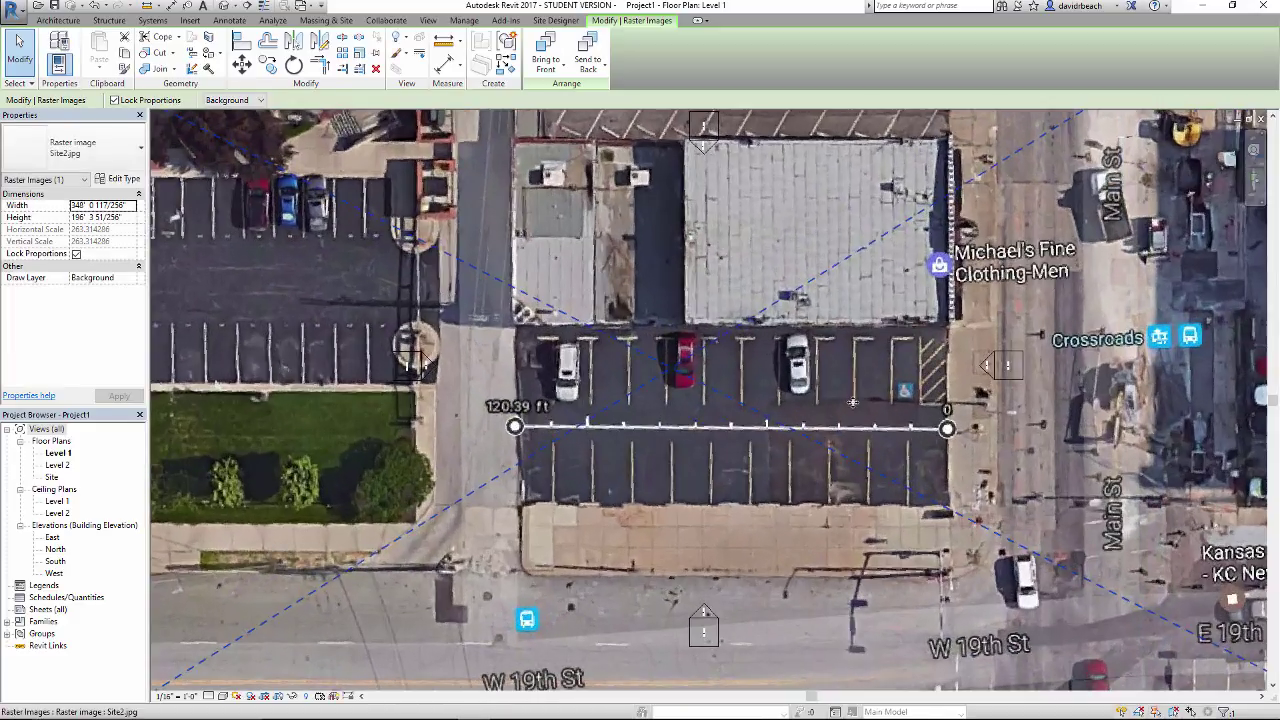
middle_drag(690, 429, 702, 448)
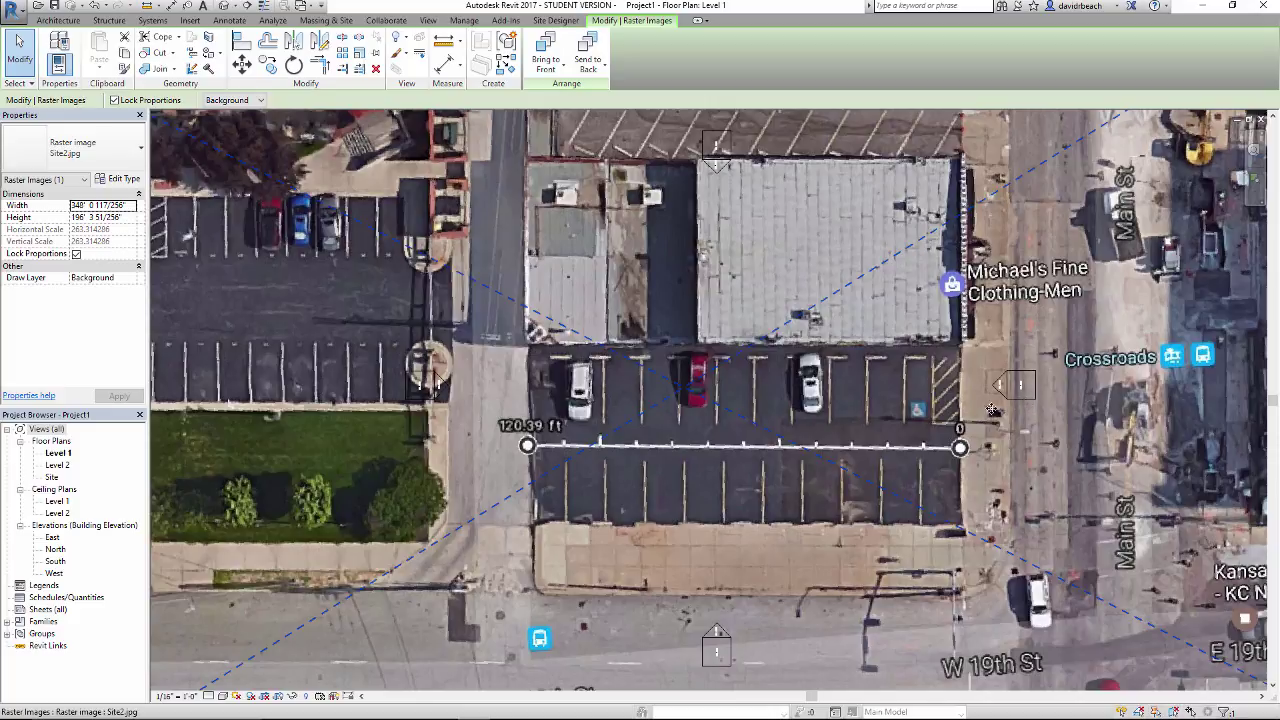
key(Escape)
middle_drag(866, 400, 785, 381)
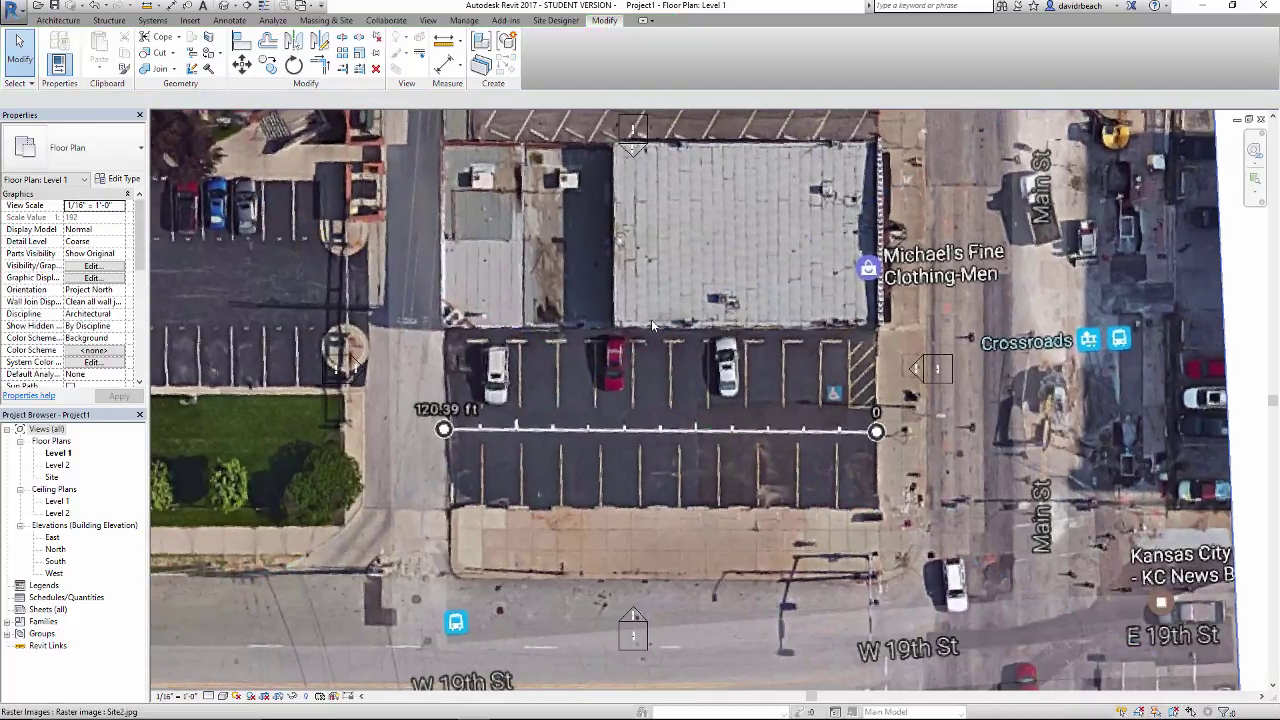
scroll(652, 323, down, 2)
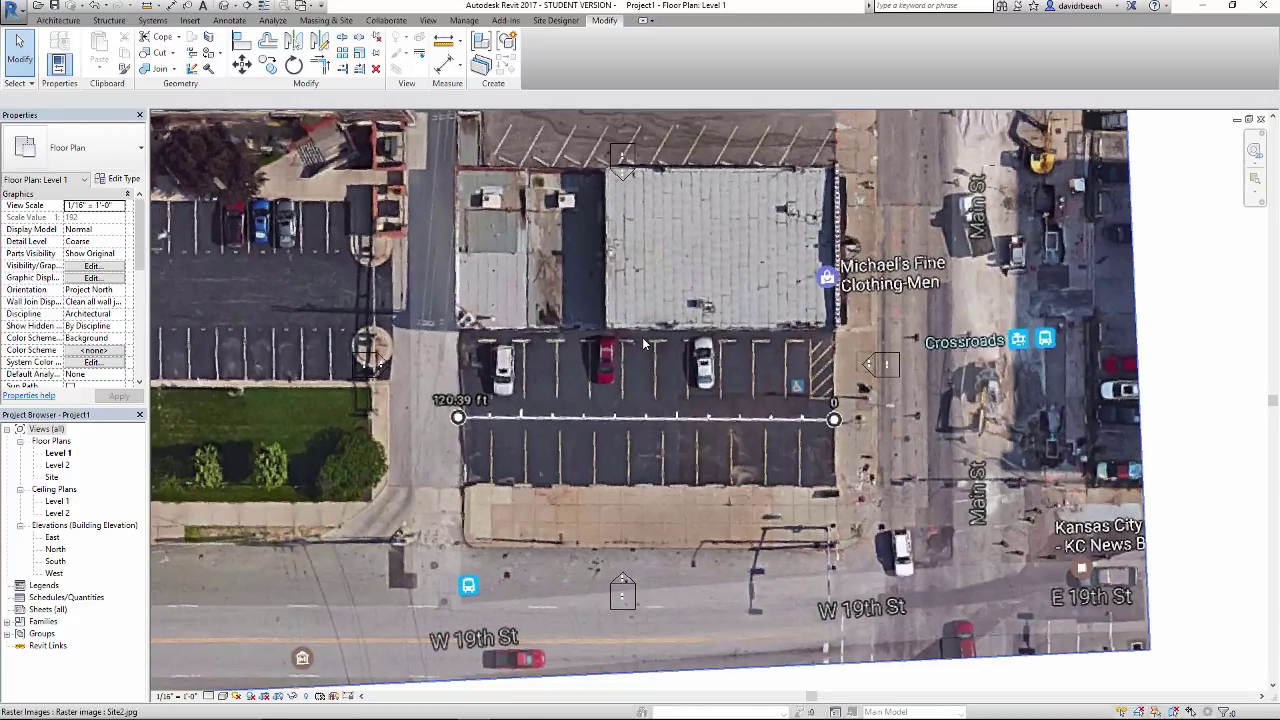
middle_drag(652, 372, 636, 350)
scroll(612, 370, up, 2)
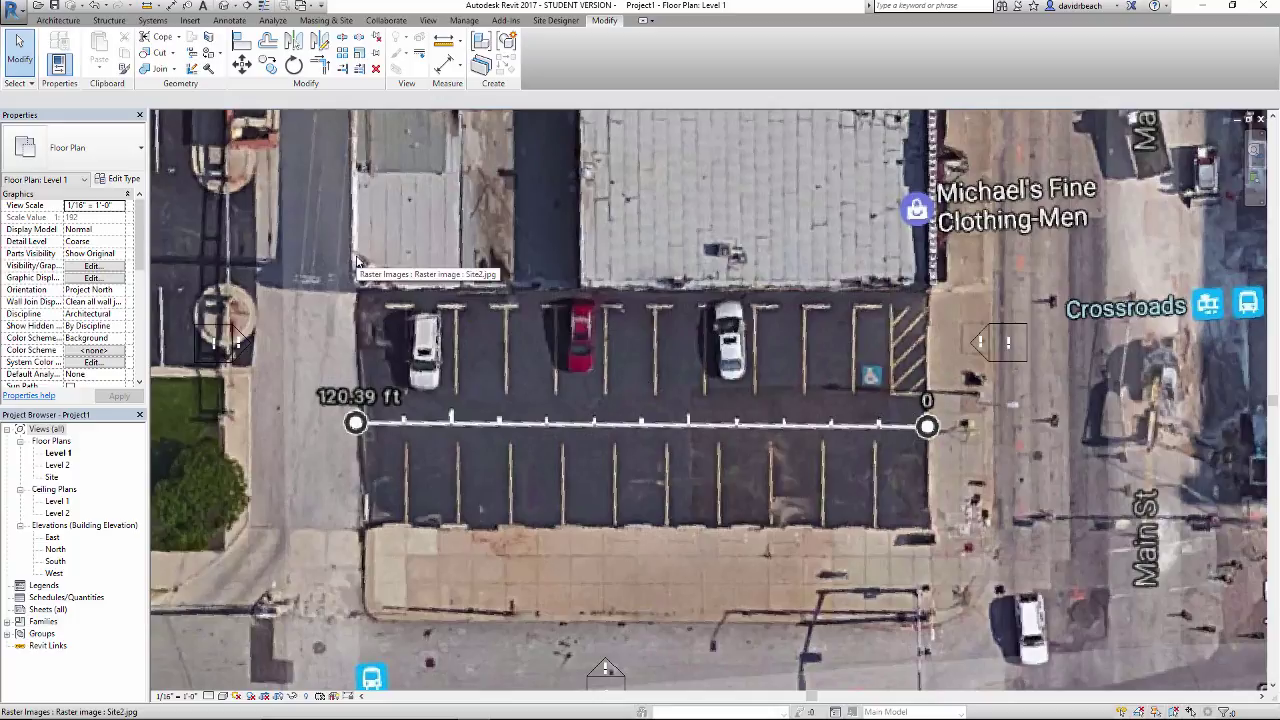
middle_drag(387, 235, 380, 245)
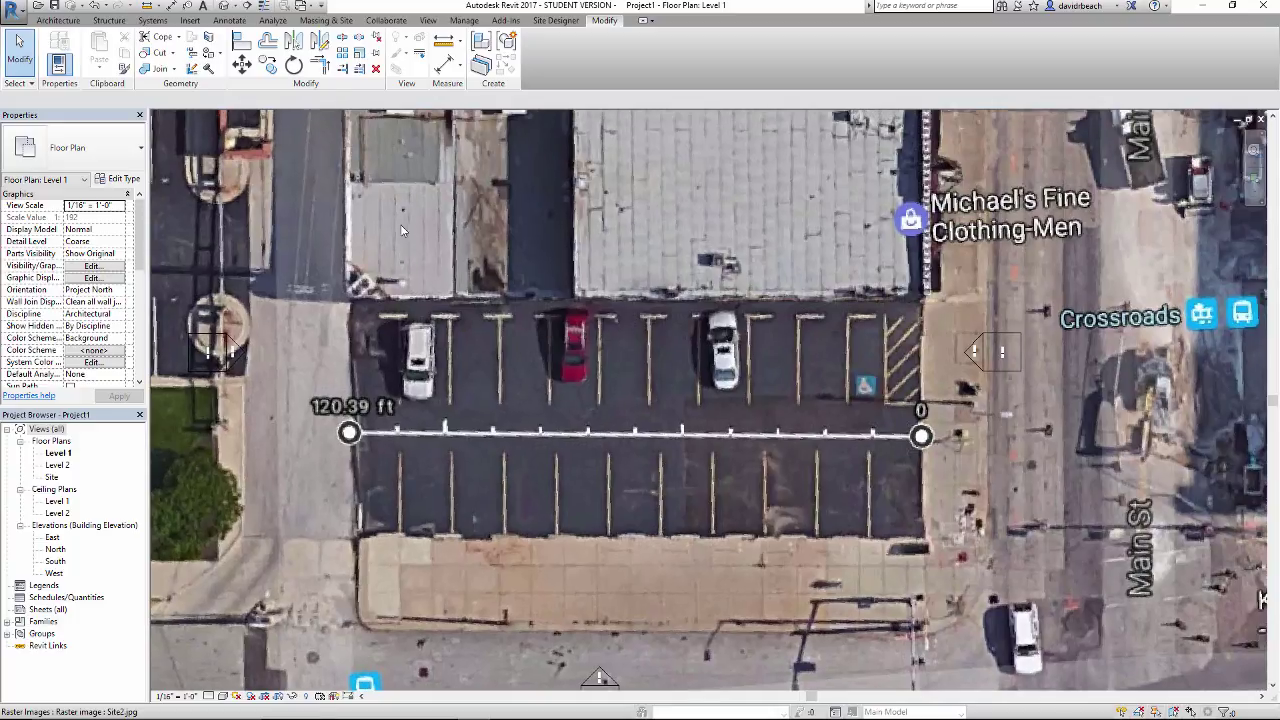
- Draw a Generic - 8" wall about 120' 6" long along the parking lot's north edge, with location line Finish Face: Exterior
click(58, 21)
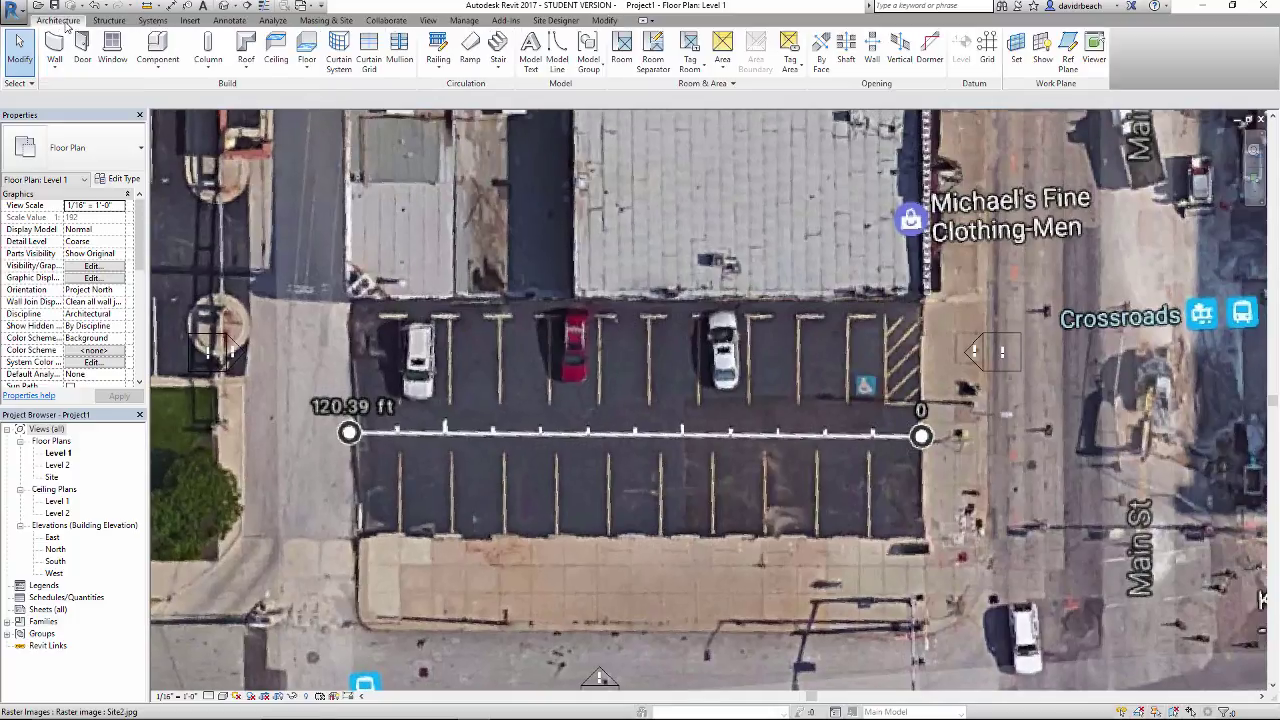
click(55, 45)
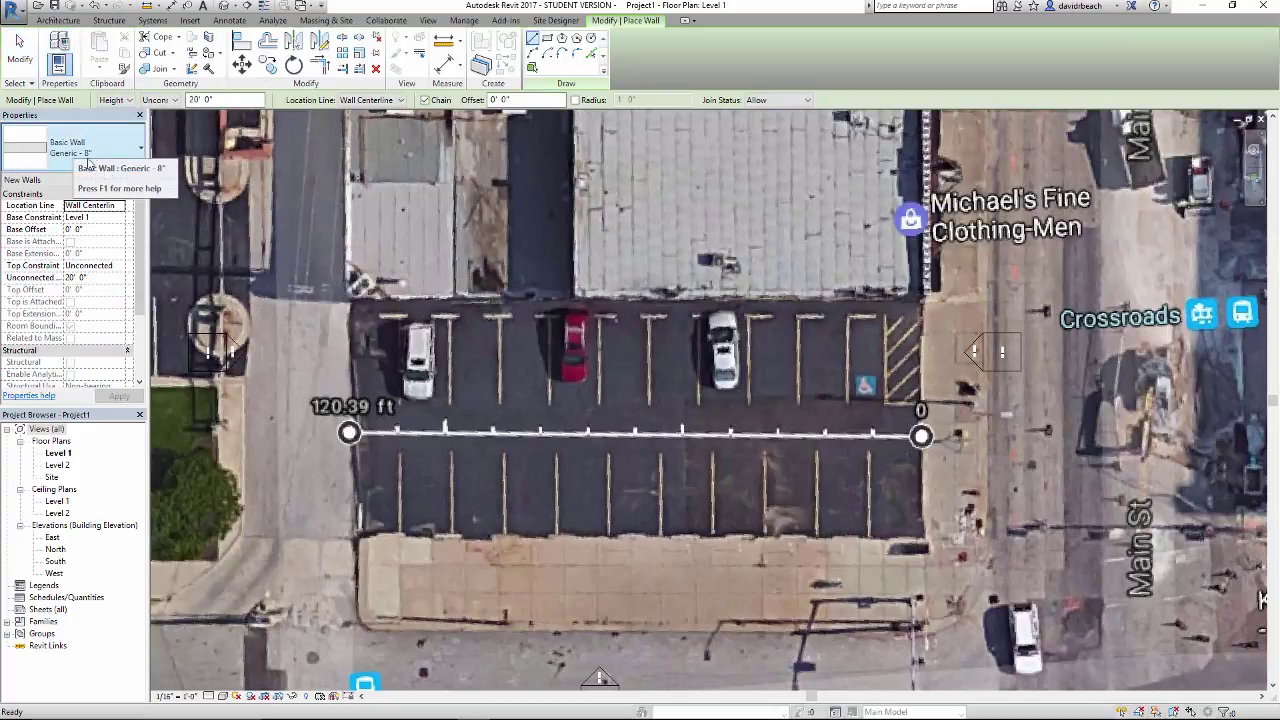
click(396, 102)
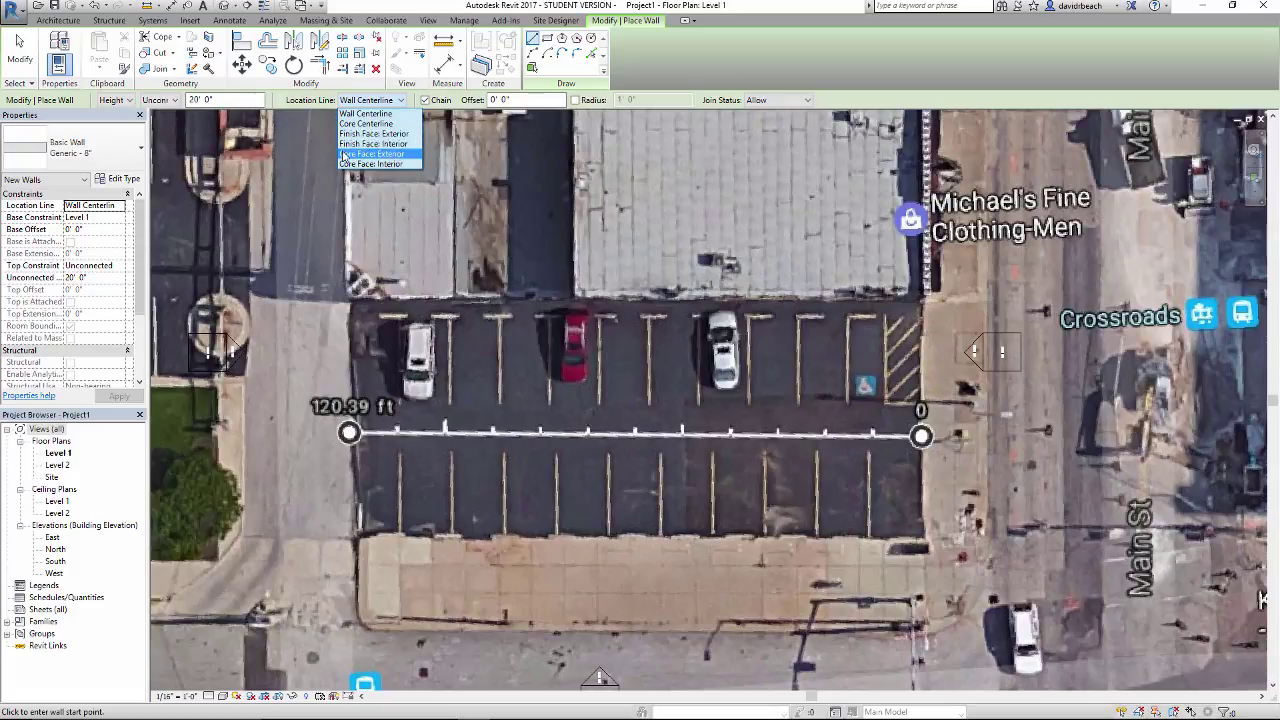
click(390, 134)
scroll(352, 294, up, 4)
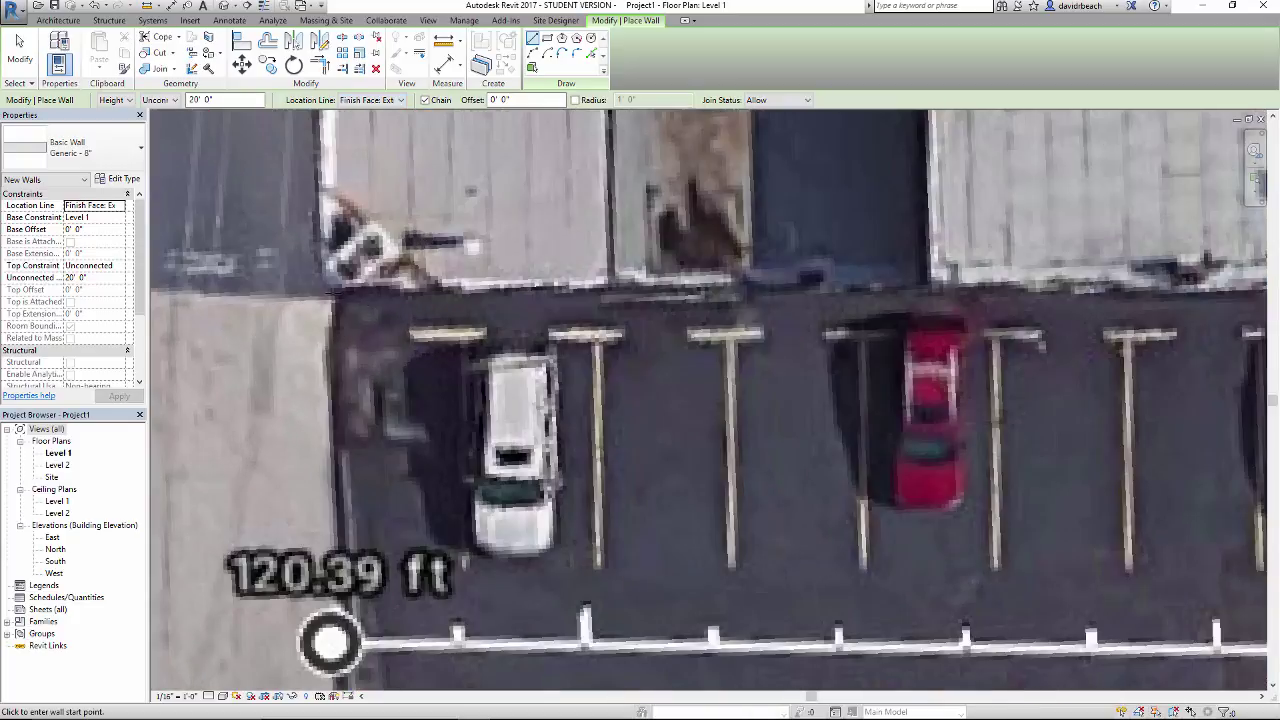
click(505, 288)
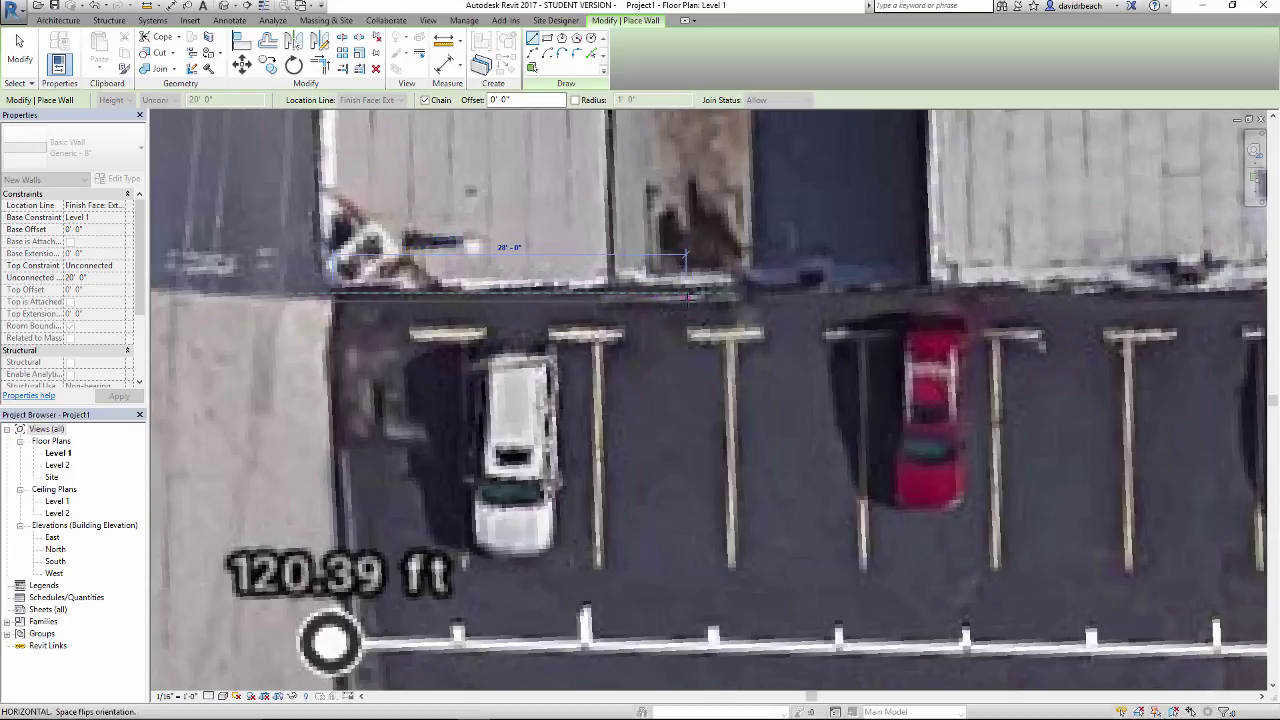
scroll(688, 296, down, 4)
scroll(975, 297, up, 1)
scroll(975, 297, up, 3)
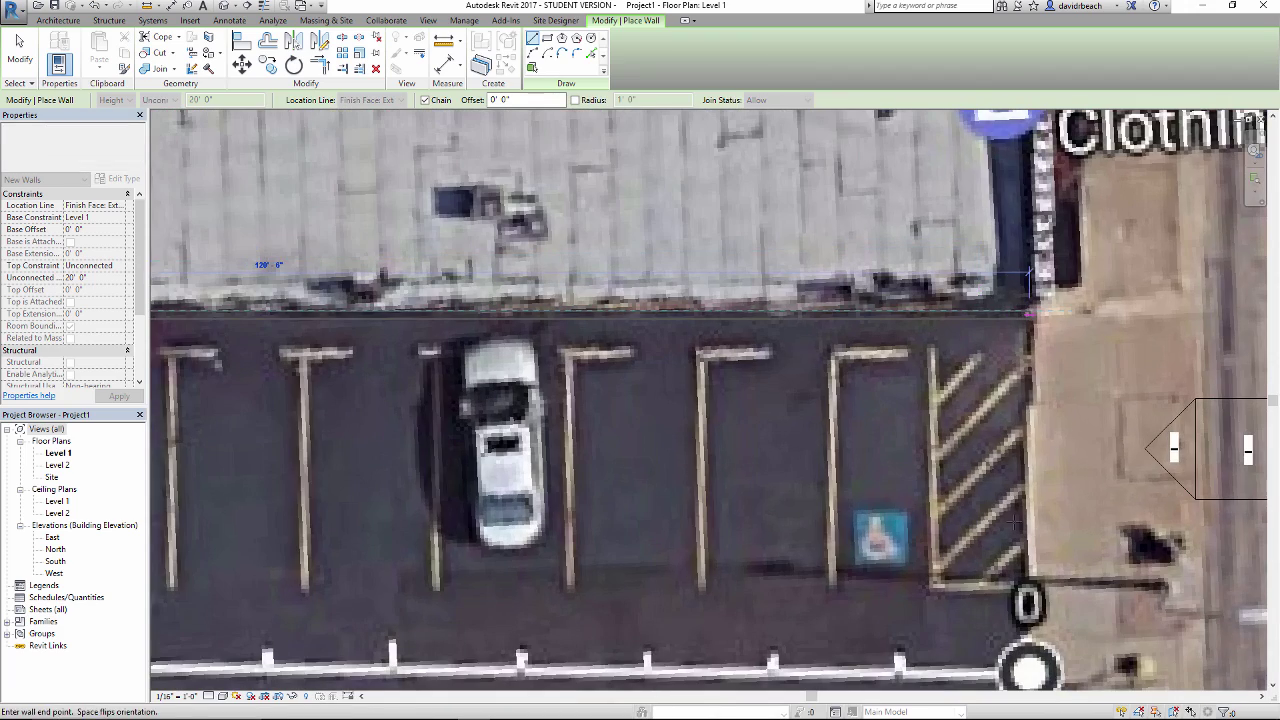
click(1018, 357)
- Continue the walls about 49' down the lot's east edge, along its south edge and up its west edge to close the rectangle
scroll(1022, 352, down, 1)
middle_drag(1022, 352, 1074, 166)
scroll(1094, 400, down, 1)
middle_drag(1096, 470, 1118, 382)
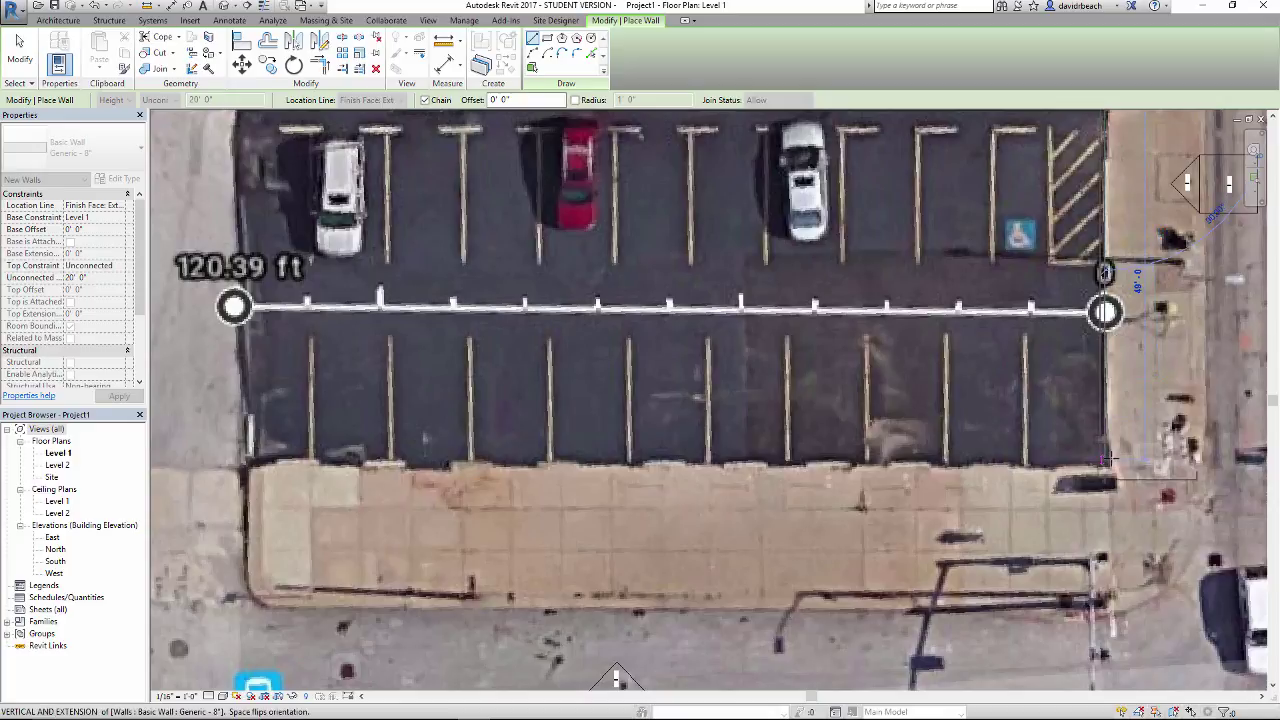
click(1105, 460)
middle_drag(558, 450, 732, 458)
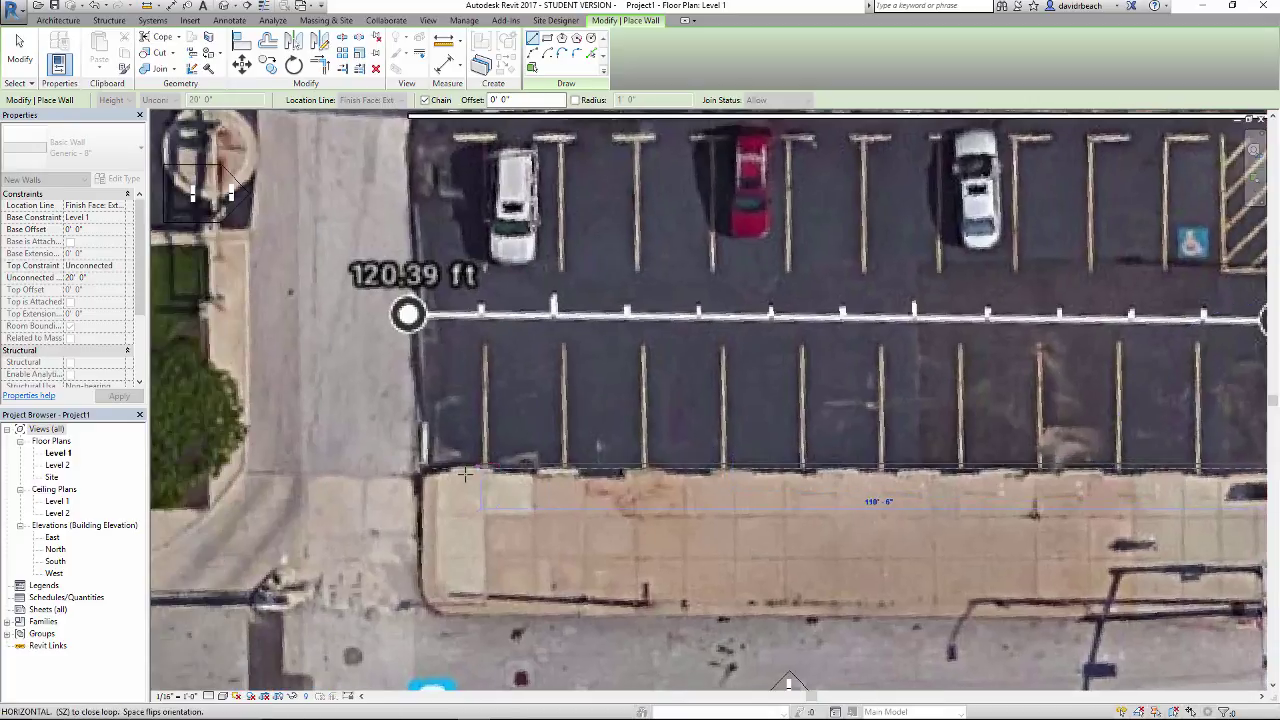
click(408, 468)
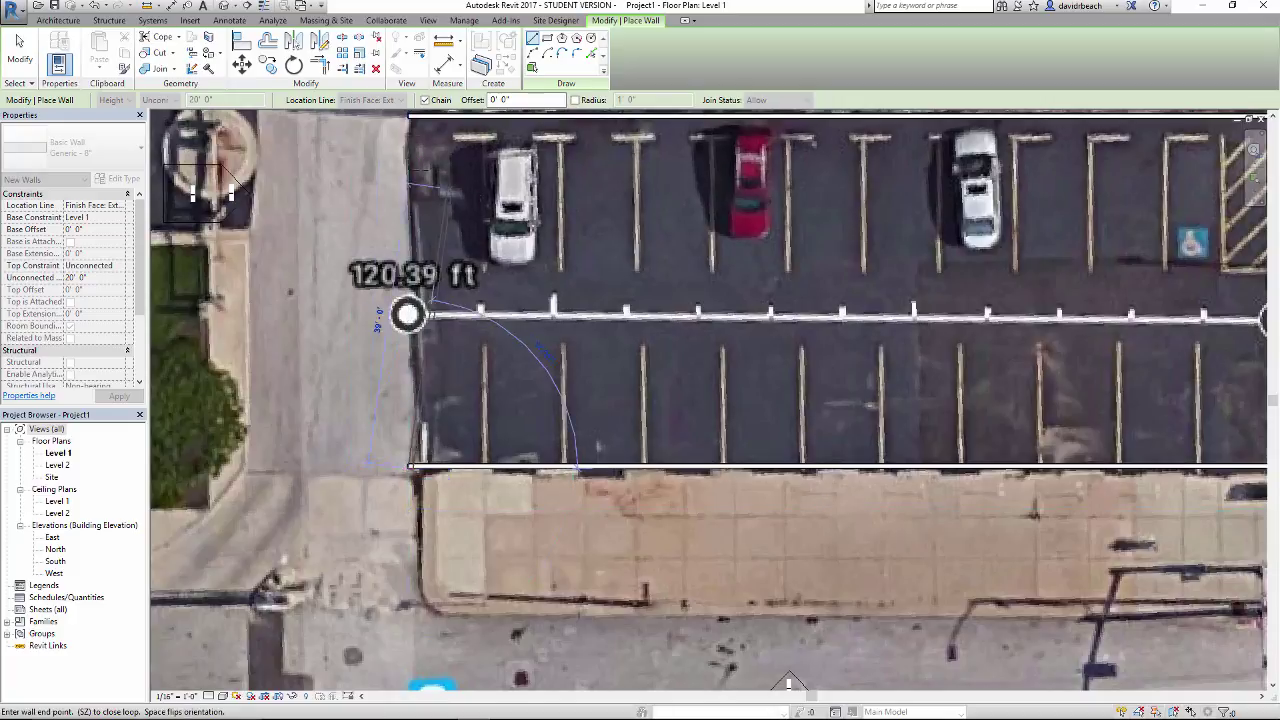
click(408, 117)
key(Escape)
- Examine how the walled parking lot outline fits the site image and its surrounding streets and buildings
scroll(539, 220, down, 3)
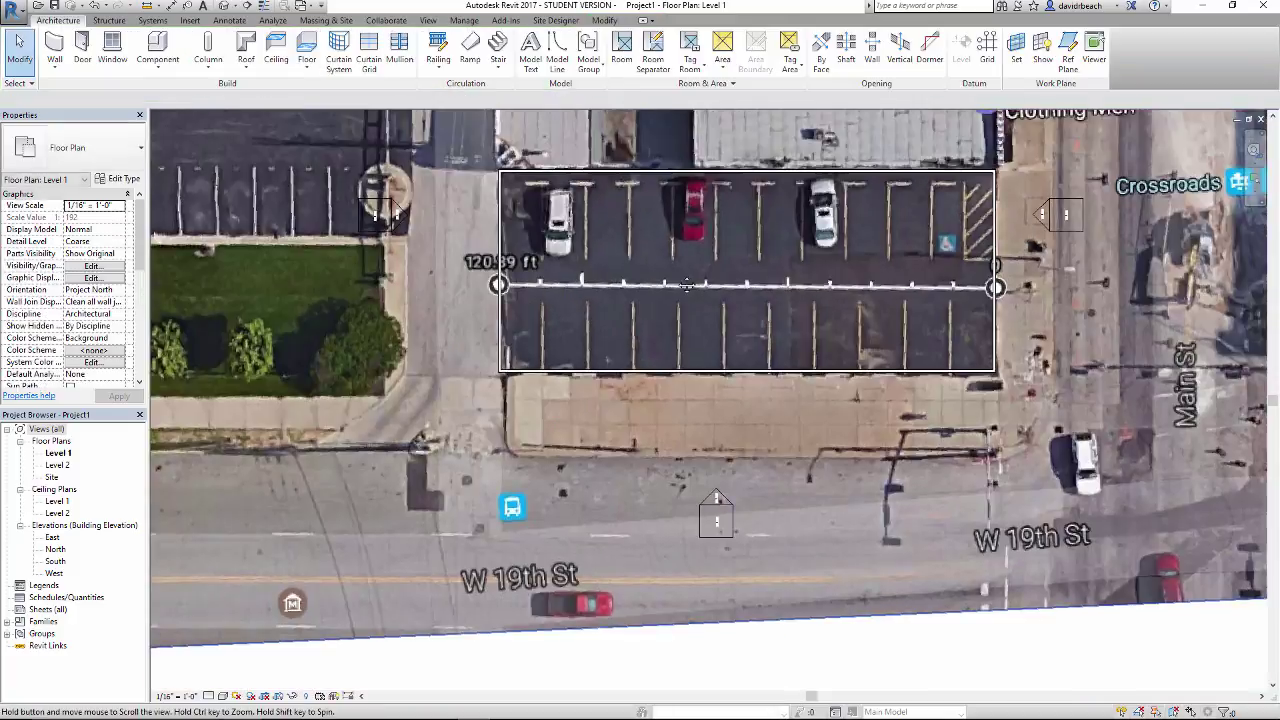
scroll(703, 333, up, 2)
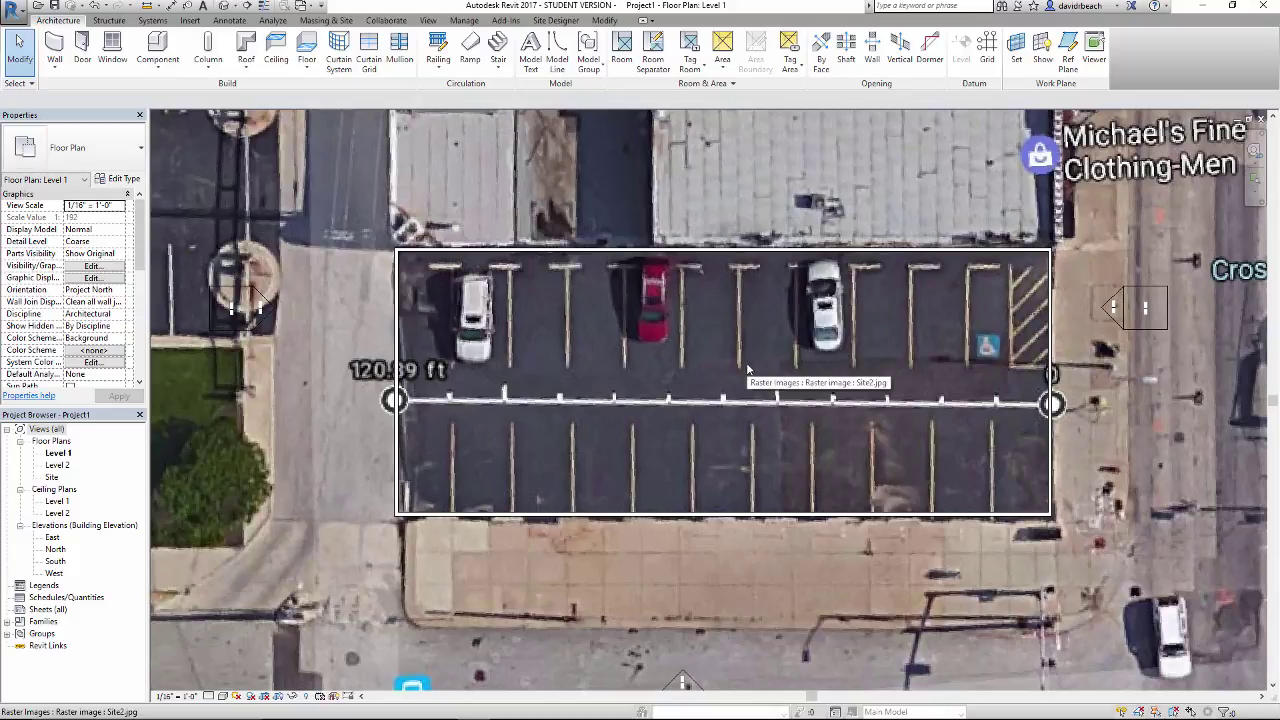
scroll(747, 370, down, 1)
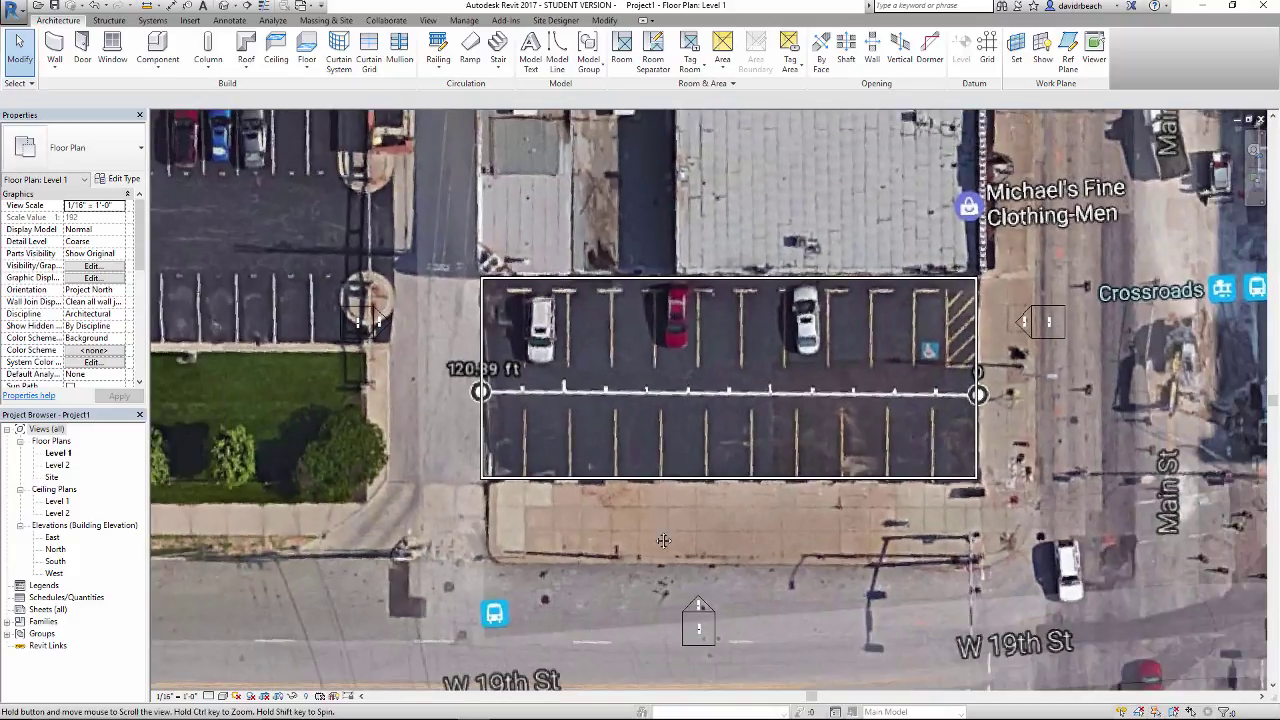
middle_drag(787, 402, 765, 414)
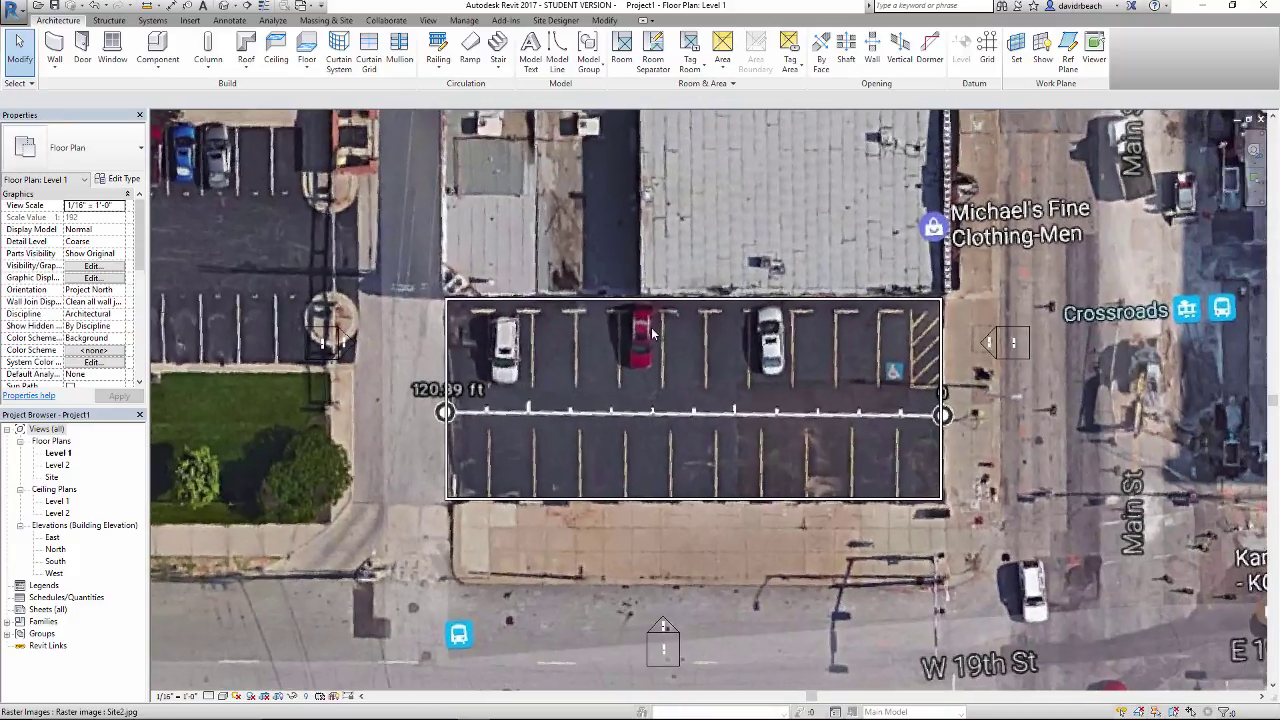
middle_drag(774, 374, 713, 412)
scroll(689, 416, down, 2)
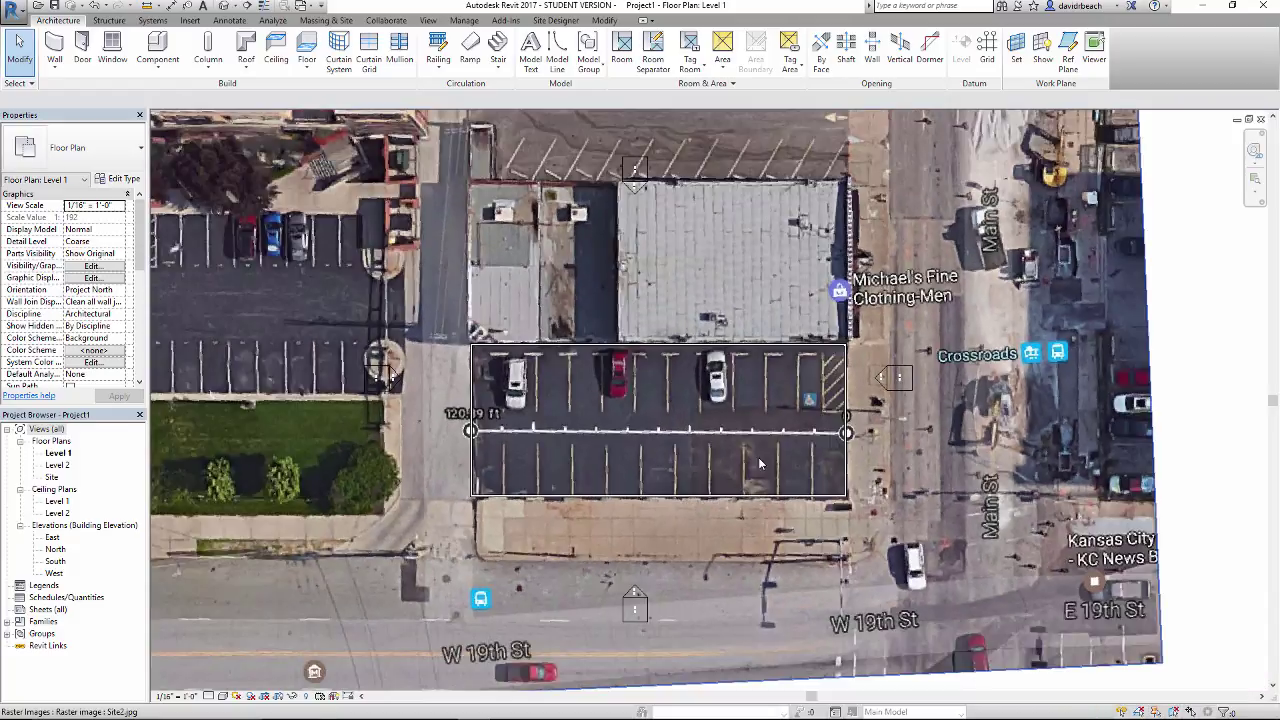
scroll(577, 196, down, 1)
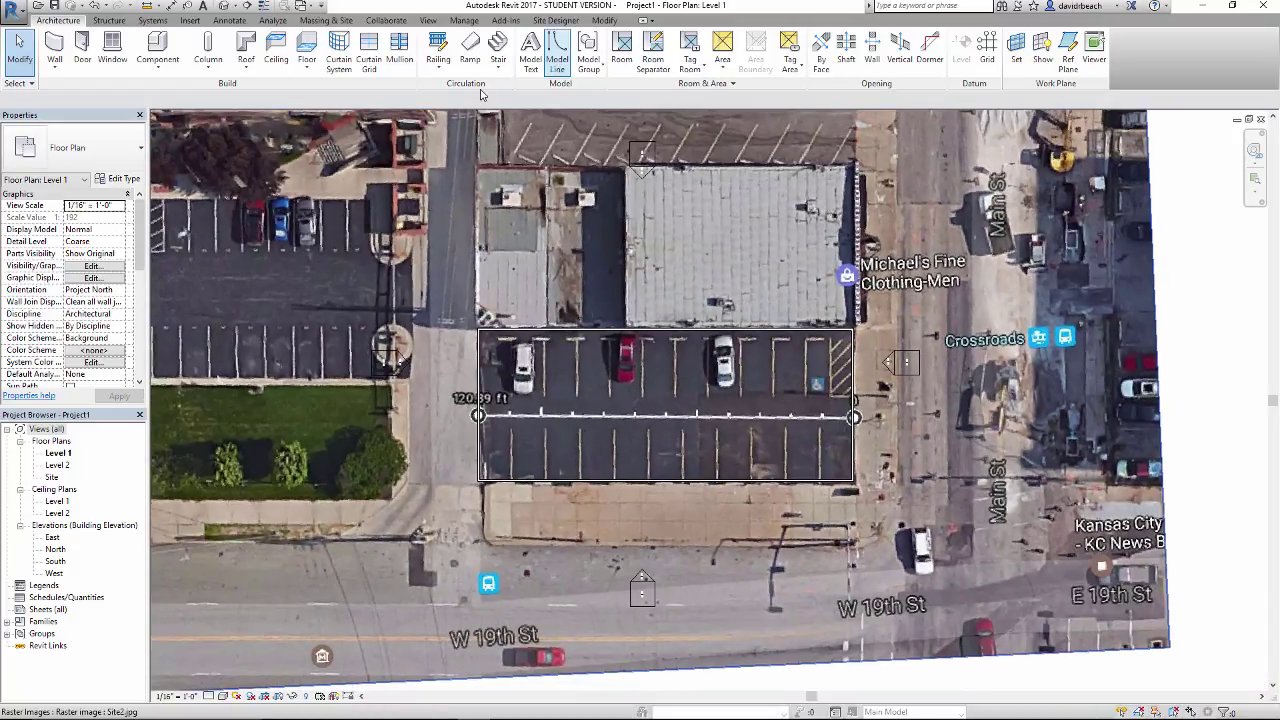
scroll(465, 258, down, 2)
middle_drag(473, 265, 505, 293)
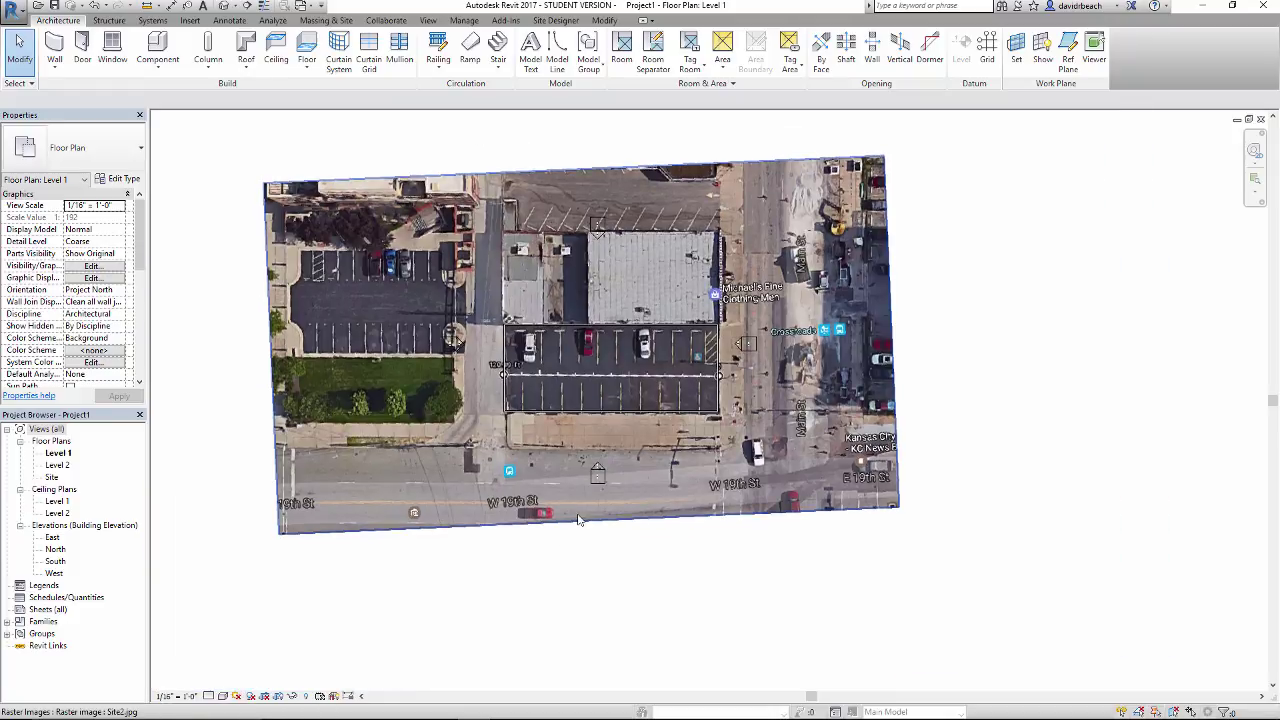
- Draw chained thin detail lines from the walls' southwest corner south to the W 19th St curb and about 139' east along it
scroll(672, 462, up, 4)
middle_drag(714, 470, 756, 484)
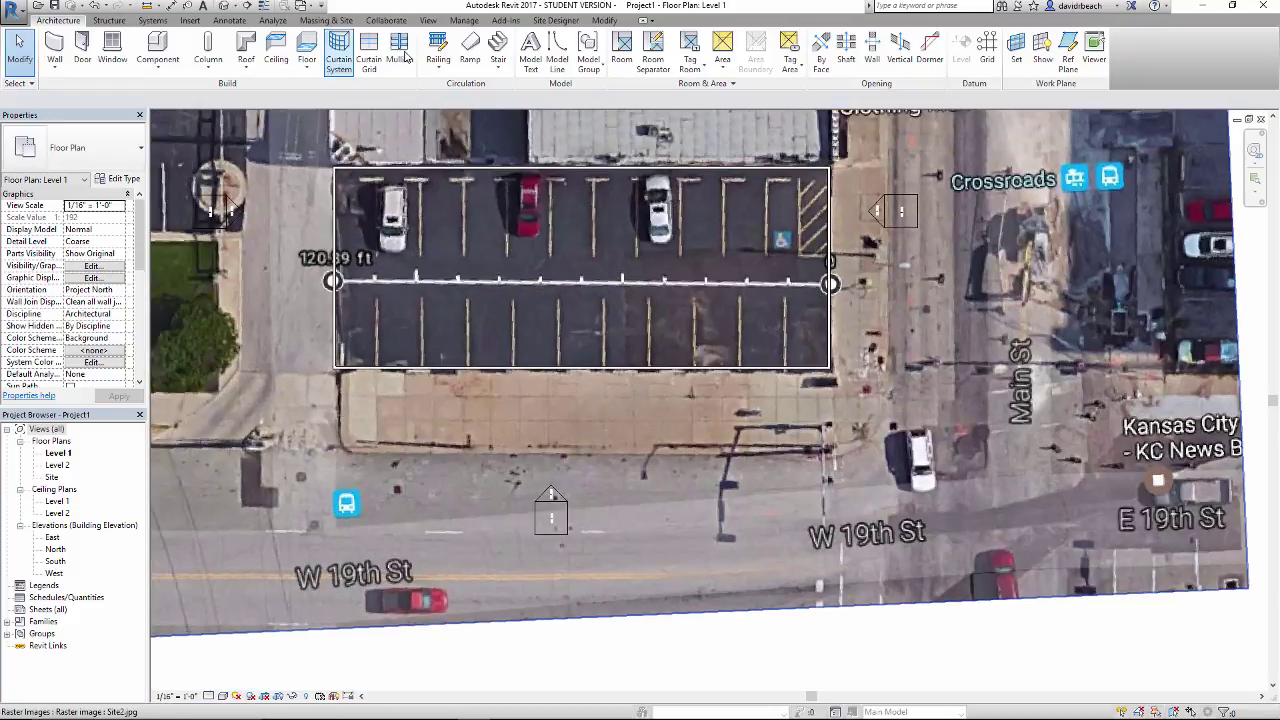
click(229, 20)
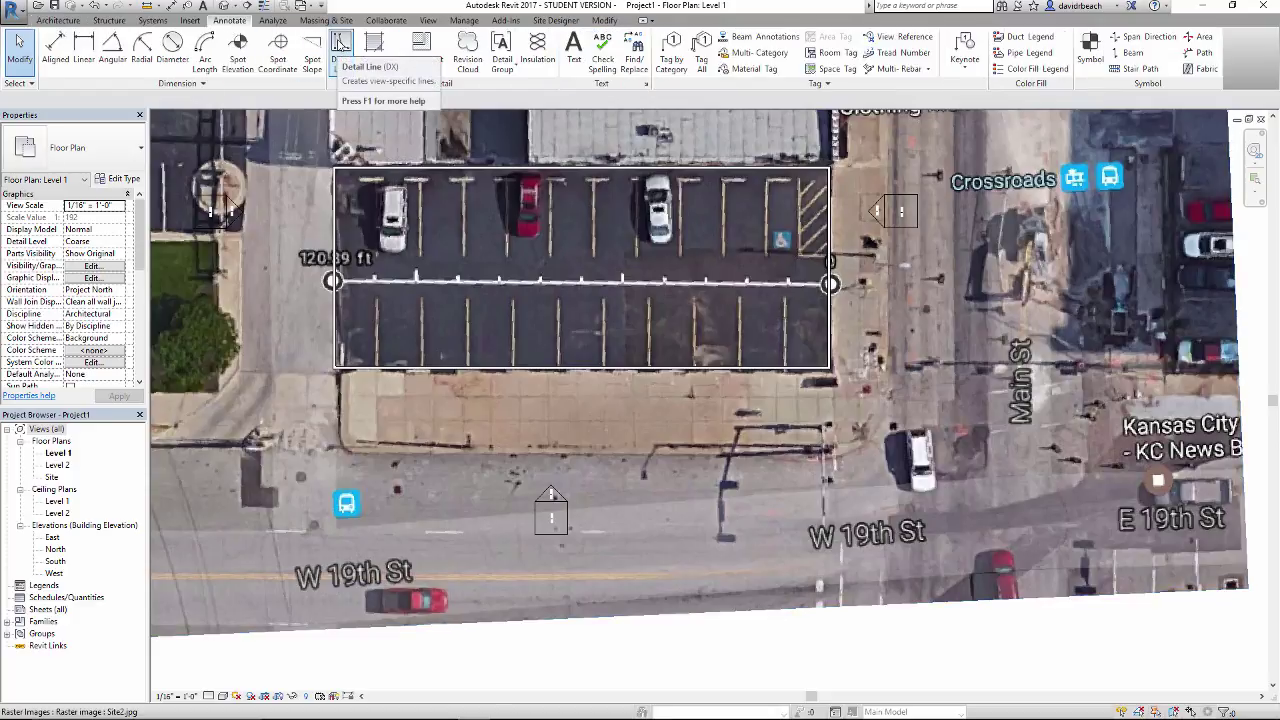
click(341, 44)
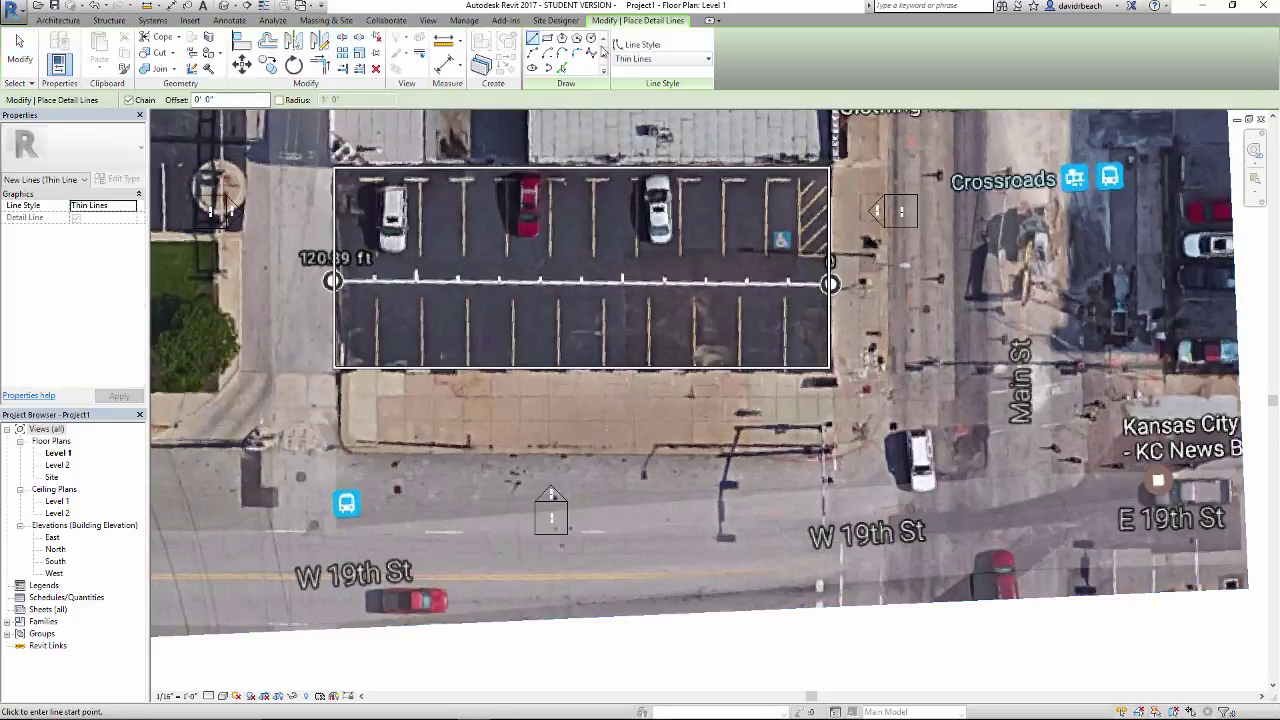
scroll(314, 404, up, 4)
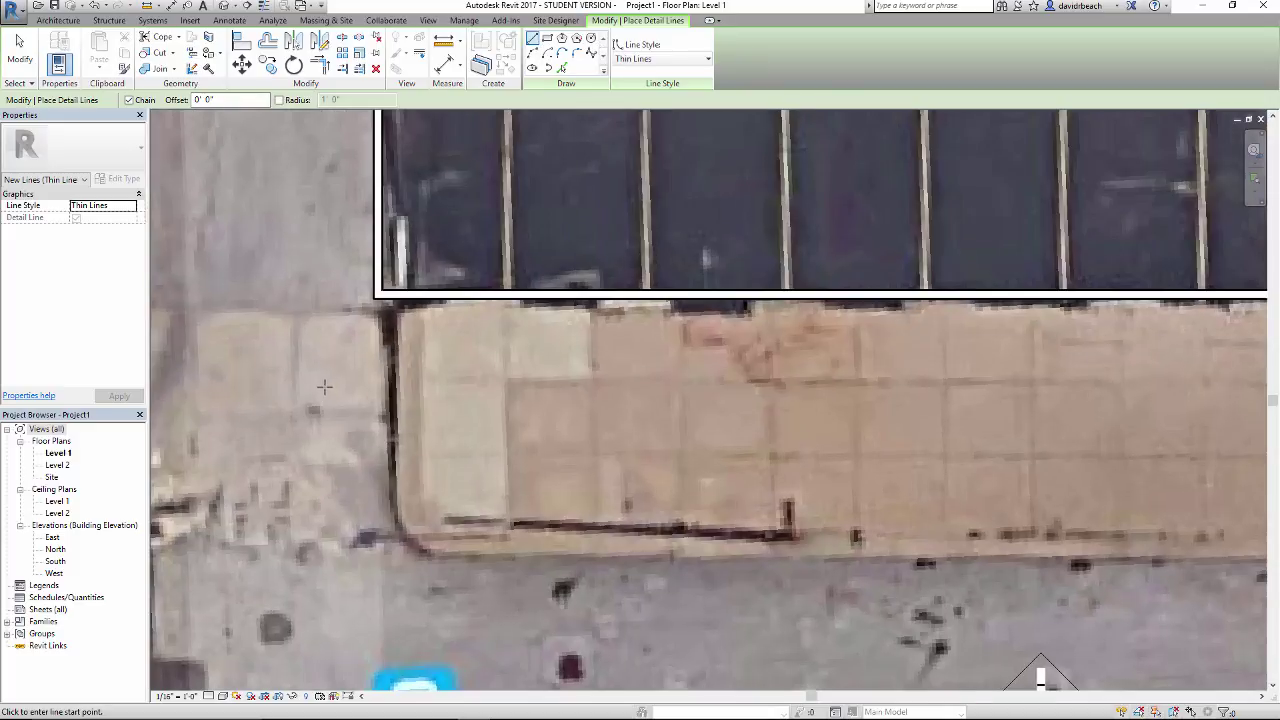
click(378, 300)
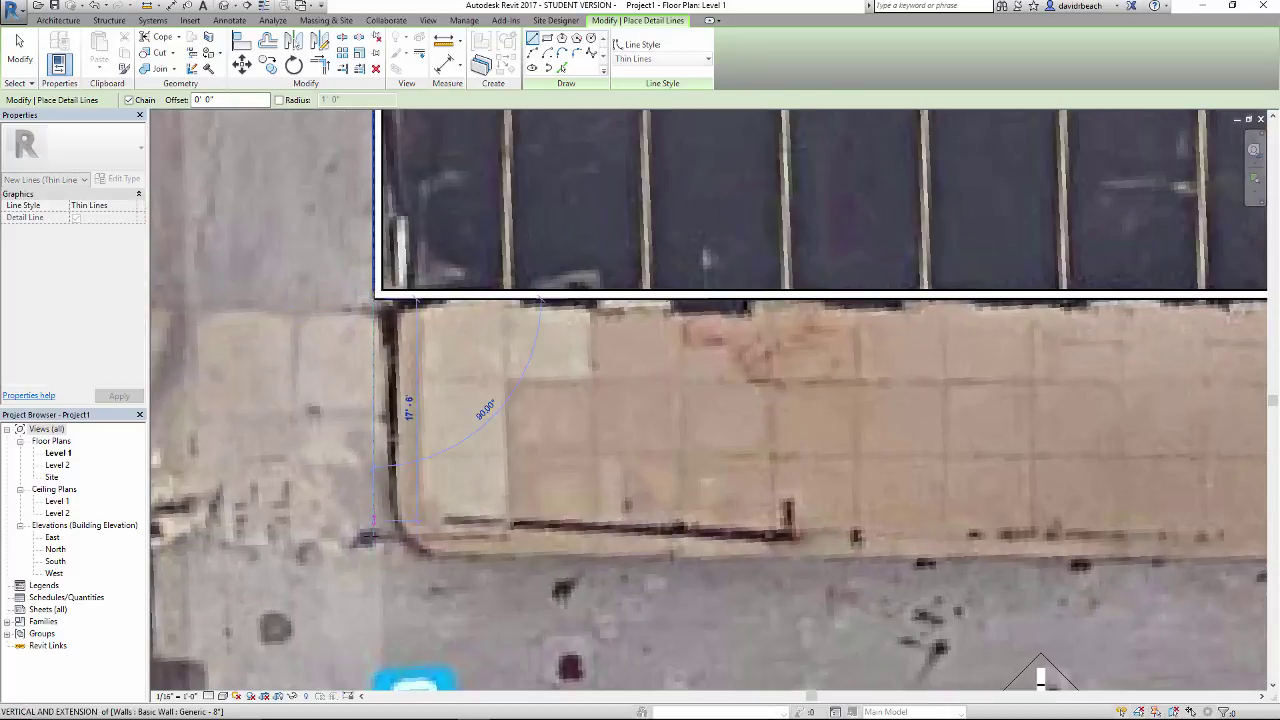
click(372, 556)
scroll(1050, 620, down, 2)
middle_drag(1050, 620, 468, 569)
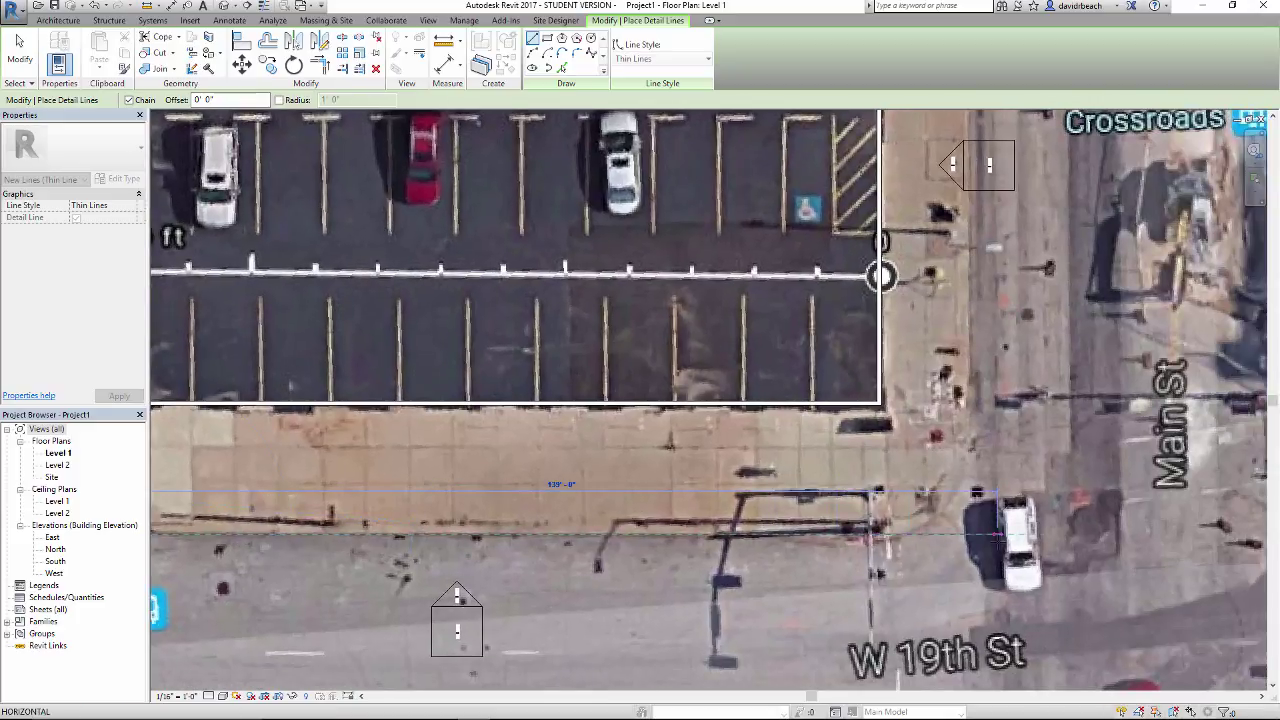
click(998, 534)
key(Escape)
middle_drag(976, 120, 919, 248)
key(Escape)
key(Escape)
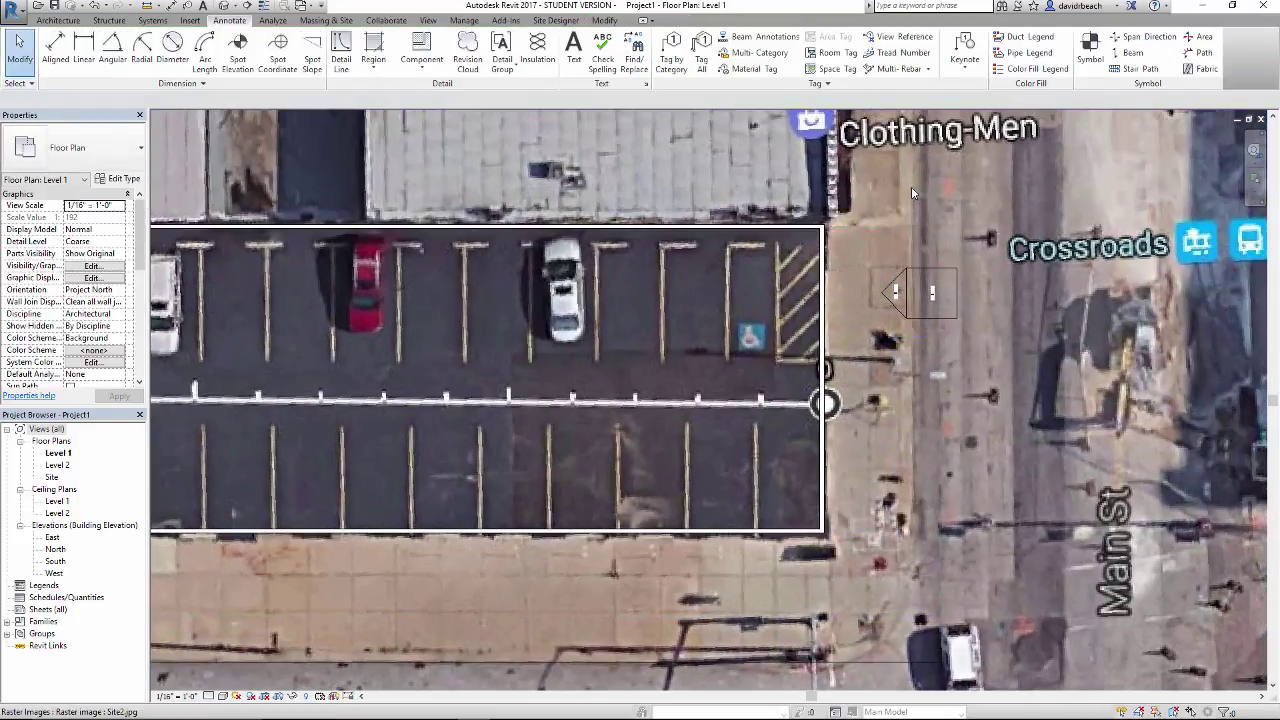
- Draw a vertical thin detail line along the Main St curb, running from beside the lot's north edge south past the W 19th St curb line
click(341, 52)
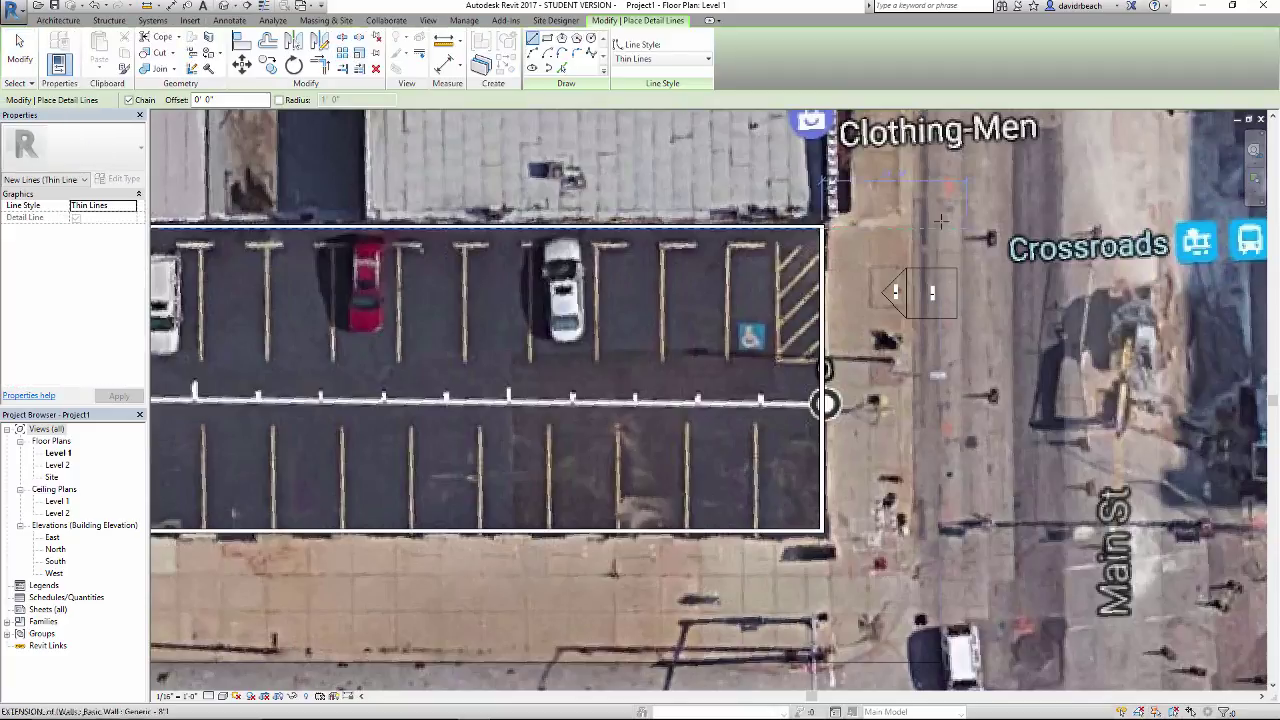
scroll(968, 316, down, 2)
middle_drag(968, 316, 968, 230)
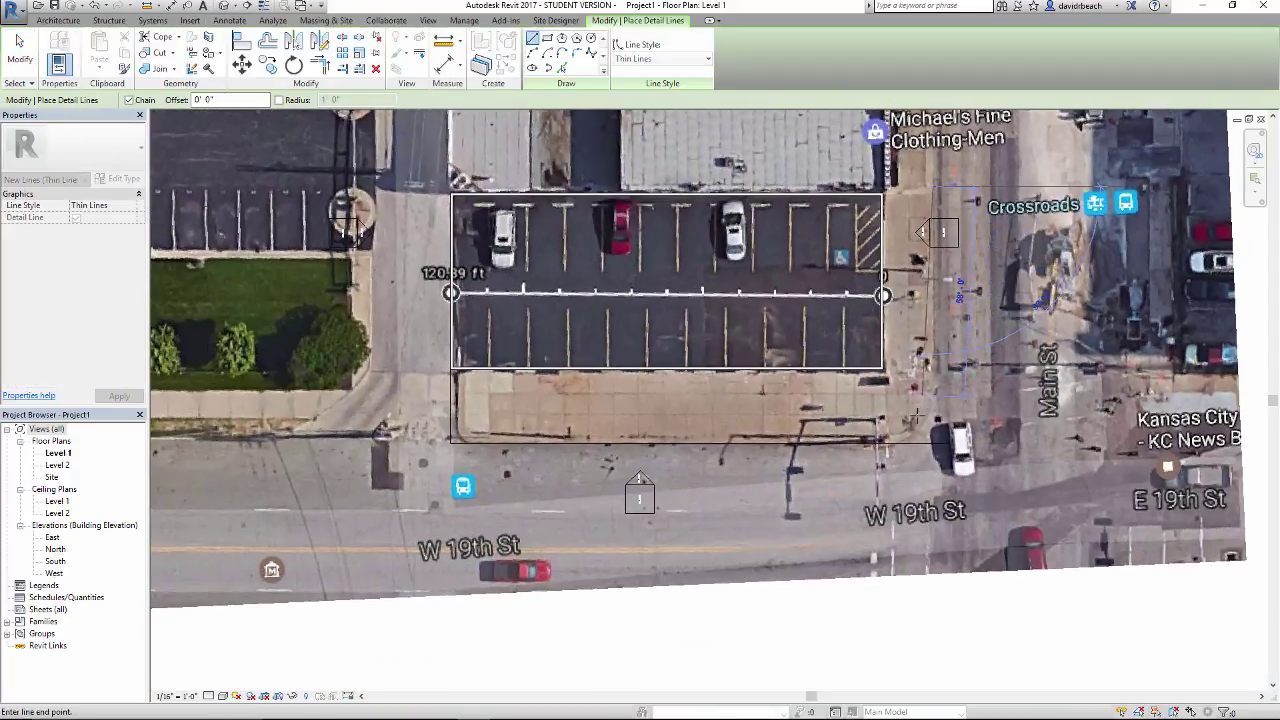
key(Escape)
scroll(785, 450, down, 2)
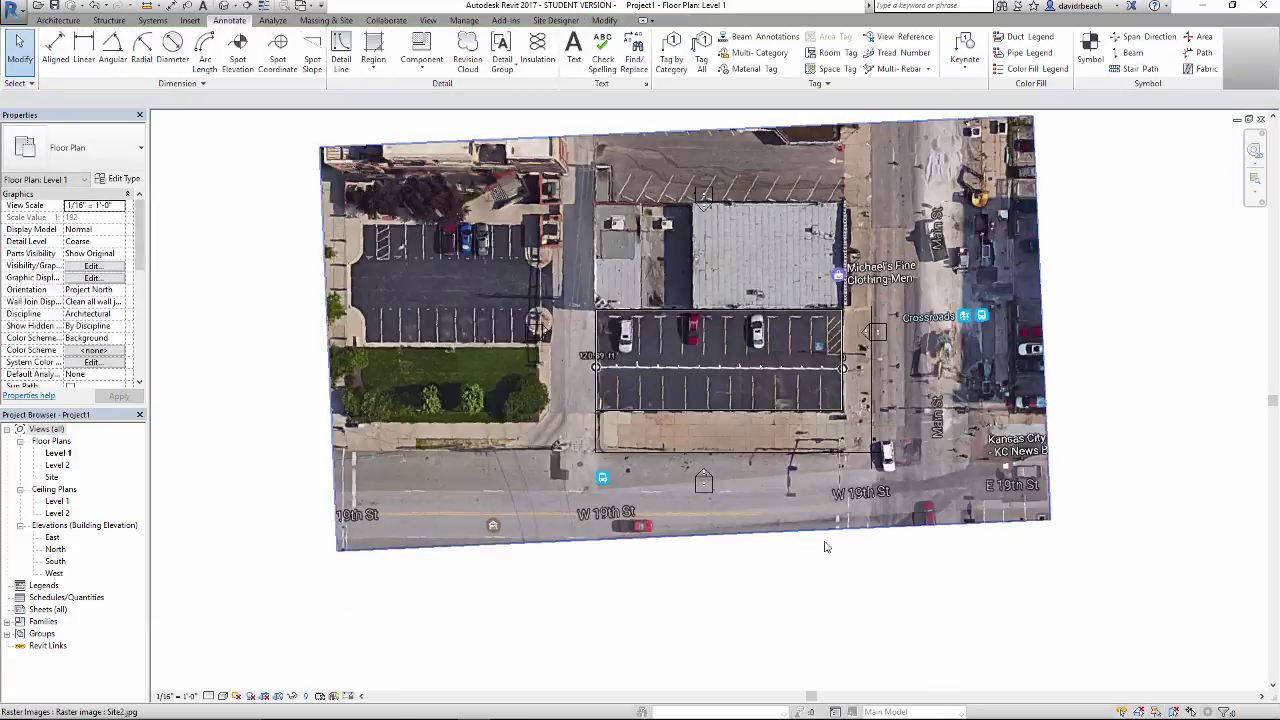
- Round the southwest curb corner with a fillet arc between the west and south detail lines, matching the curb in the site image
scroll(558, 444, up, 5)
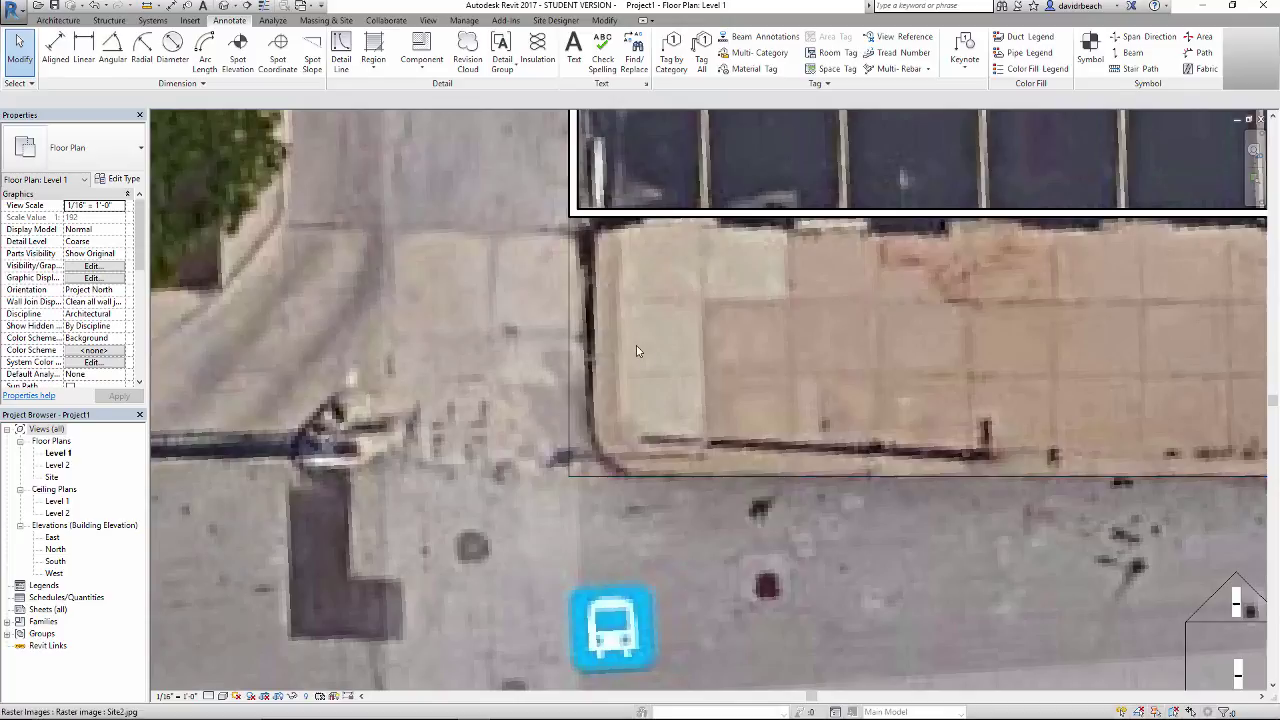
middle_drag(637, 351, 595, 368)
click(341, 52)
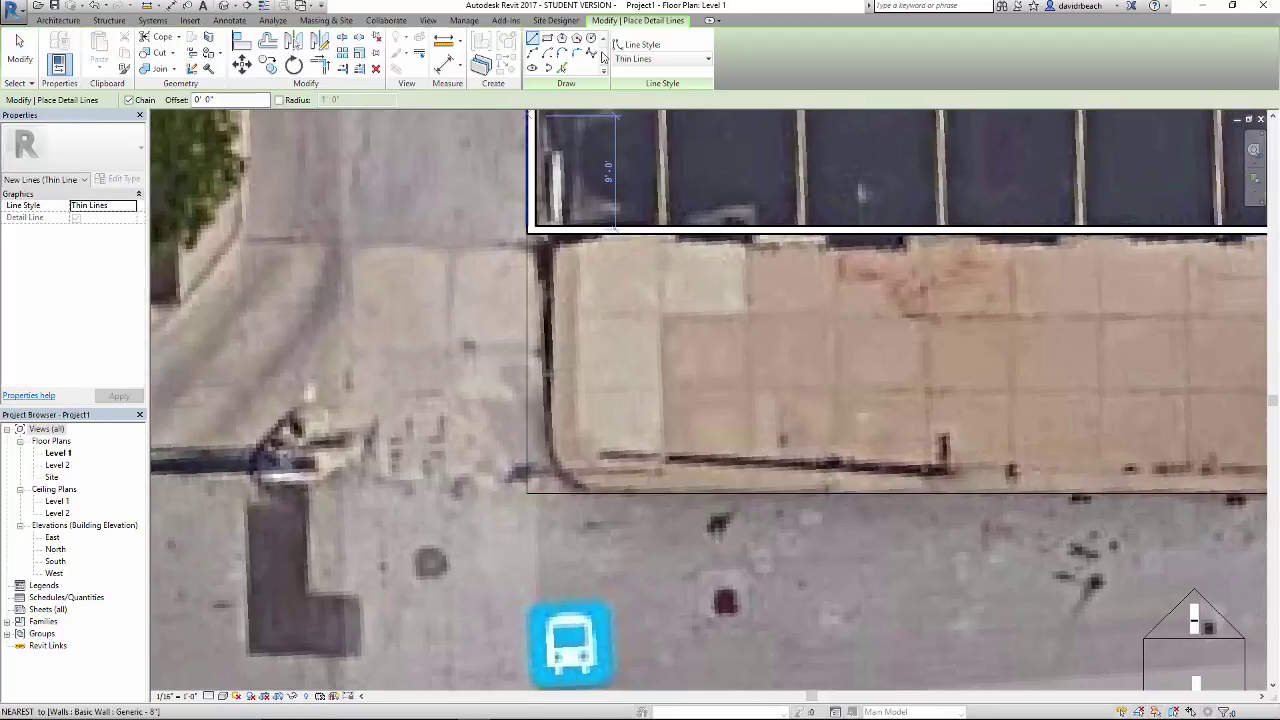
click(577, 54)
click(556, 390)
click(612, 478)
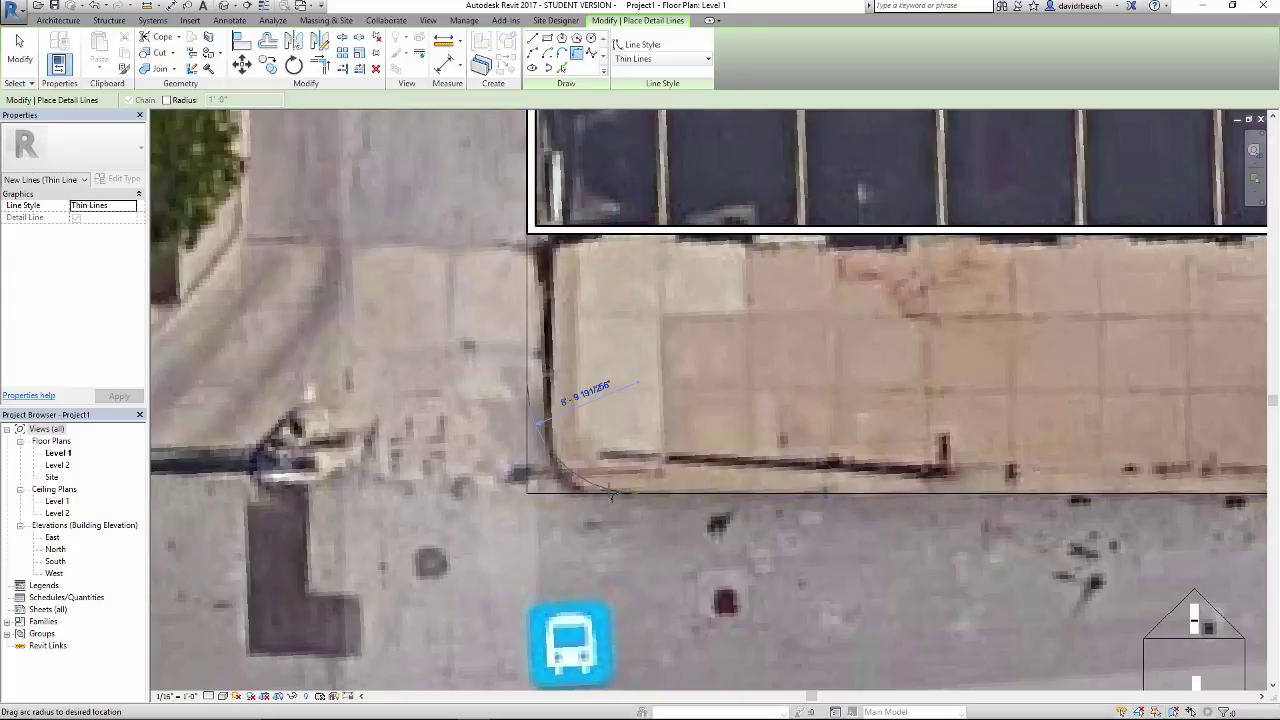
click(560, 487)
- Round the southeast curb corner at Main St and W 19th St with a fillet arc of about 13' radius
scroll(565, 485, down, 5)
middle_drag(1150, 469, 788, 455)
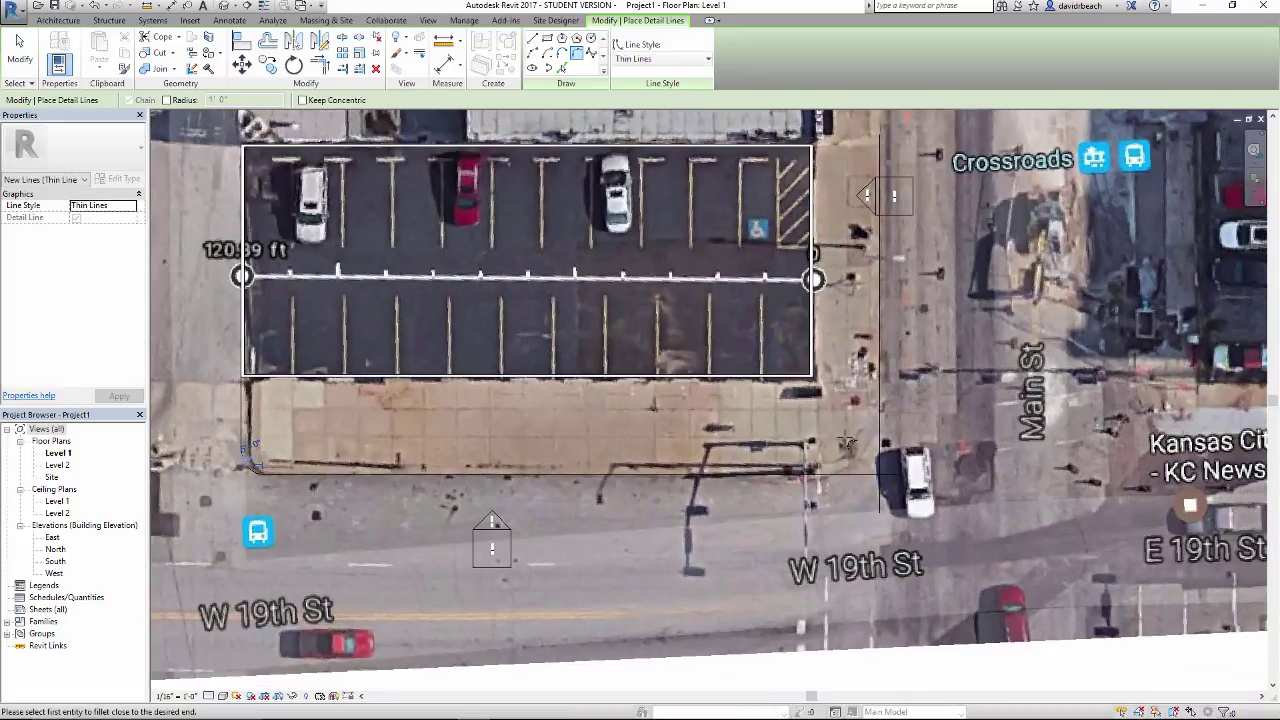
click(789, 471)
click(882, 398)
scroll(862, 440, up, 1)
scroll(860, 449, up, 2)
click(792, 475)
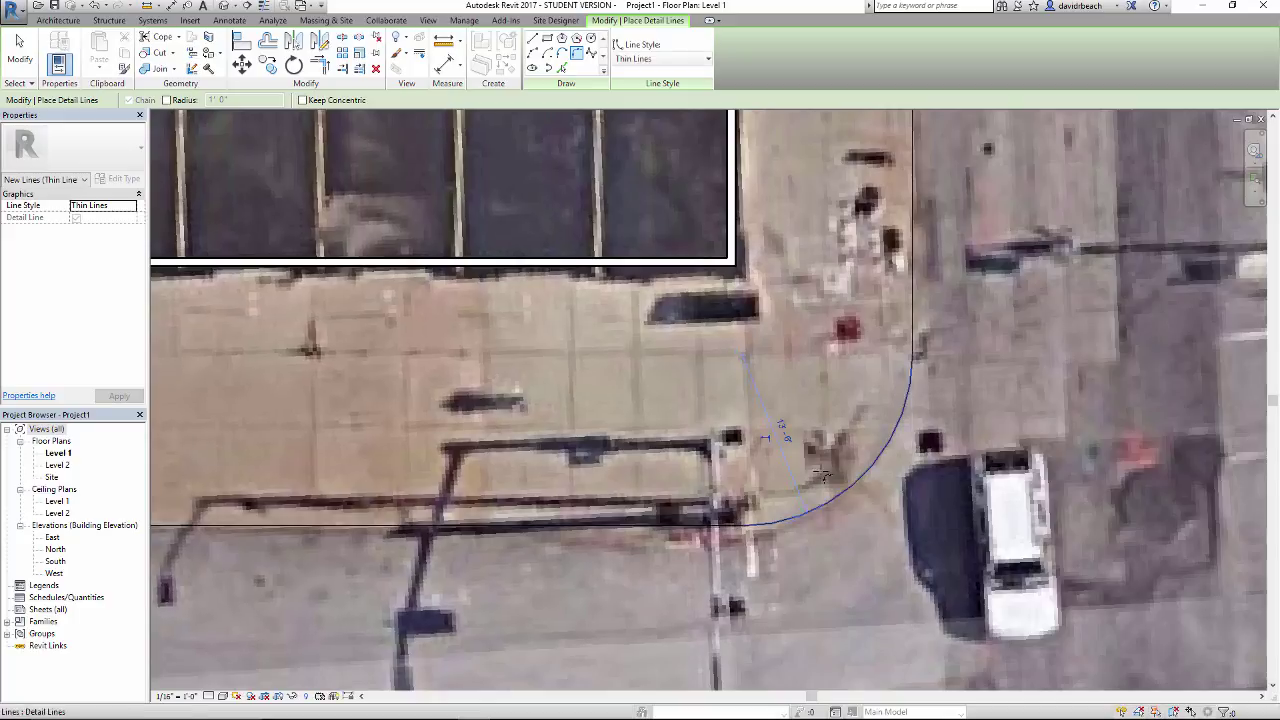
scroll(676, 406, down, 5)
key(Escape)
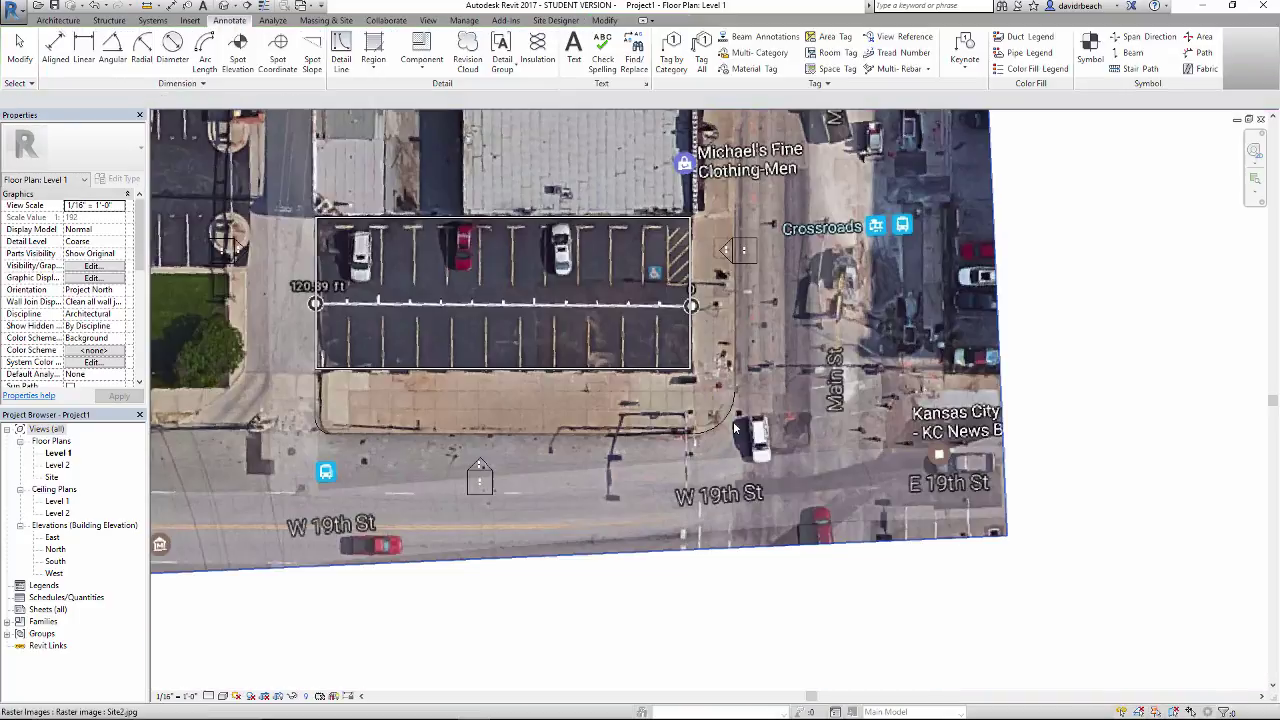
middle_drag(680, 457, 734, 452)
middle_drag(876, 607, 903, 603)
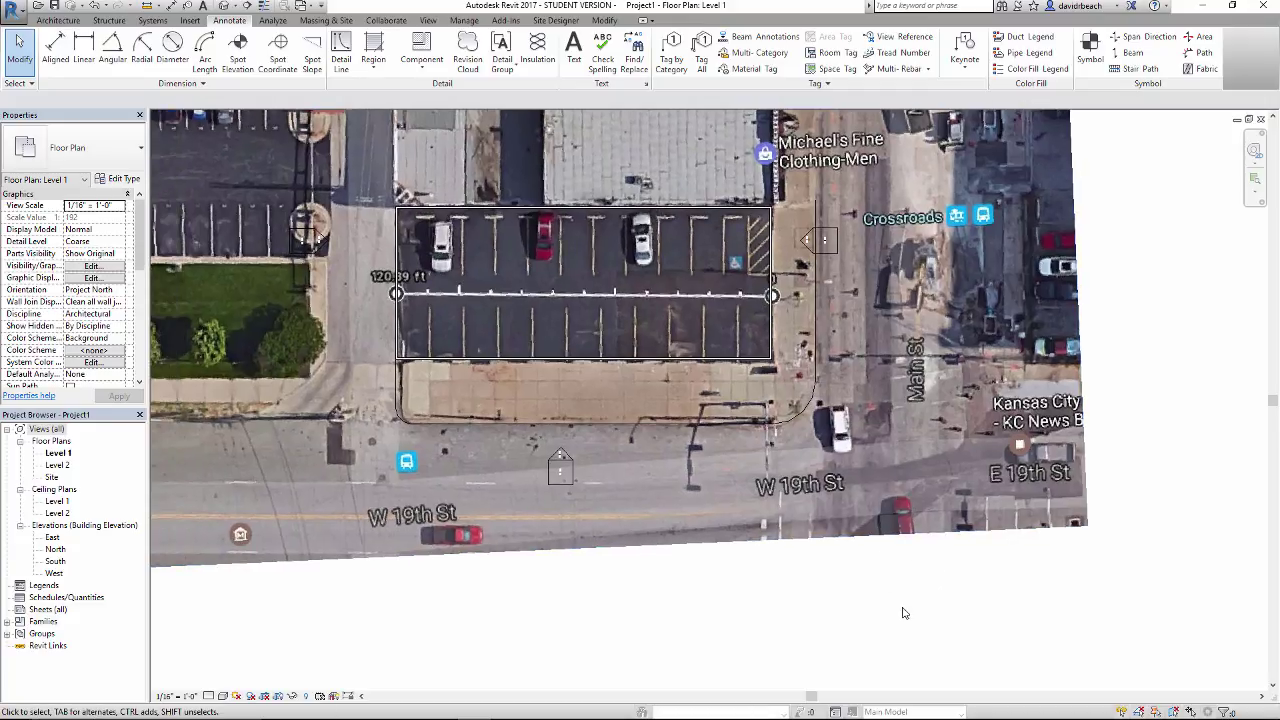
- Hide the Site2.jpg raster image element in the Level 1 floor plan view
scroll(911, 517, down, 2)
mouse_move(911, 517)
middle_down()
mouse_move(902, 511)
mouse_move(912, 526)
middle_up()
click(858, 533)
right_click(858, 531)
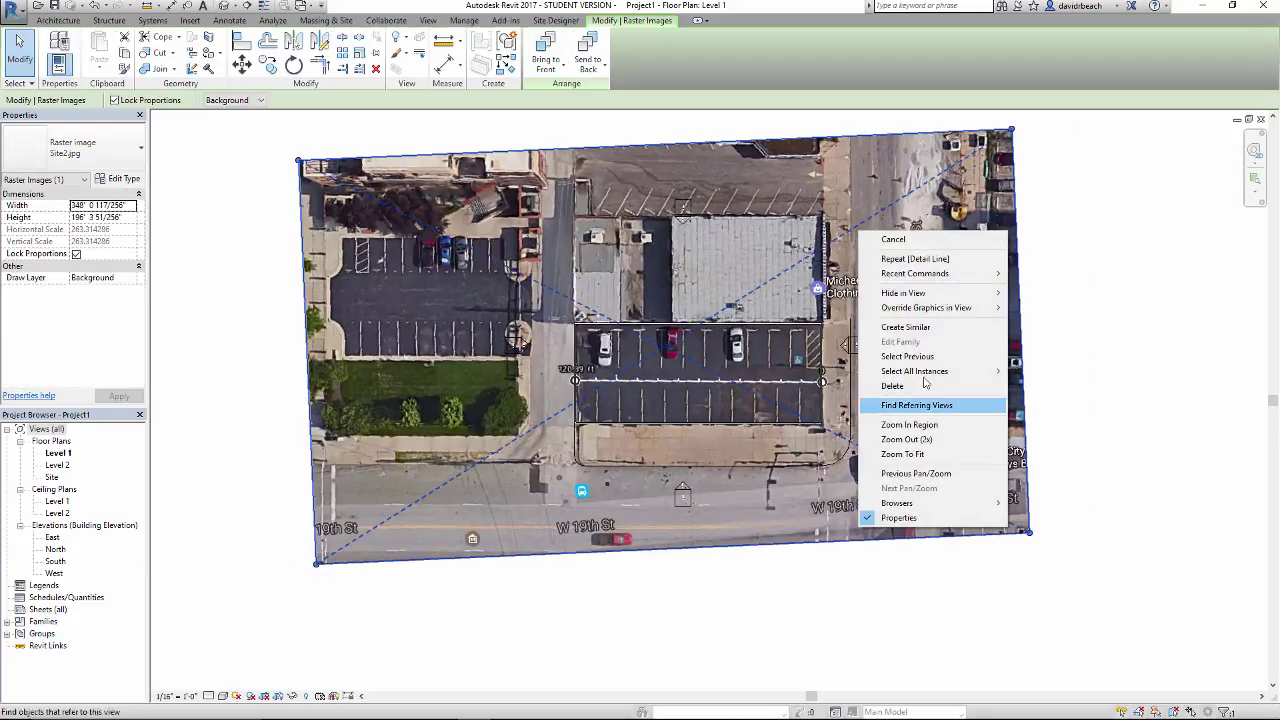
mouse_move(940, 297)
click(1034, 296)
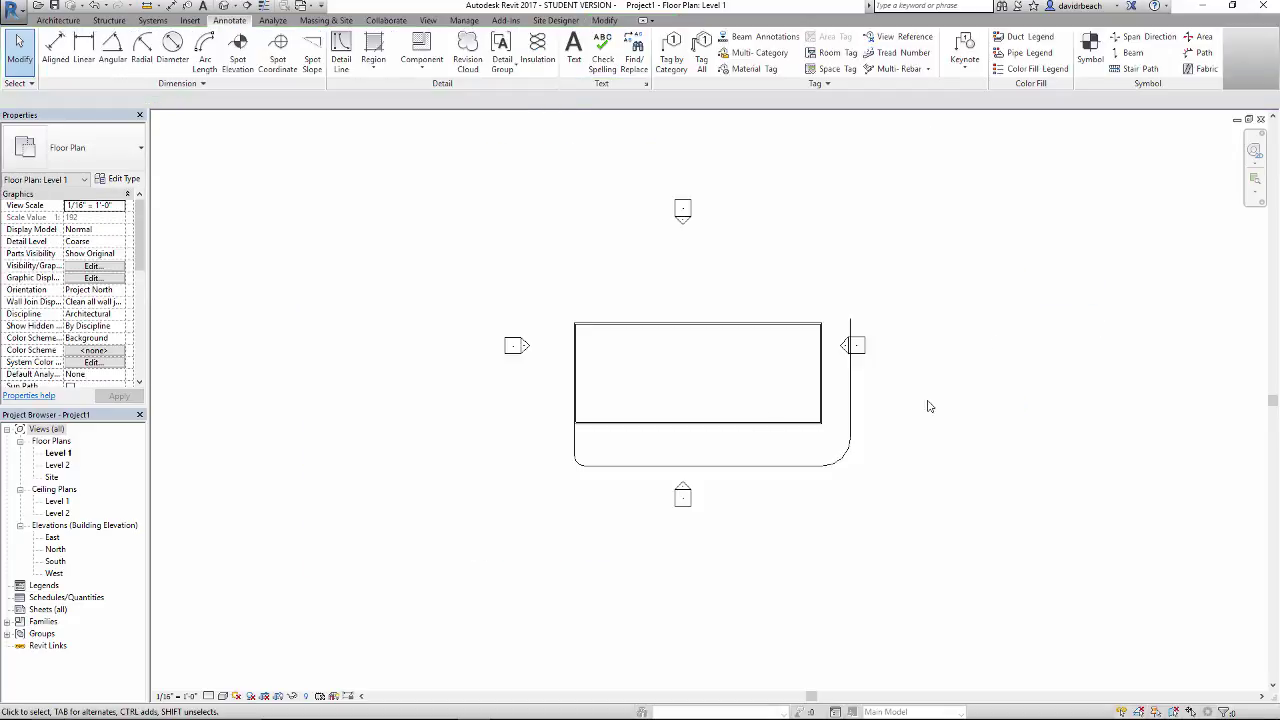
- Move the east building elevation marker further east of the Main St curb line and pull its view line out to the marker
scroll(740, 412, up, 5)
scroll(510, 372, down, 1)
drag(1004, 297, 1103, 291)
click(1108, 376)
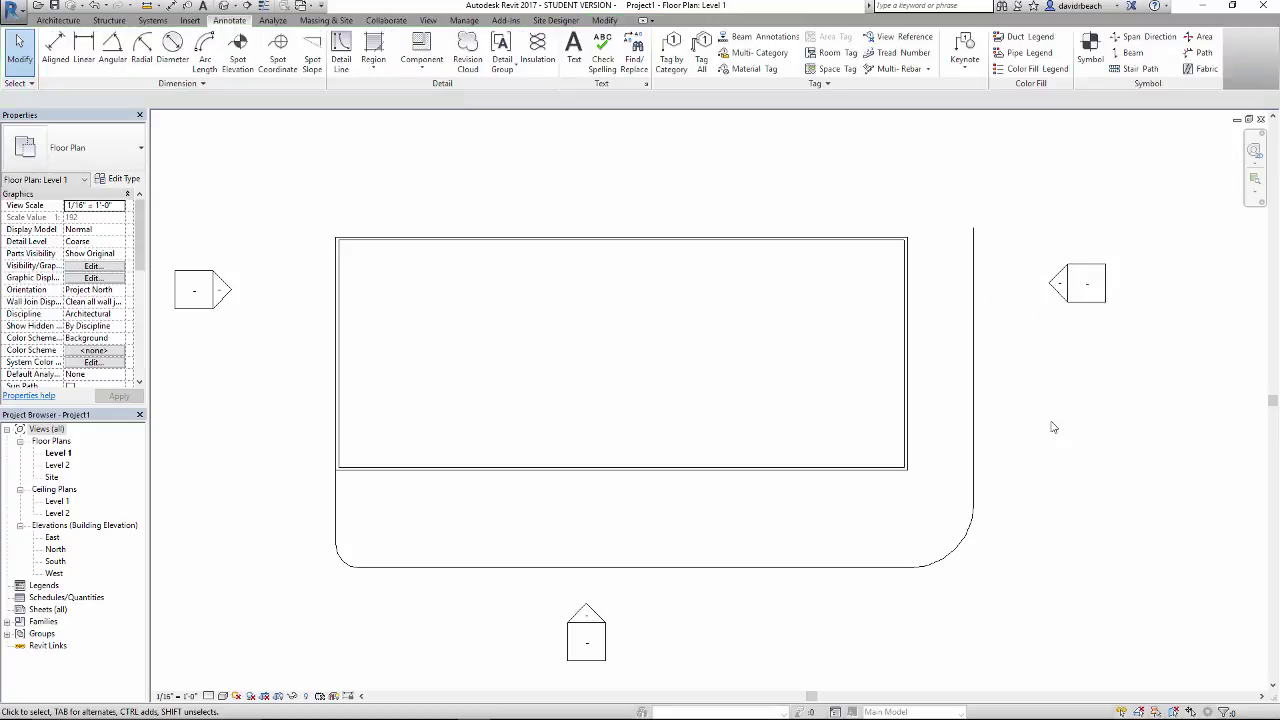
scroll(1045, 428, down, 1)
middle_drag(1046, 427, 1065, 417)
click(1075, 309)
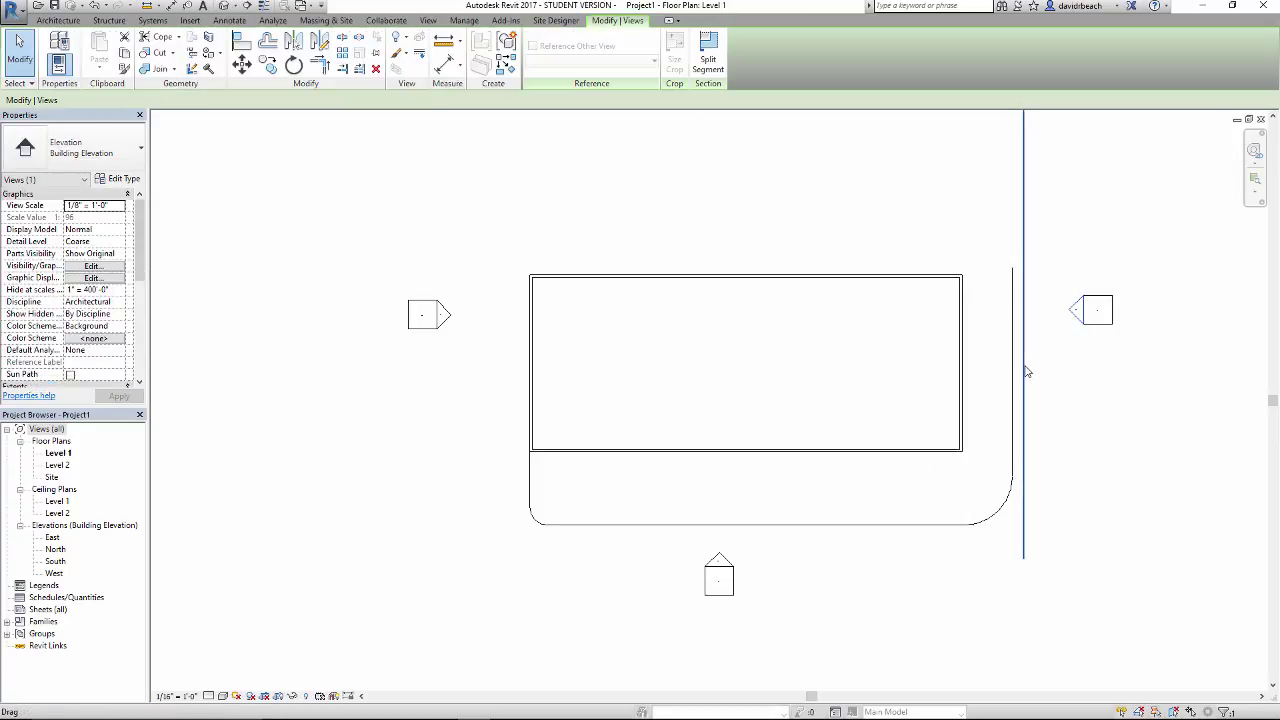
drag(1025, 371, 1080, 369)
click(1043, 386)
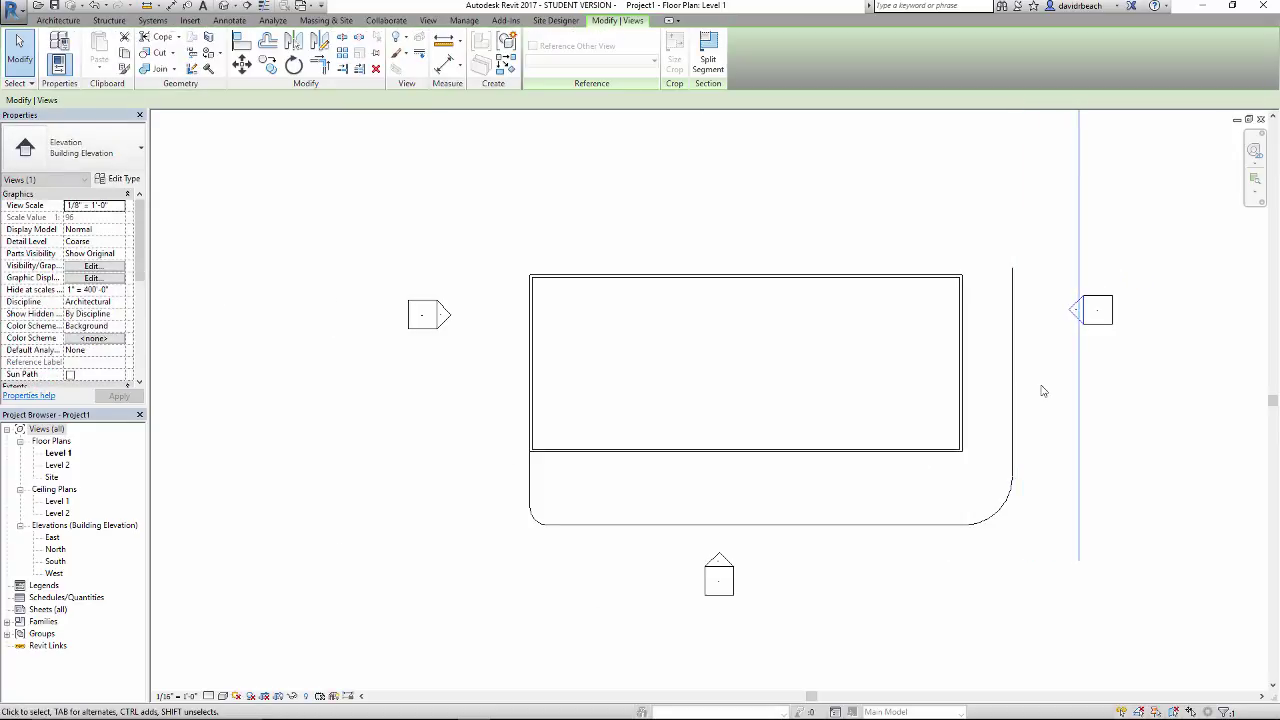
scroll(790, 481, up, 2)
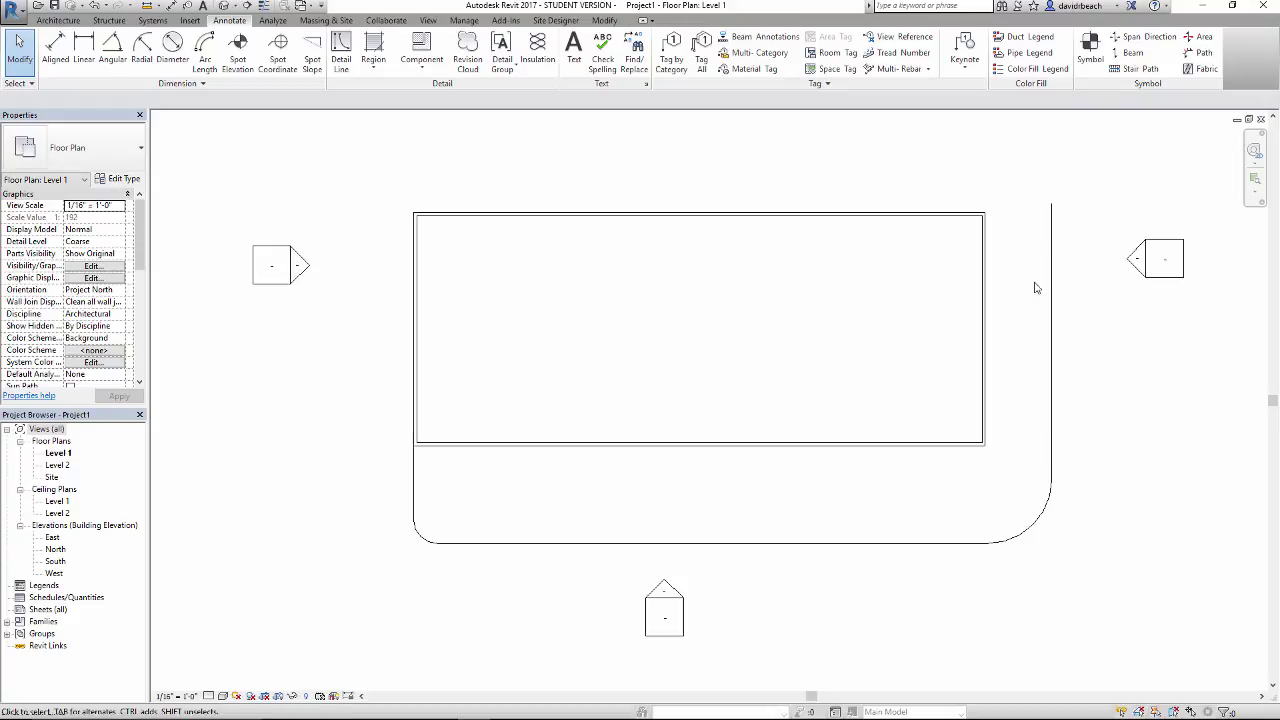
middle_drag(707, 464, 674, 464)
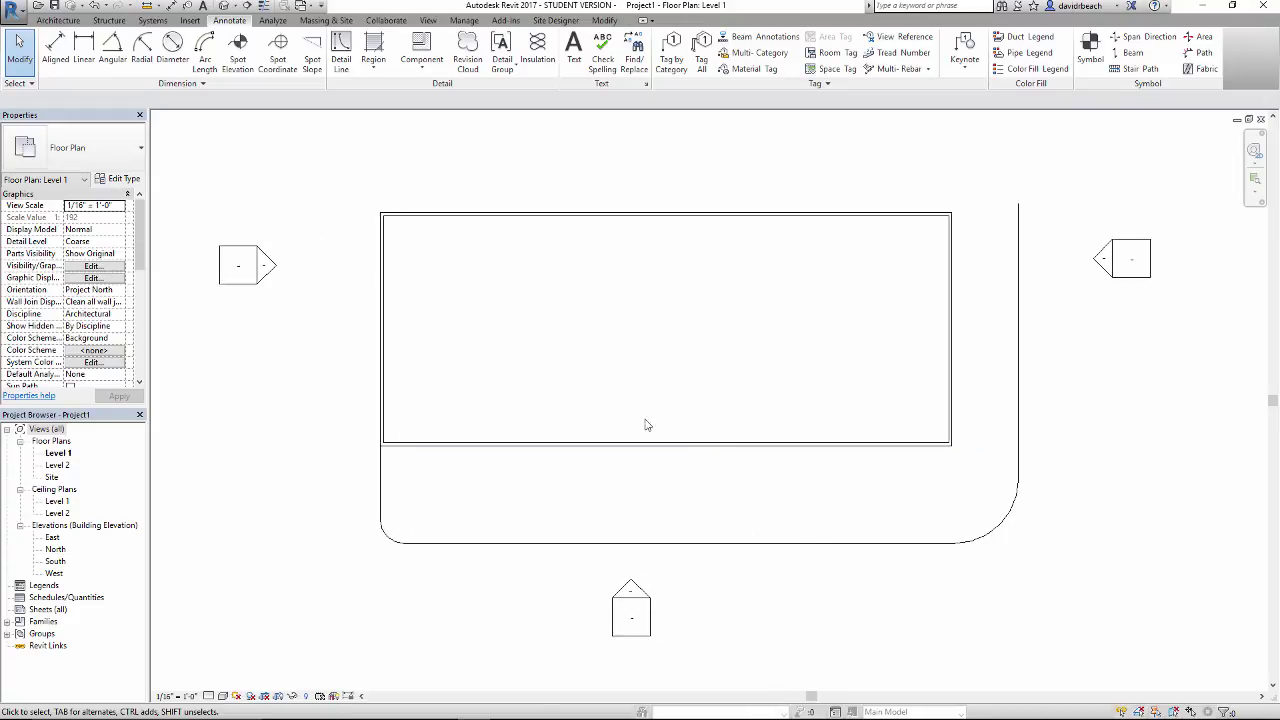
middle_drag(635, 389, 618, 400)
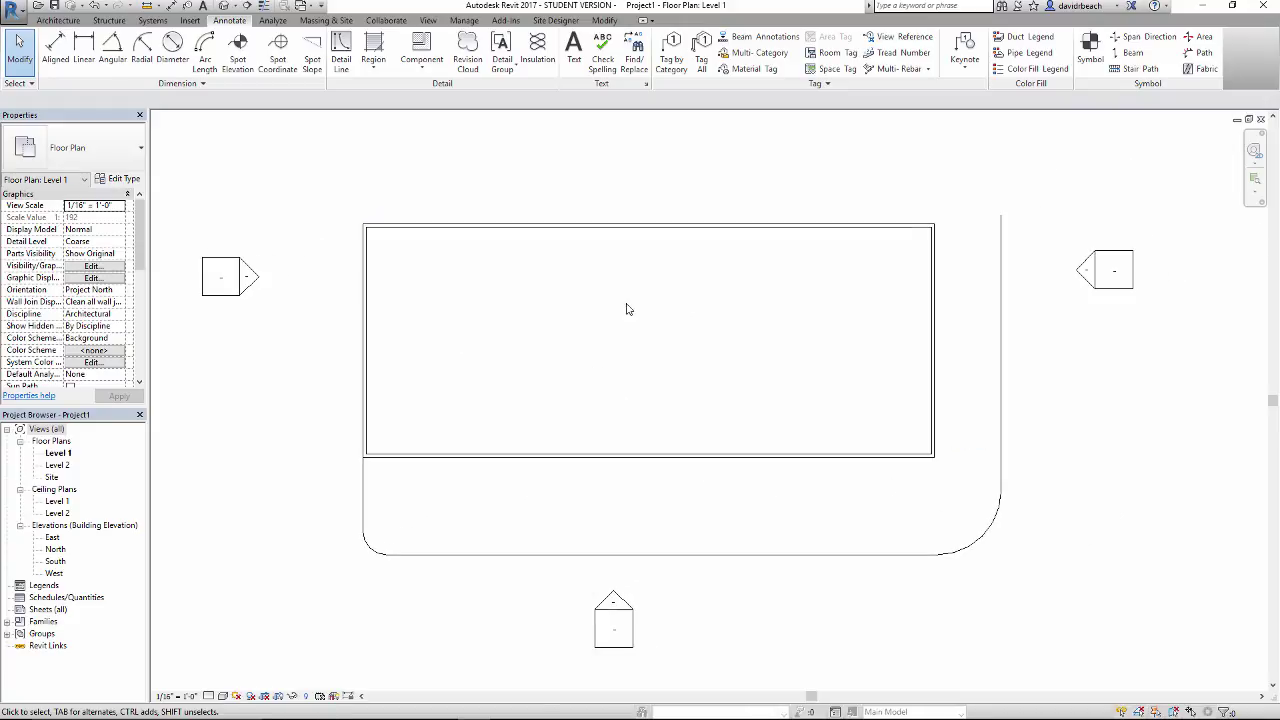
scroll(851, 416, up, 1)
shift+scroll(731, 343, left, 1)
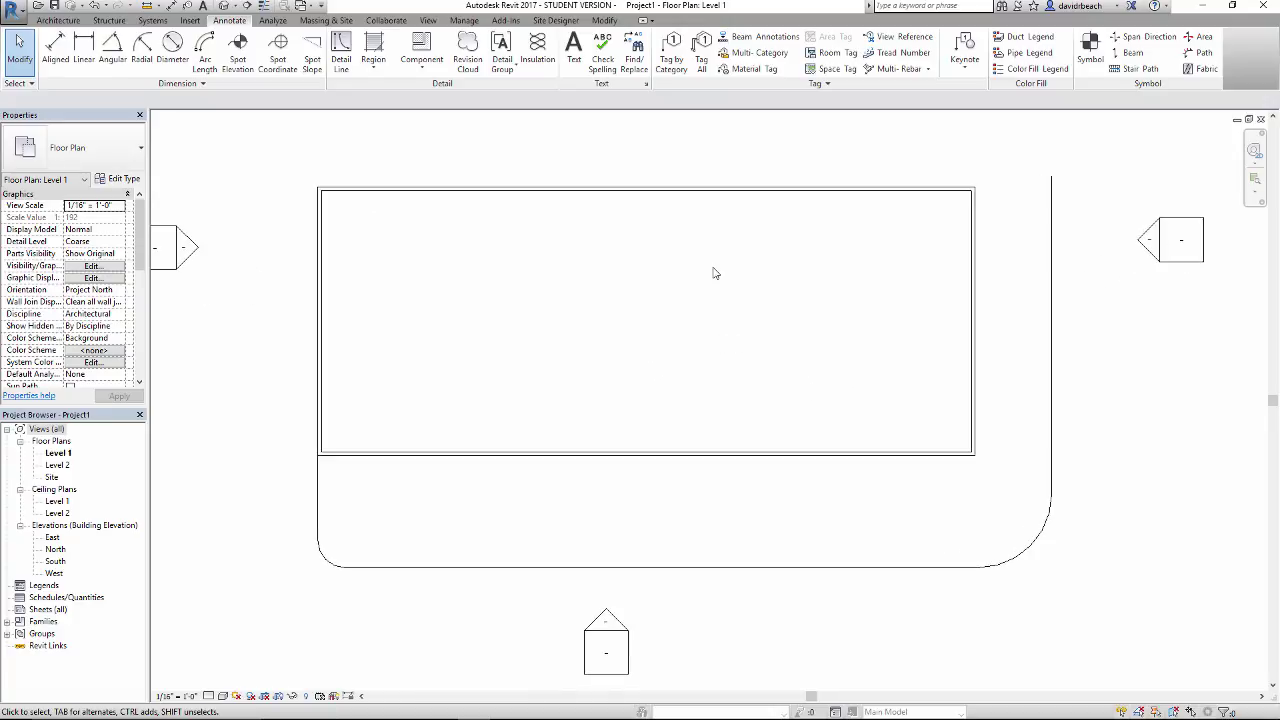
middle_drag(726, 282, 730, 268)
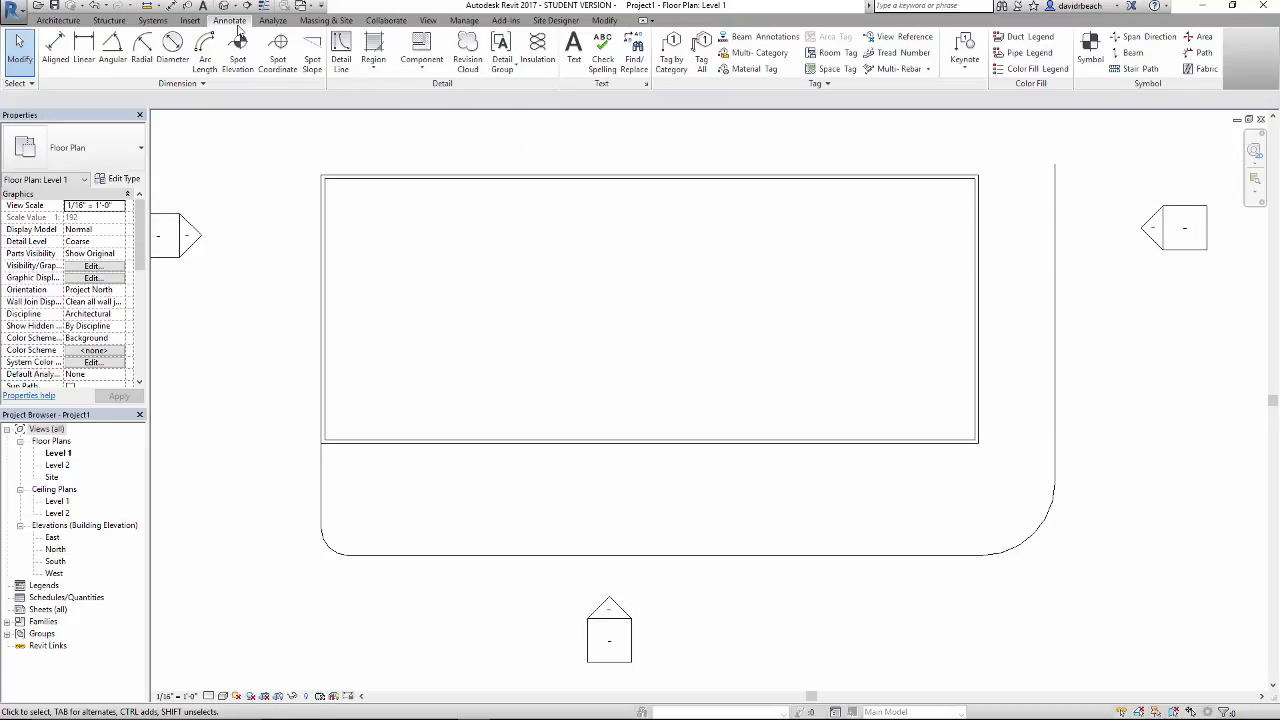
- Place a room with tag on placement at the centre of the walled parking lot
click(55, 21)
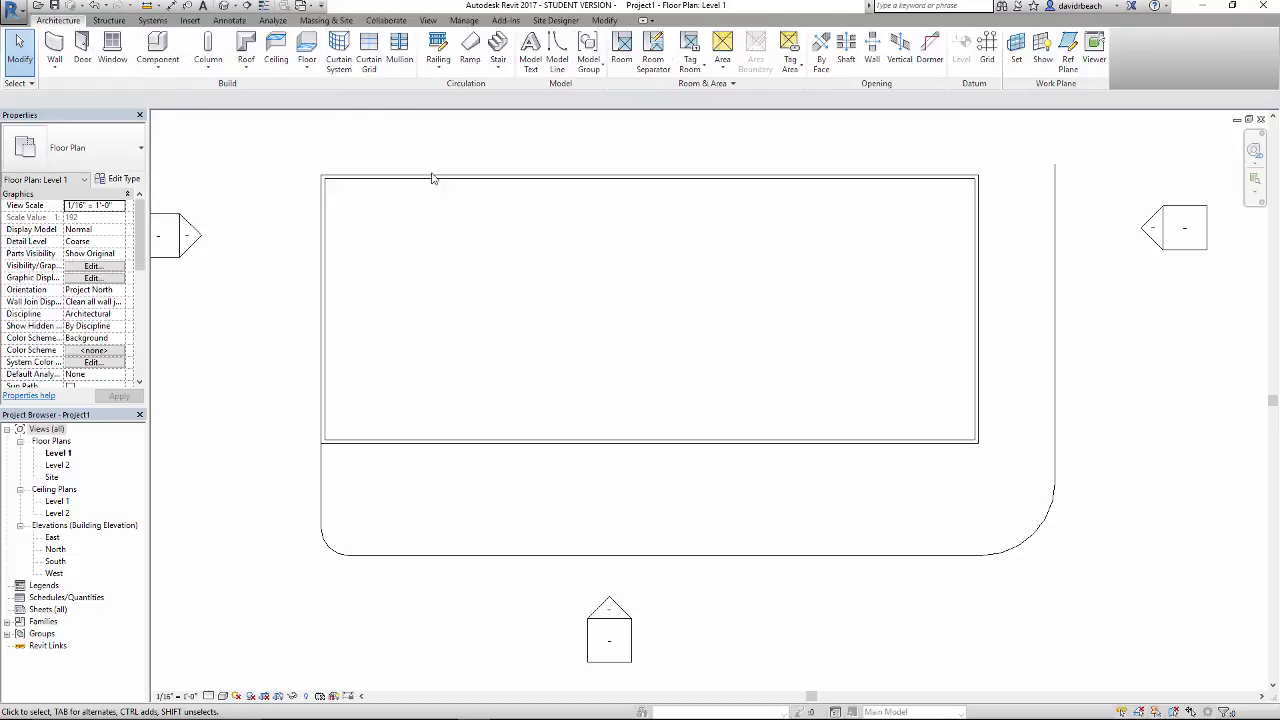
click(621, 50)
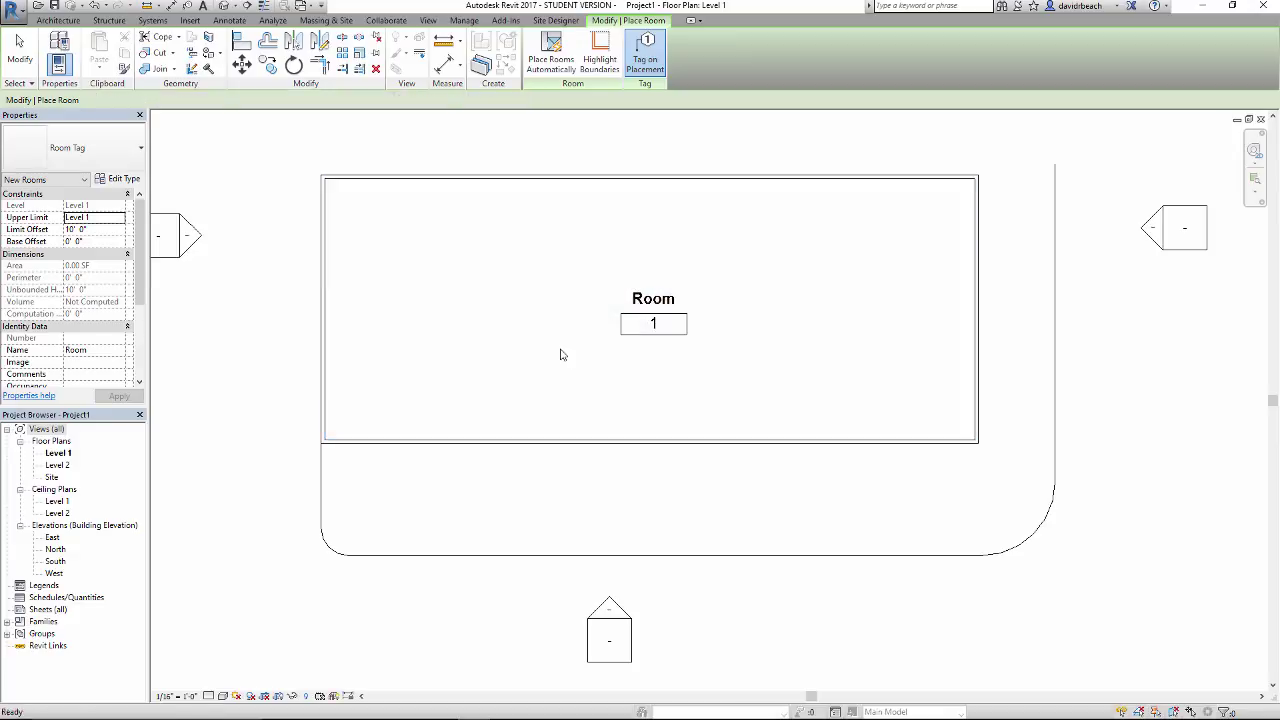
click(655, 314)
key(Escape)
key(Escape)
- Shift the room tag slightly west of the room's centre
scroll(620, 335, up, 2)
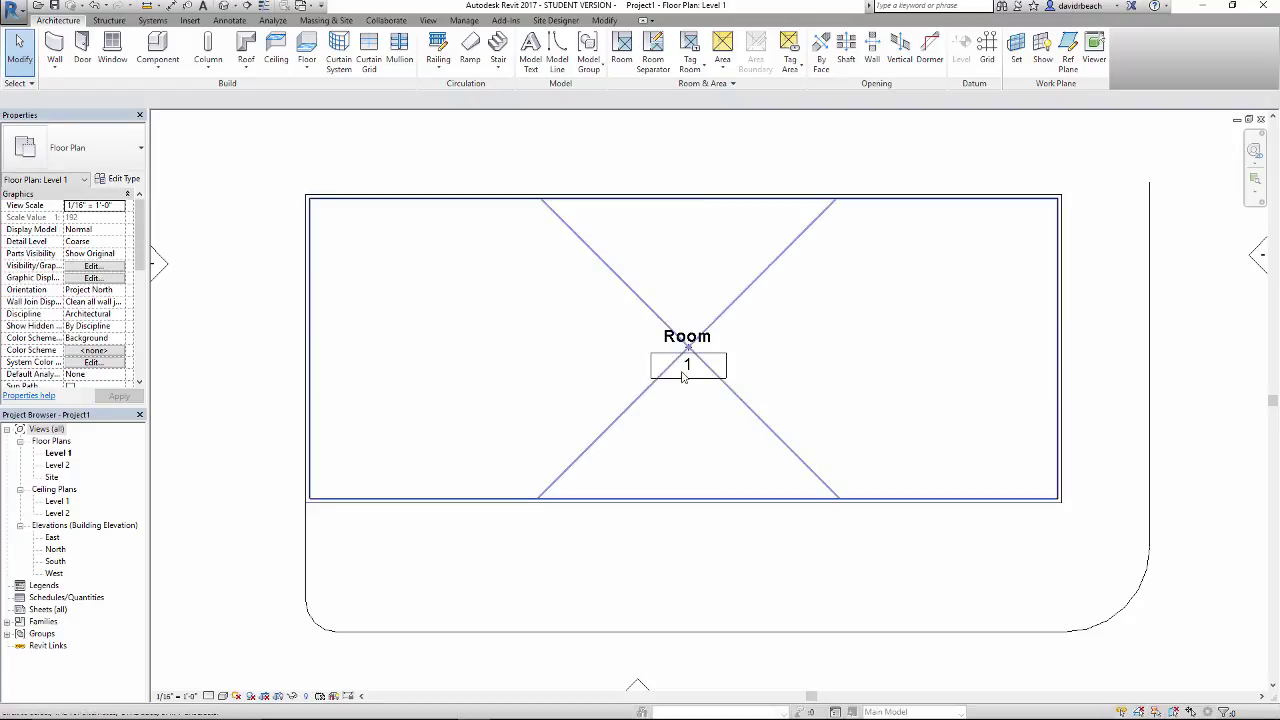
middle_drag(678, 299, 675, 288)
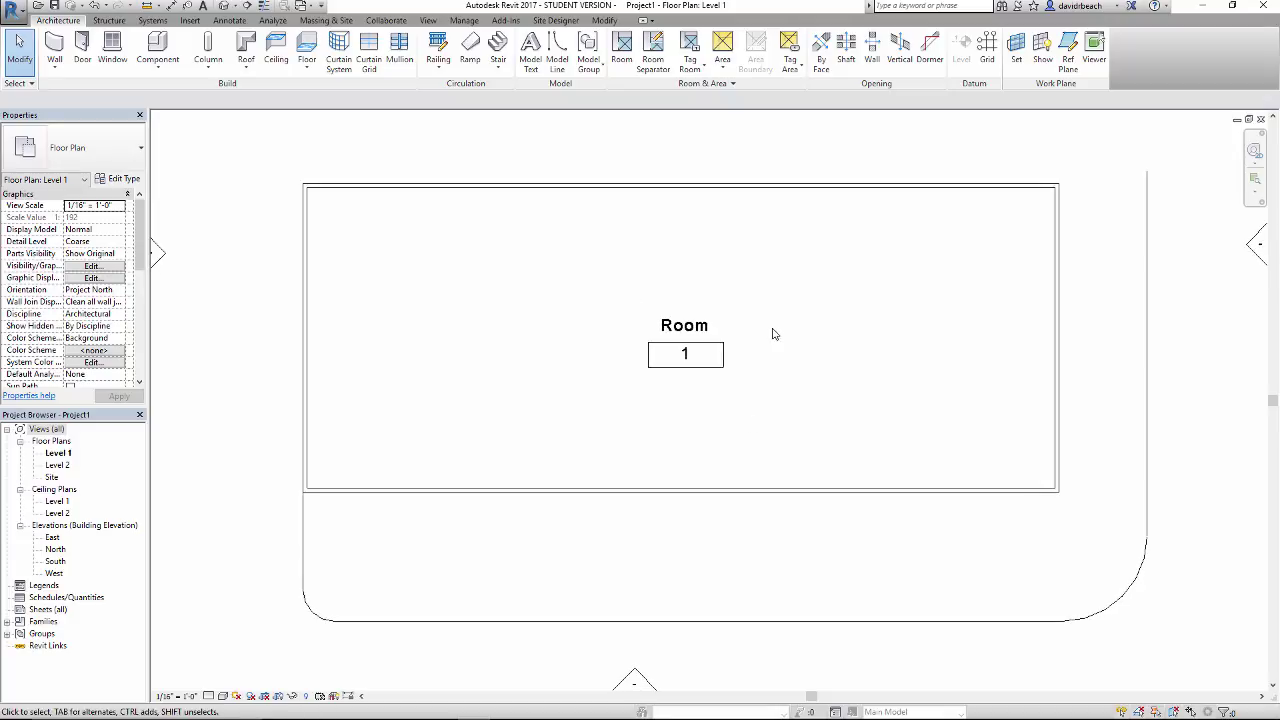
click(685, 356)
drag(686, 378, 646, 374)
key(Escape)
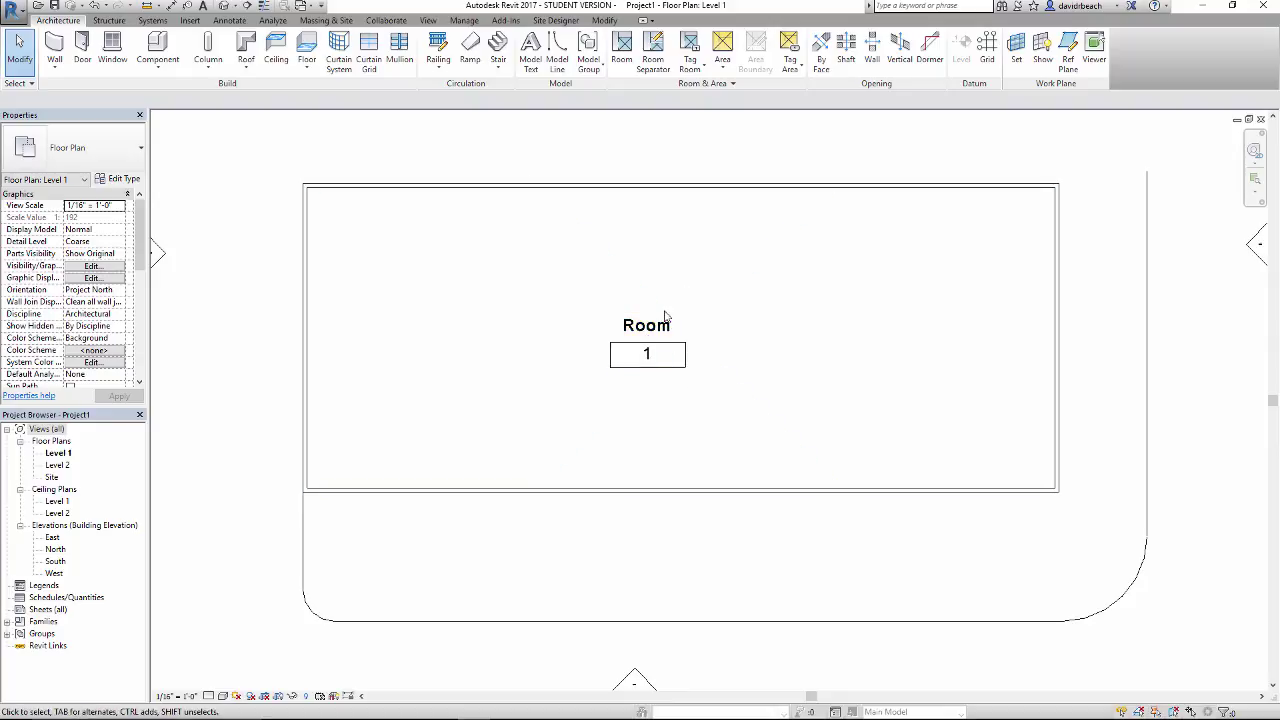
- Open the Room Tag family for editing and delete its 101 room number label
scroll(609, 354, up, 2)
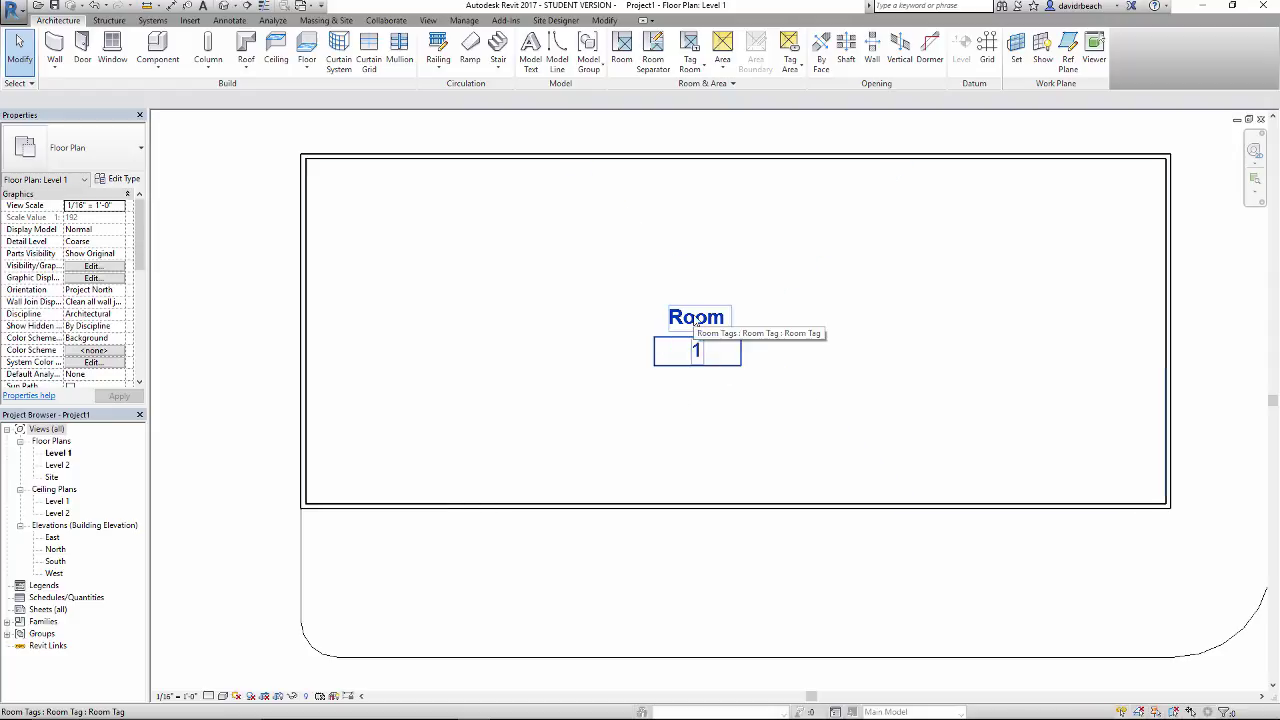
click(674, 368)
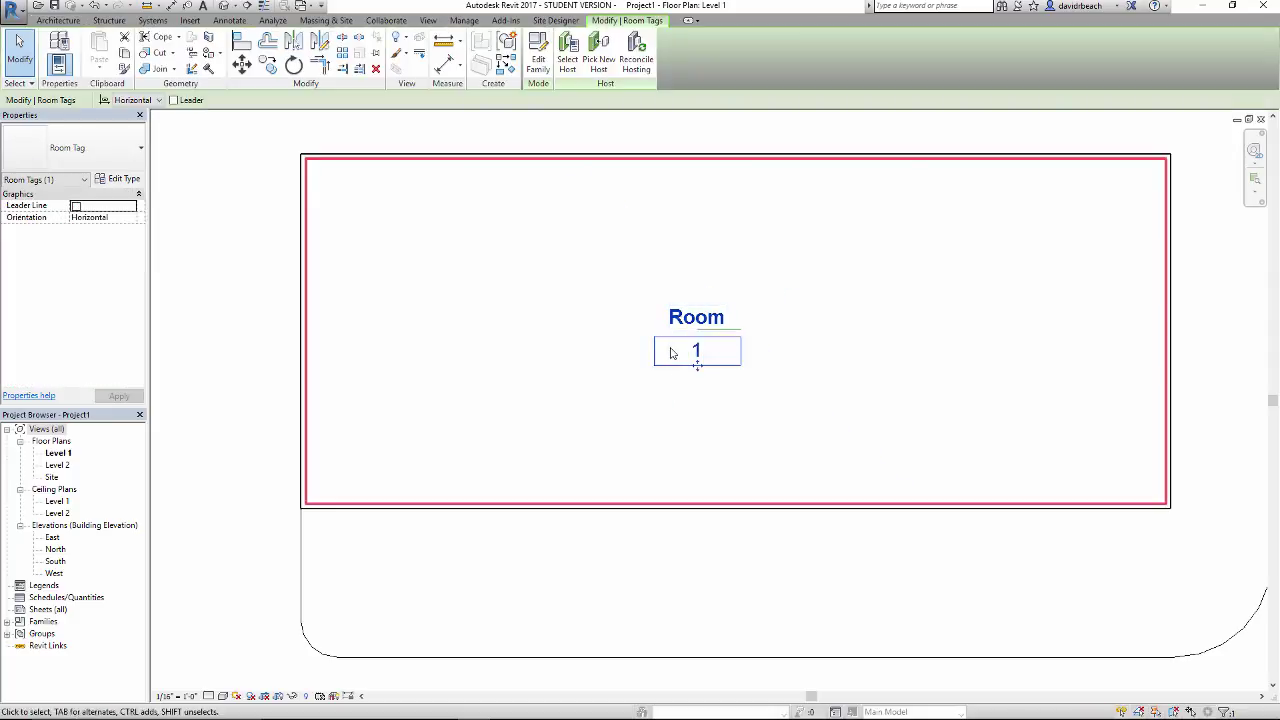
click(538, 52)
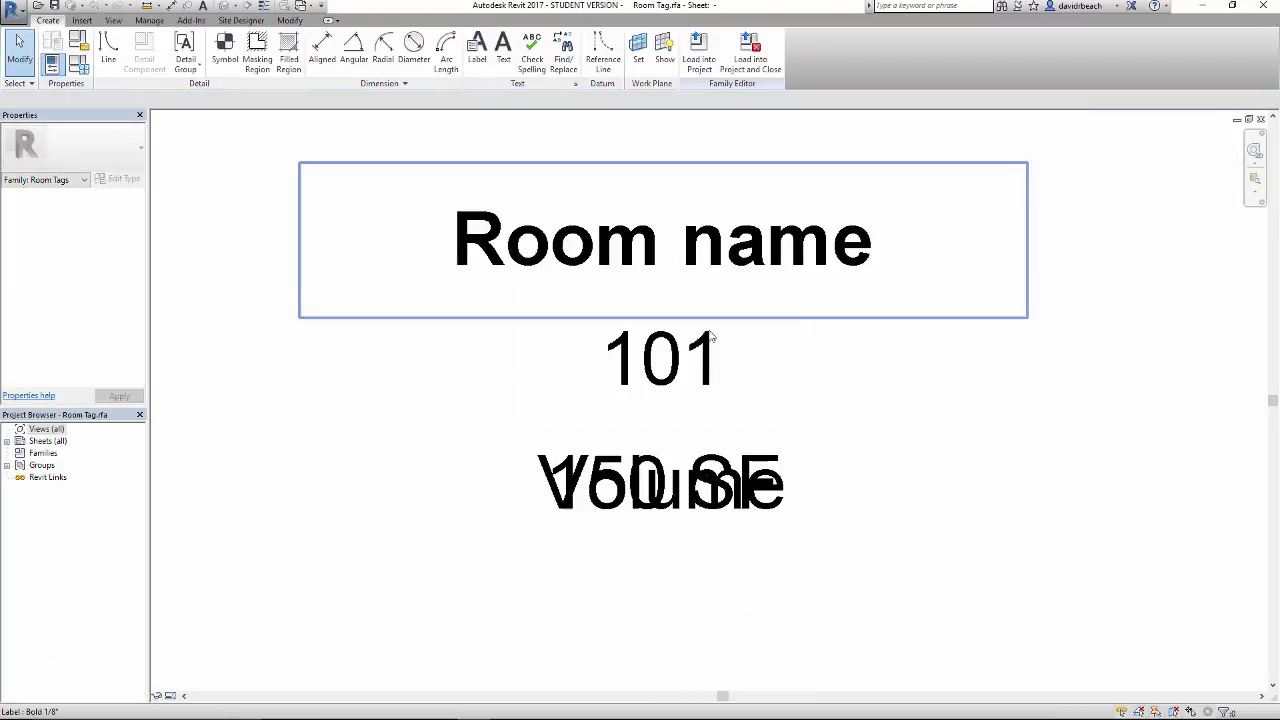
scroll(705, 368, down, 2)
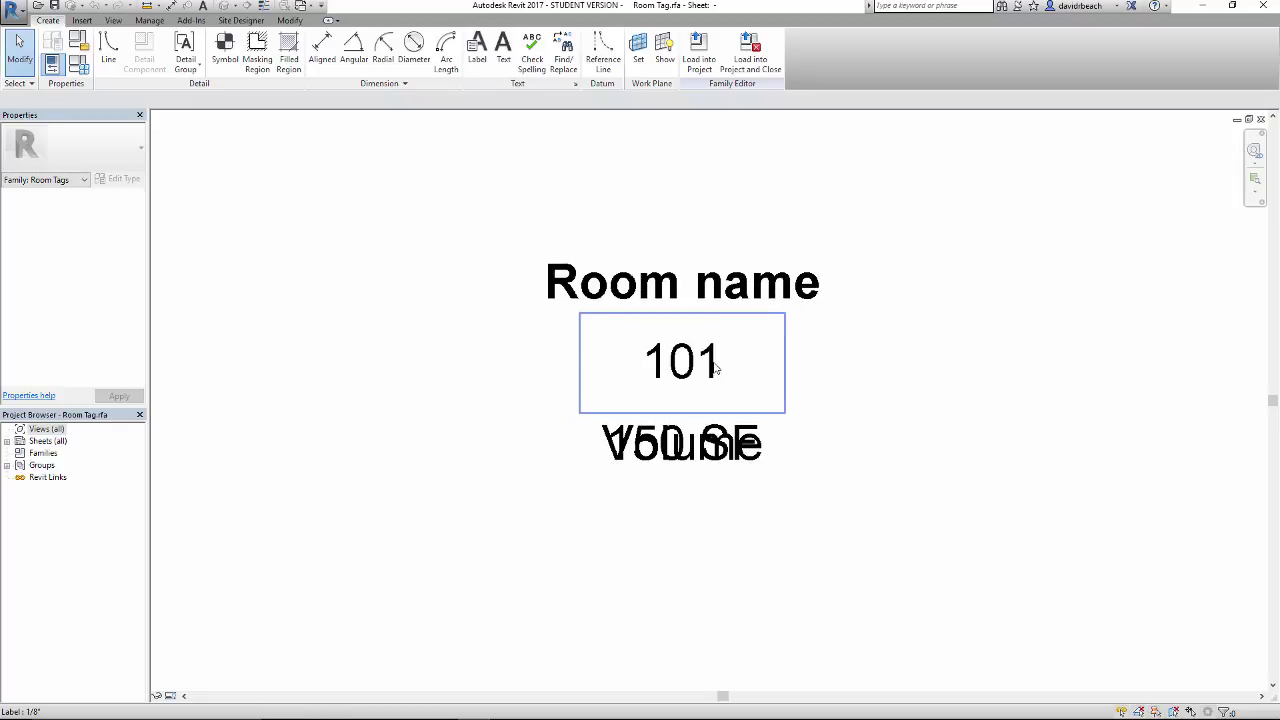
click(704, 364)
middle_drag(410, 362, 431, 375)
key(Delete)
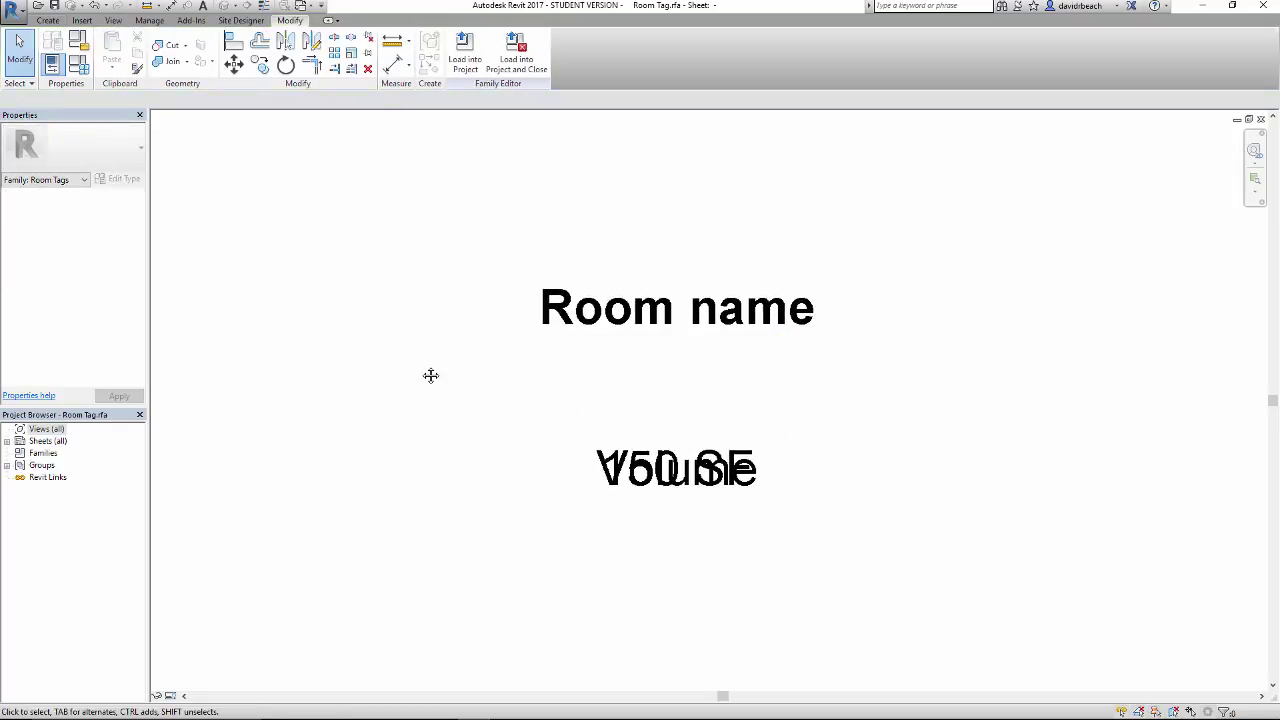
- Nudge the 150 SF area label up off the Volume label to sit directly beneath the Room name label
click(631, 471)
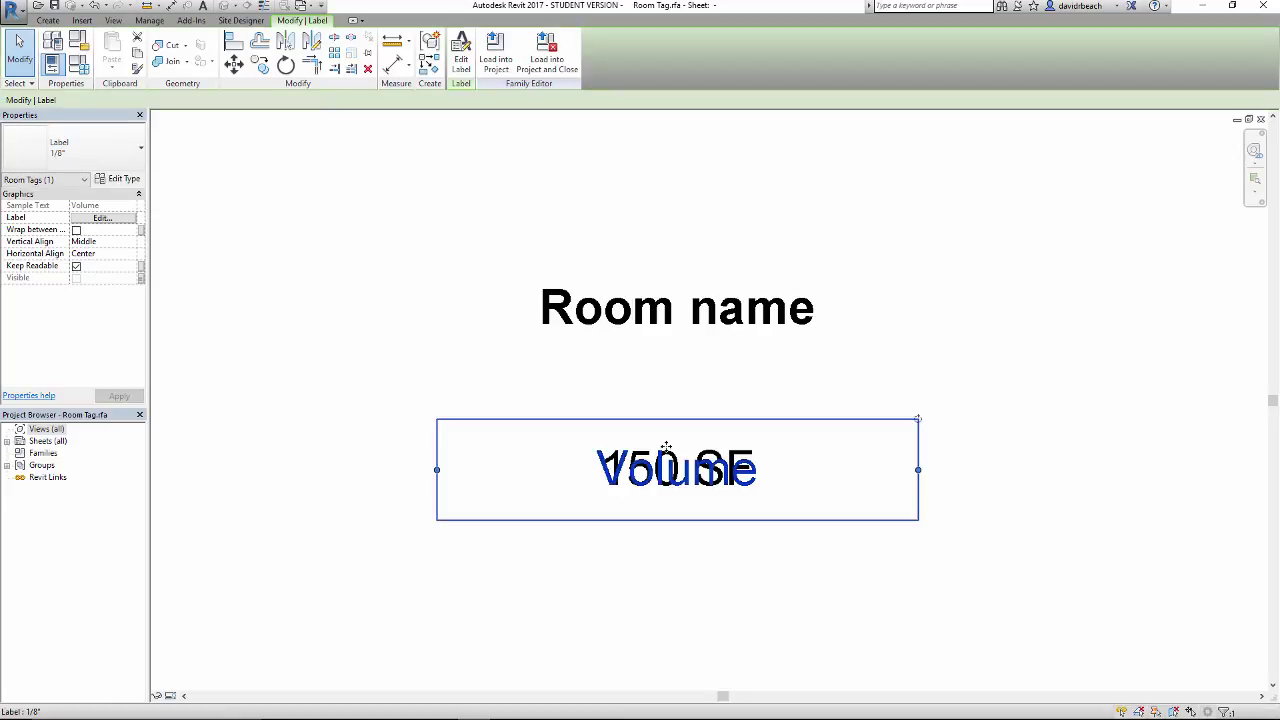
key(Escape)
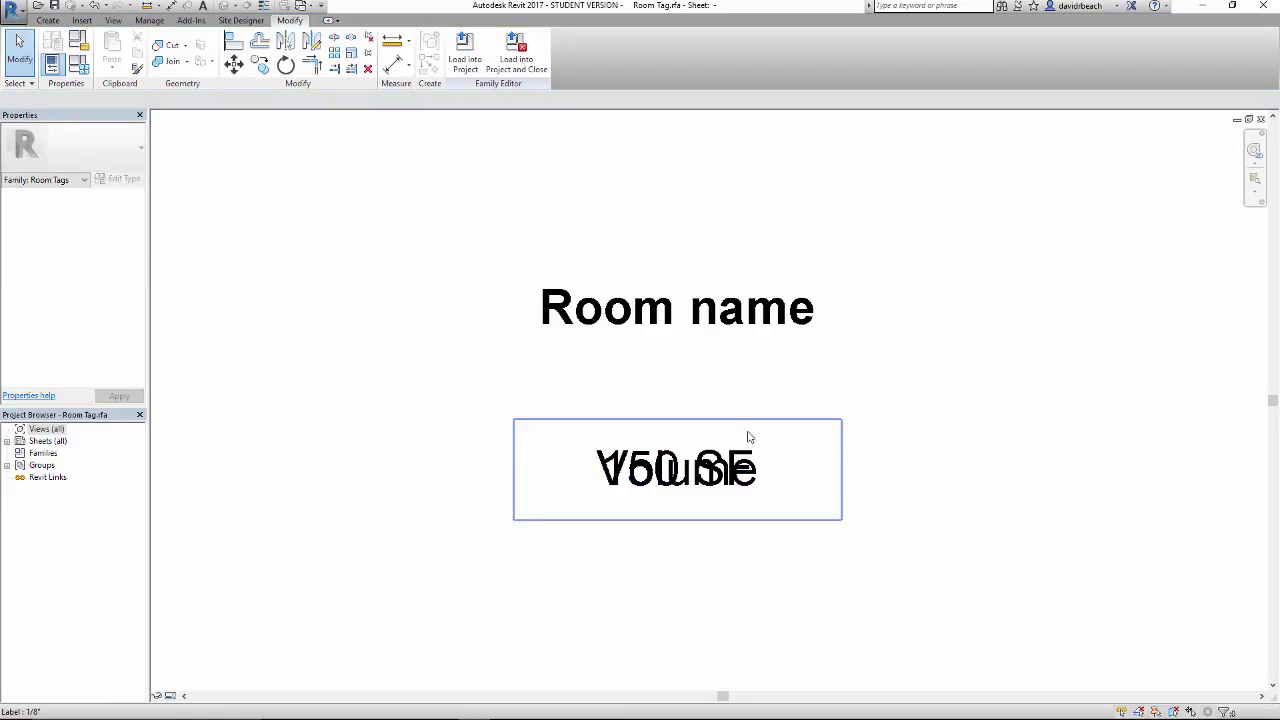
click(745, 463)
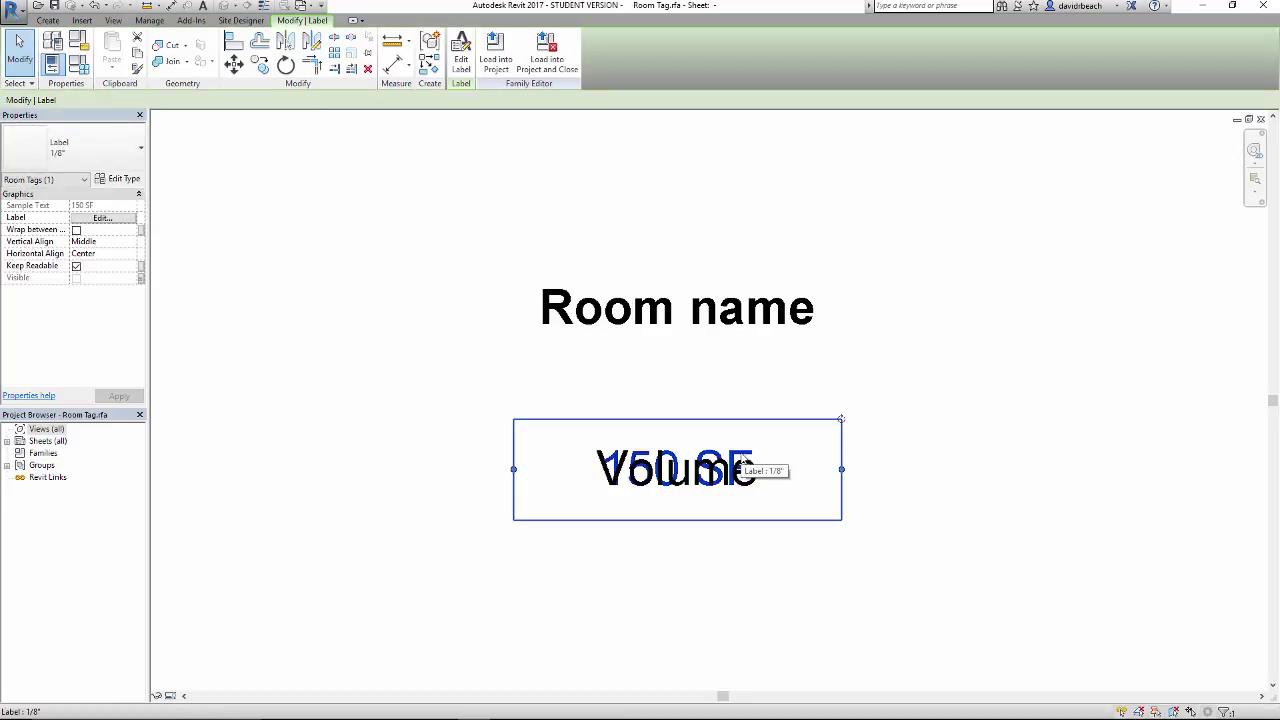
key(Up)
key(Up)
key(Up)
key(Up)
key(Up)
key(Up)
key(Up)
key(Up)
key(Up)
key(Up)
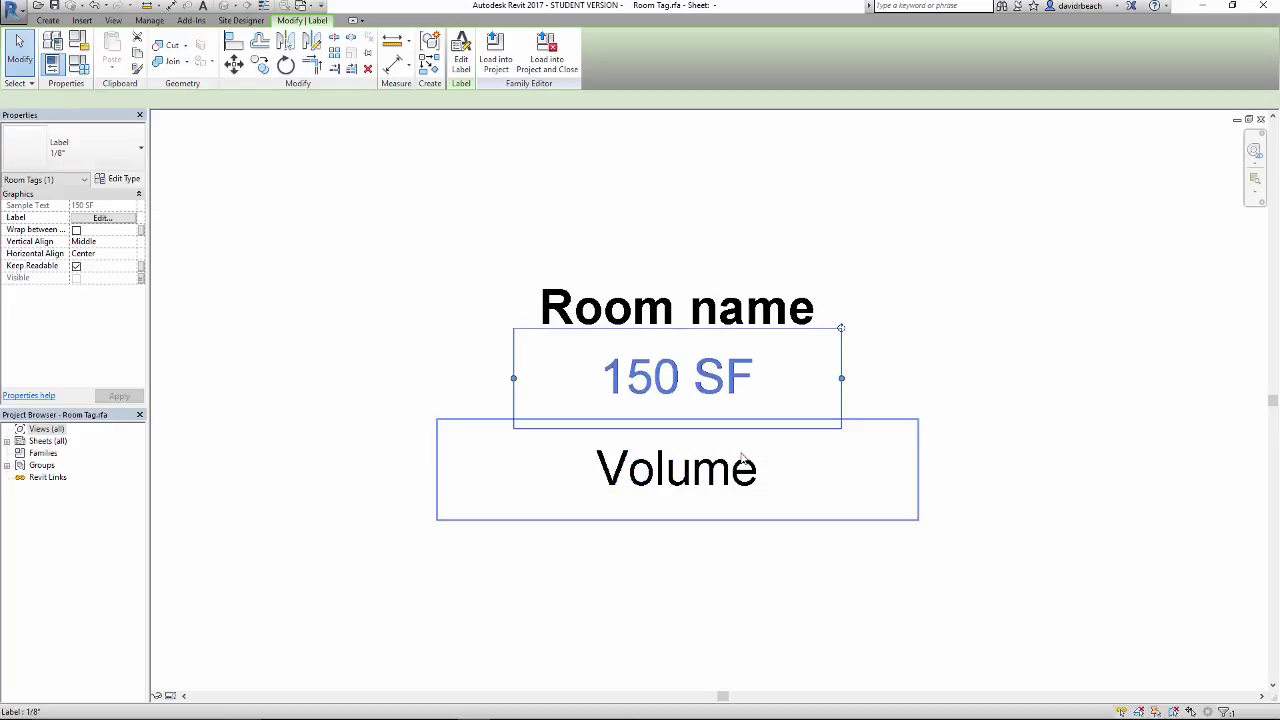
key(Up)
key(Up)
key(Up)
key(Escape)
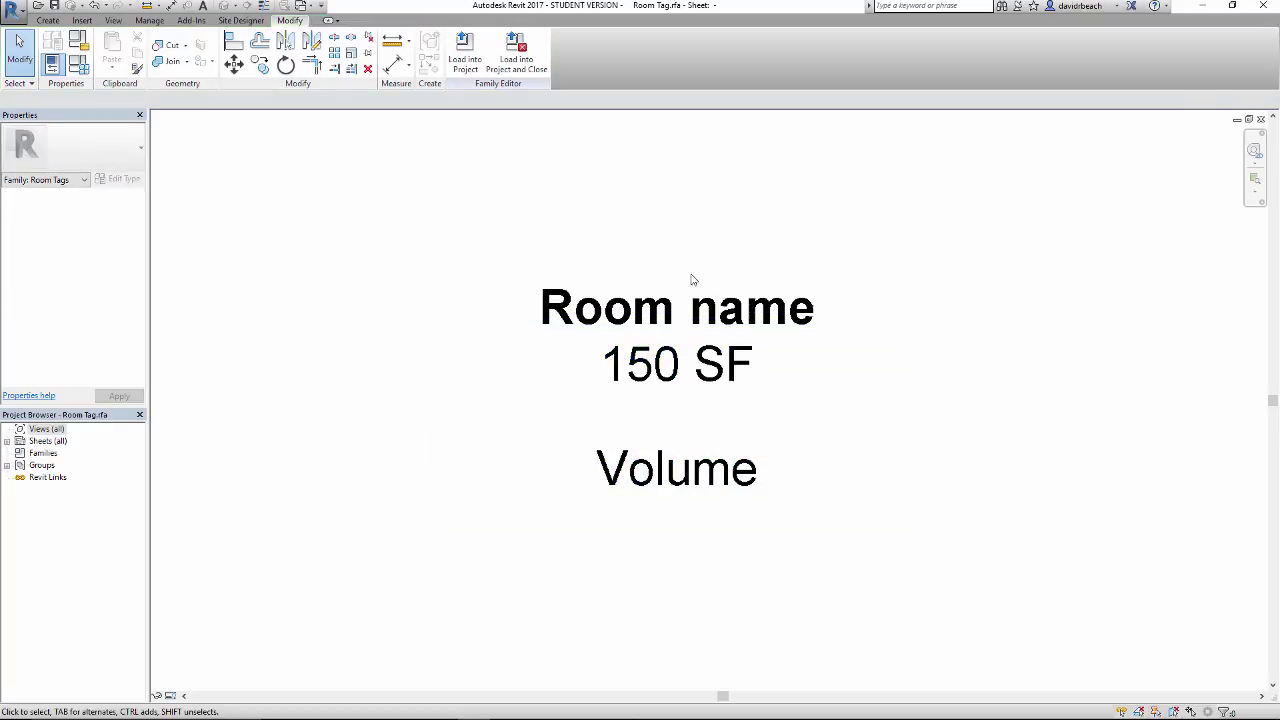
- Change the colour of the Room name label's Bold 1/8" type to grey RGB 128-128-128
click(666, 308)
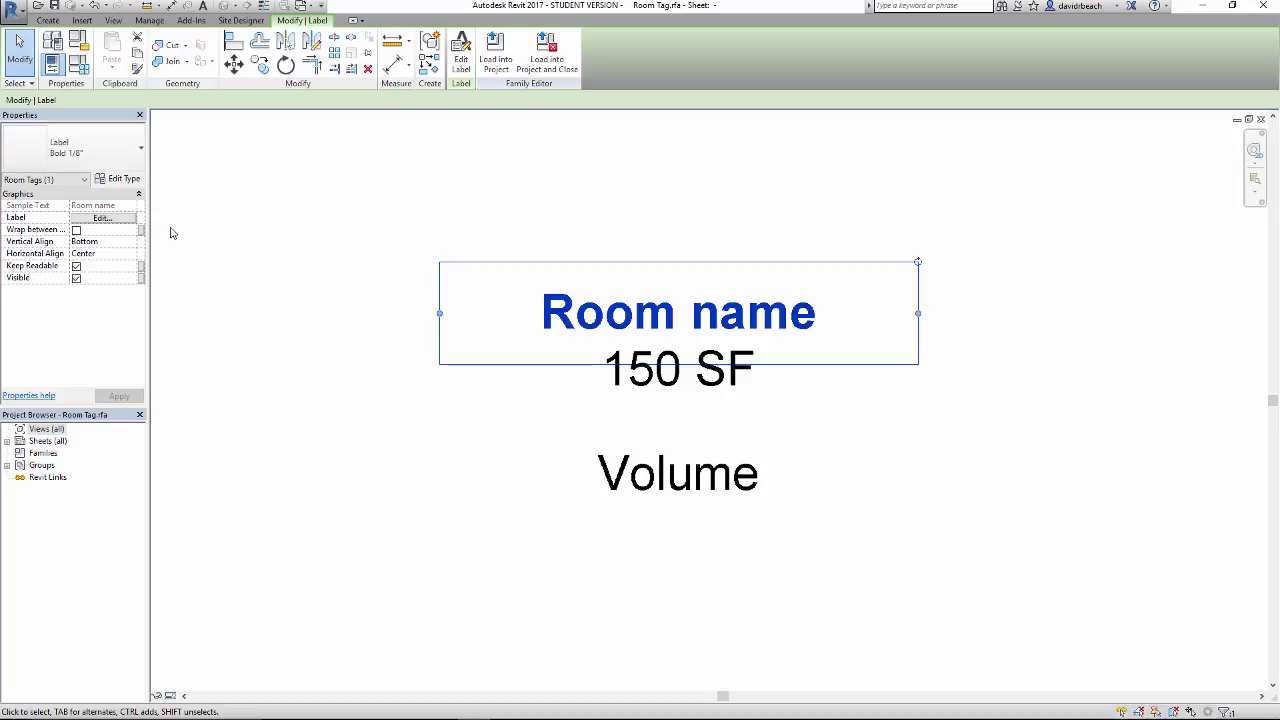
click(112, 221)
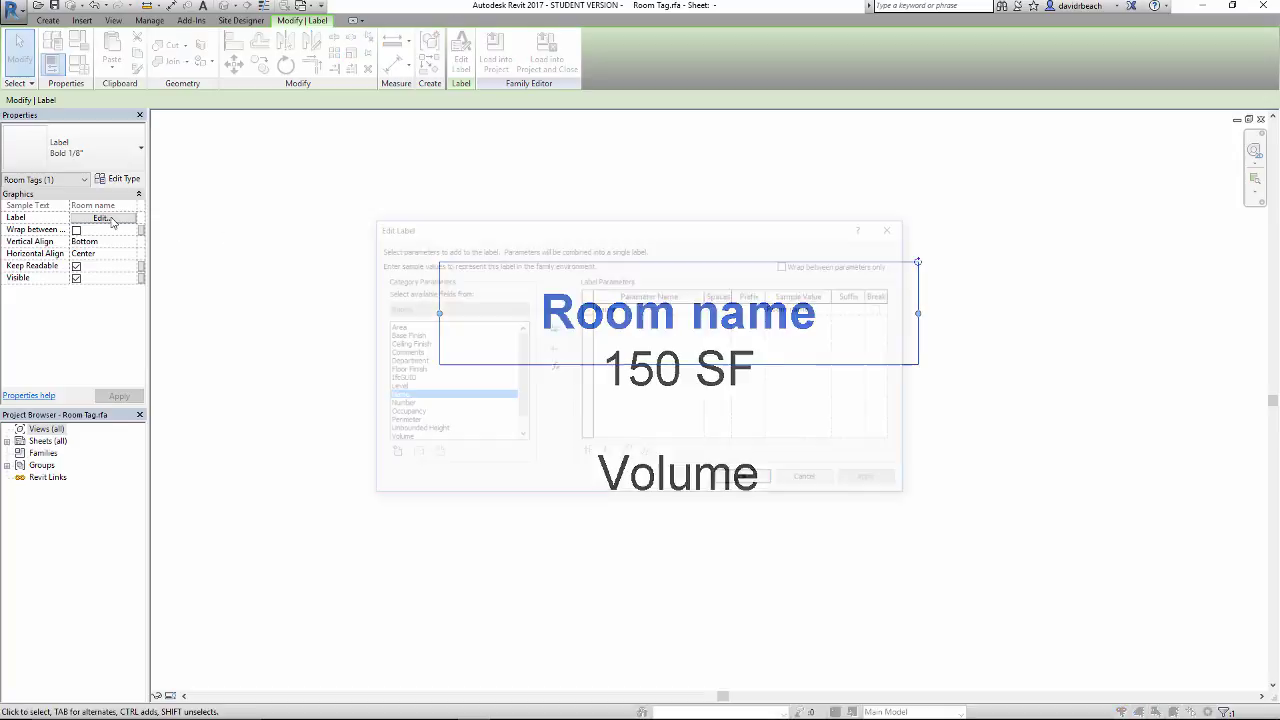
click(810, 482)
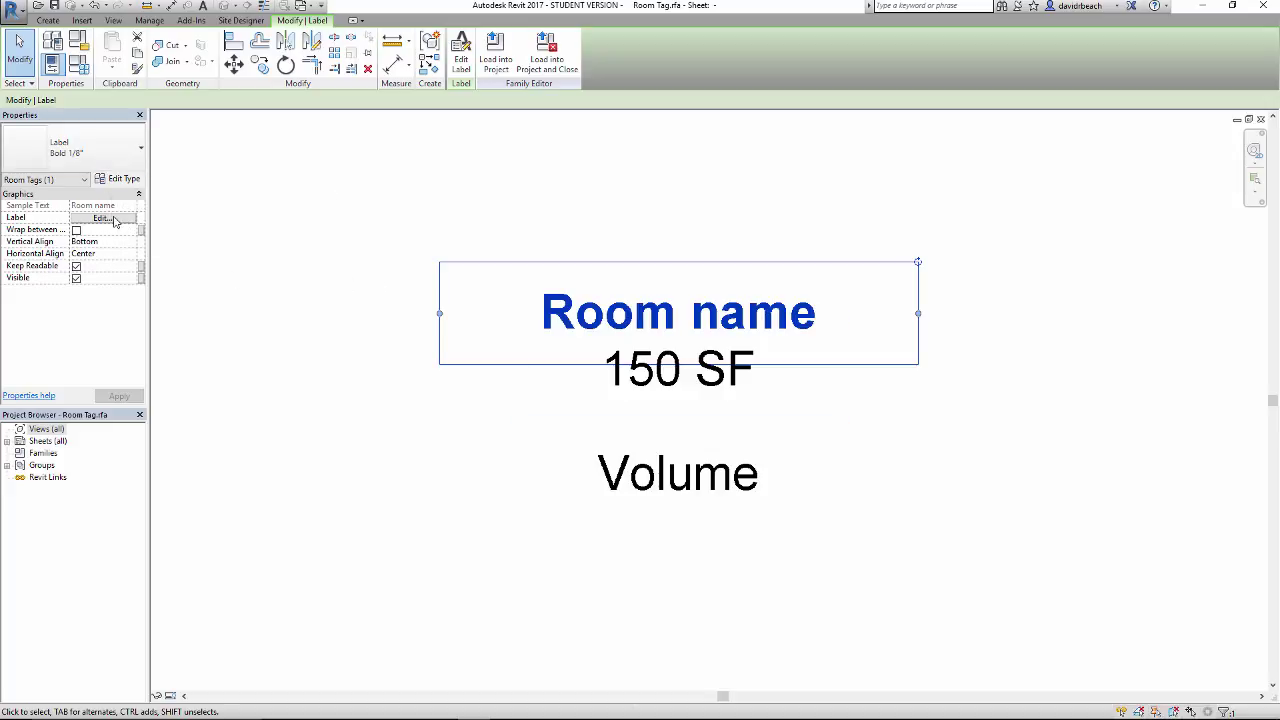
click(120, 180)
click(381, 276)
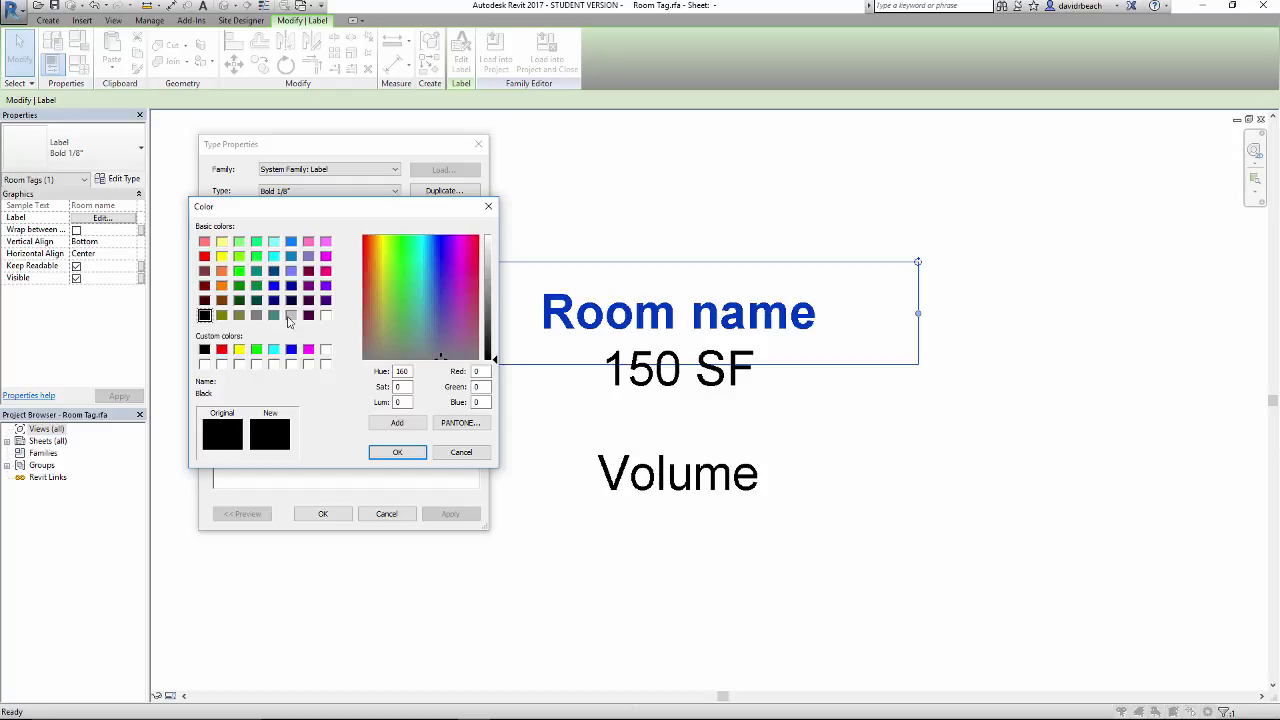
click(256, 316)
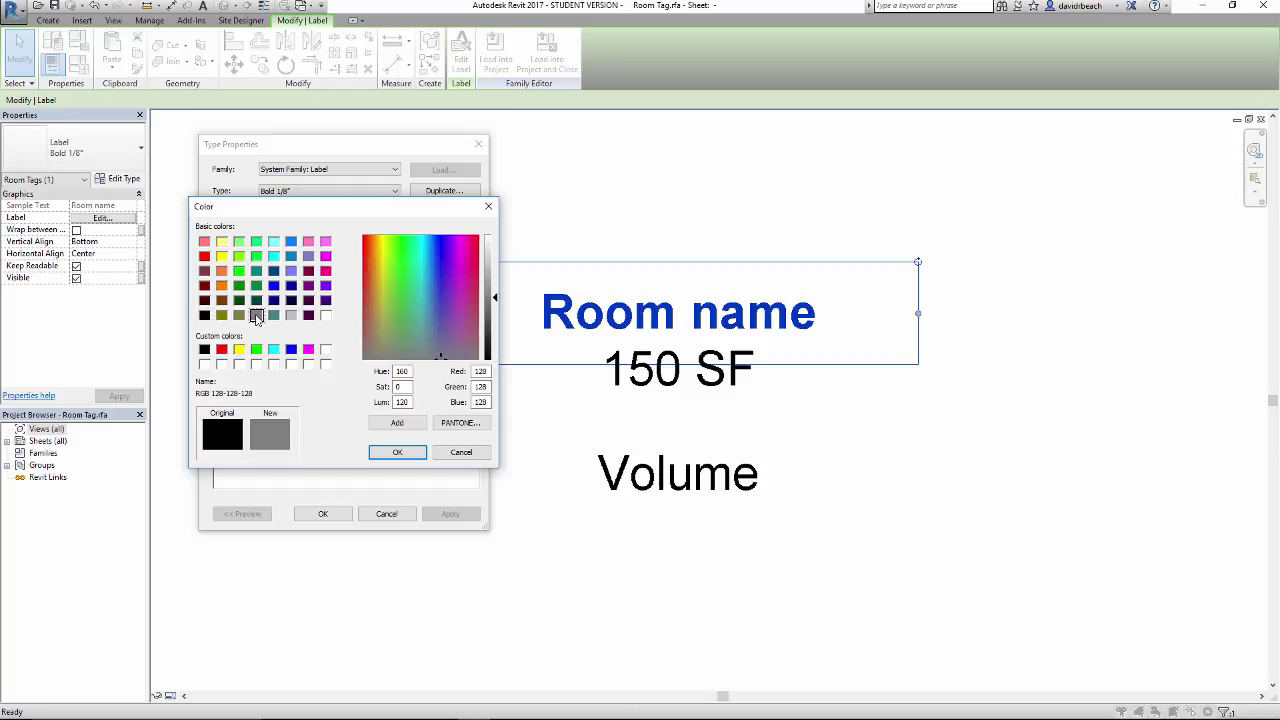
click(386, 454)
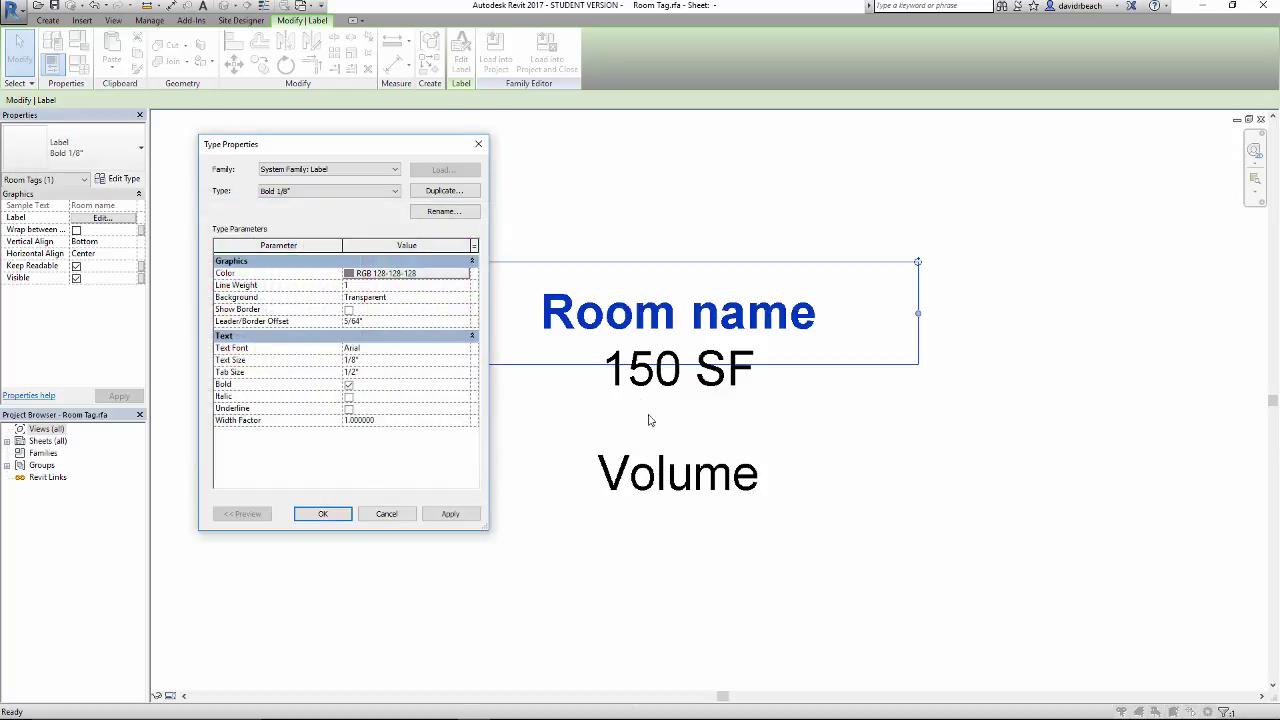
click(338, 521)
click(551, 466)
- Change the colour of the 150 SF area label's 1/8" type to grey RGB 128-128-128
click(609, 392)
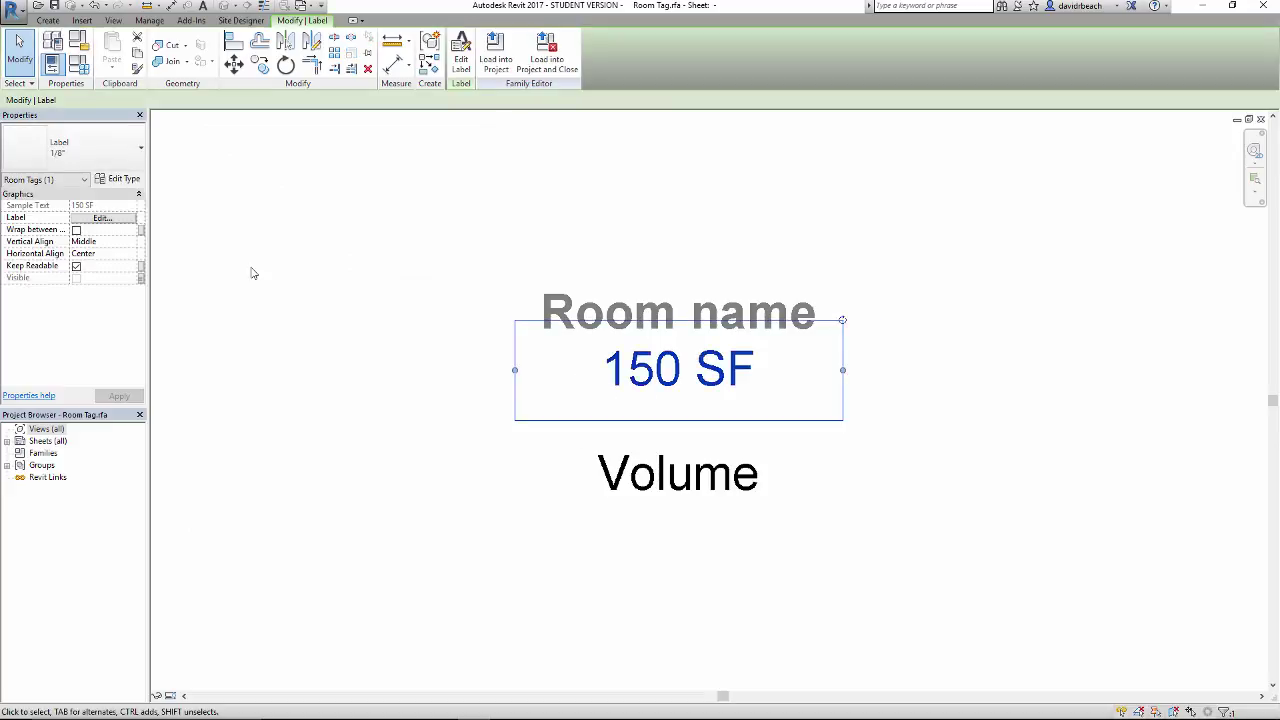
click(118, 178)
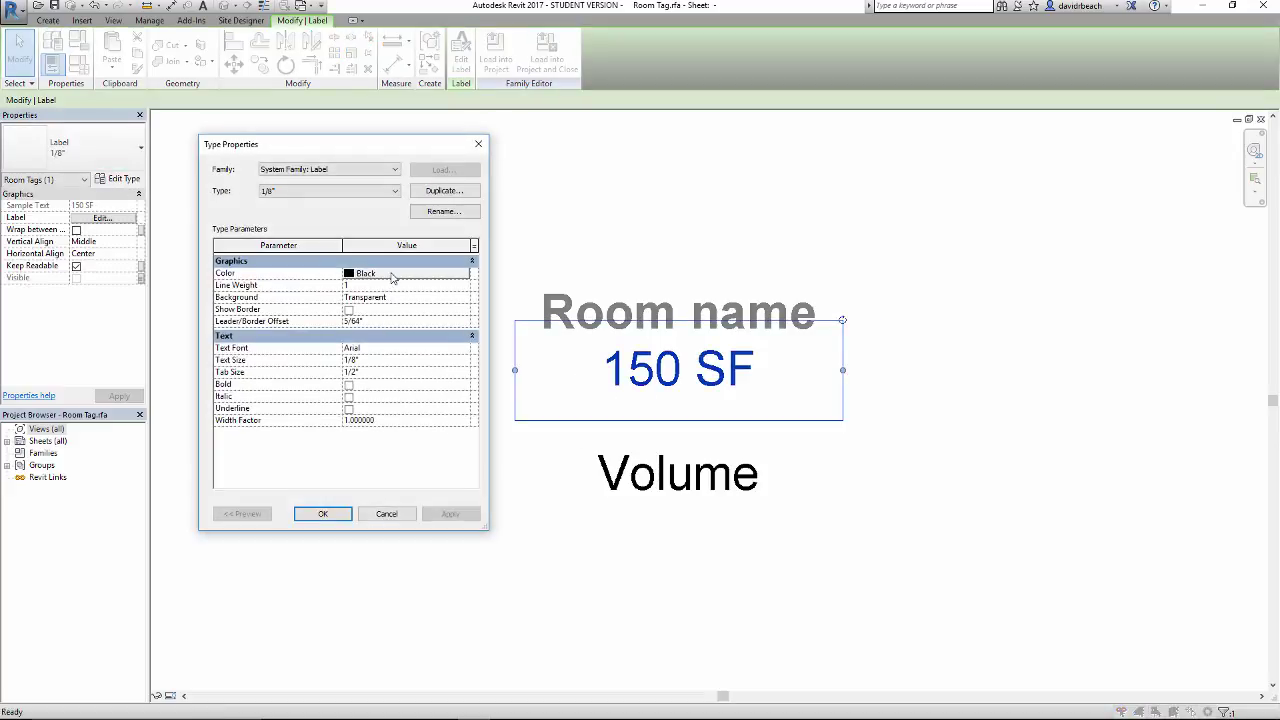
click(393, 274)
click(256, 316)
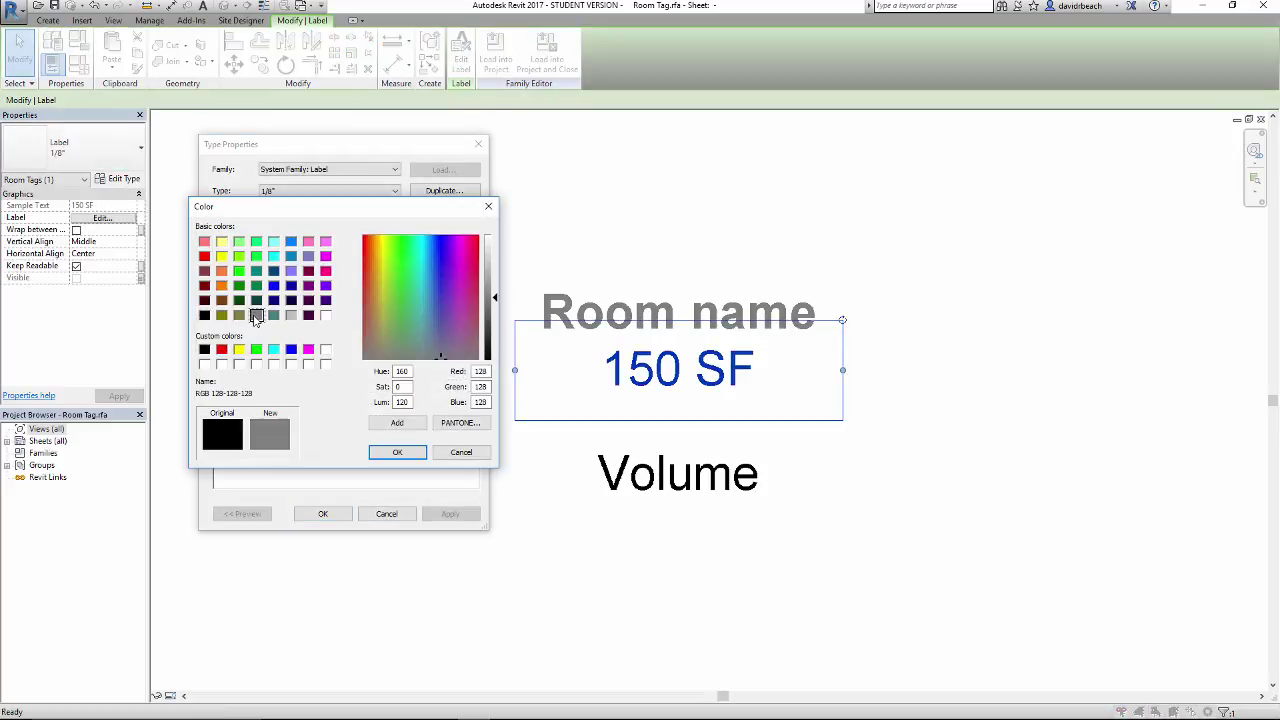
click(397, 452)
click(323, 513)
click(463, 551)
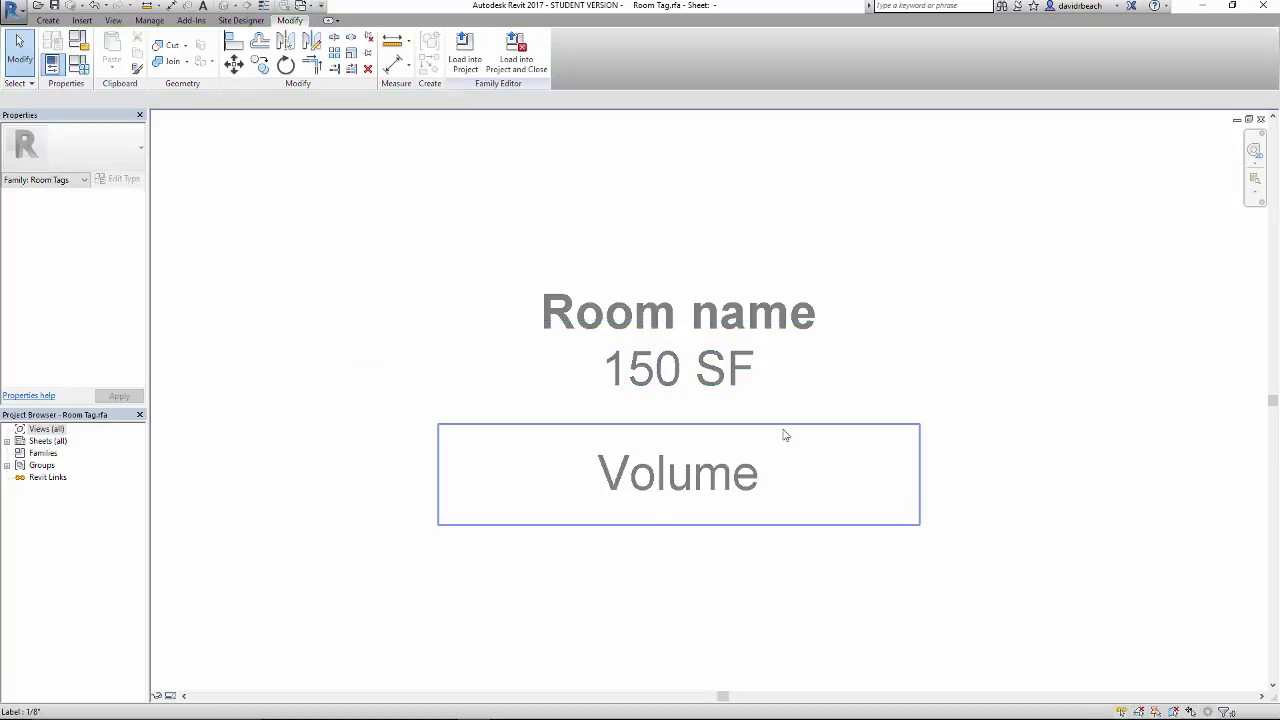
- Load the edited Room Tag family into the project, overwriting the existing version
middle_drag(424, 410, 424, 427)
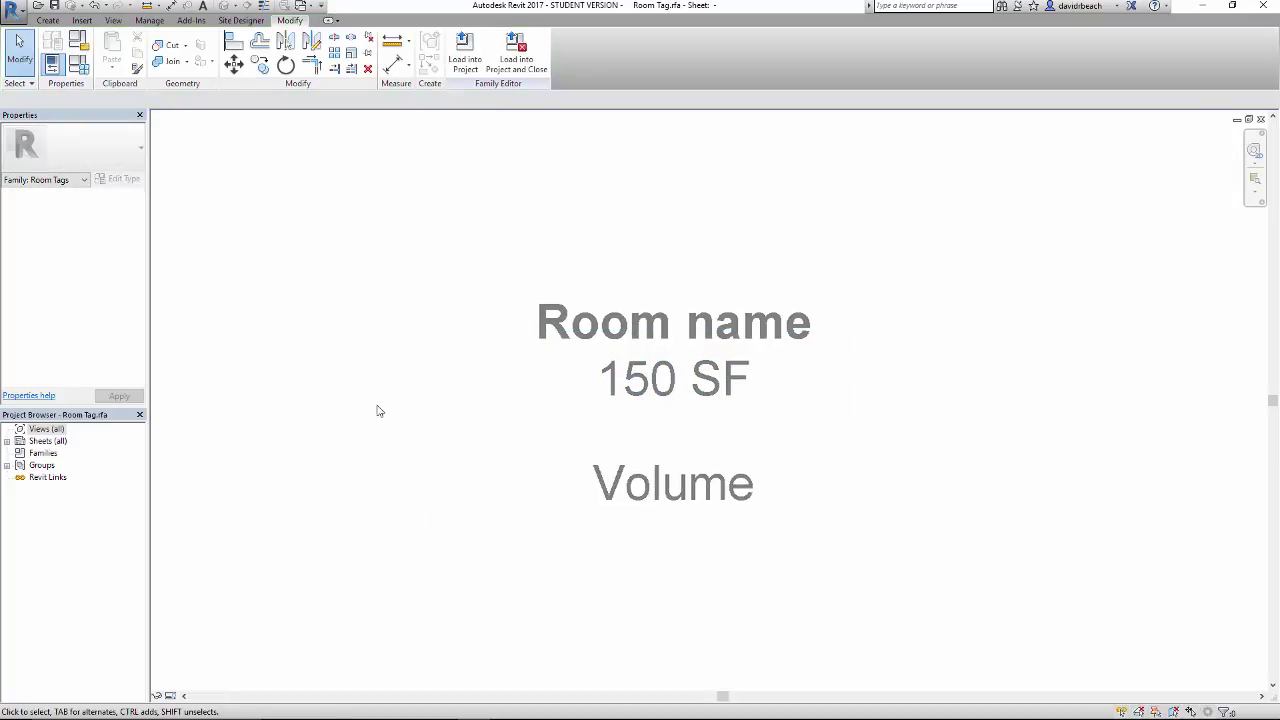
click(466, 48)
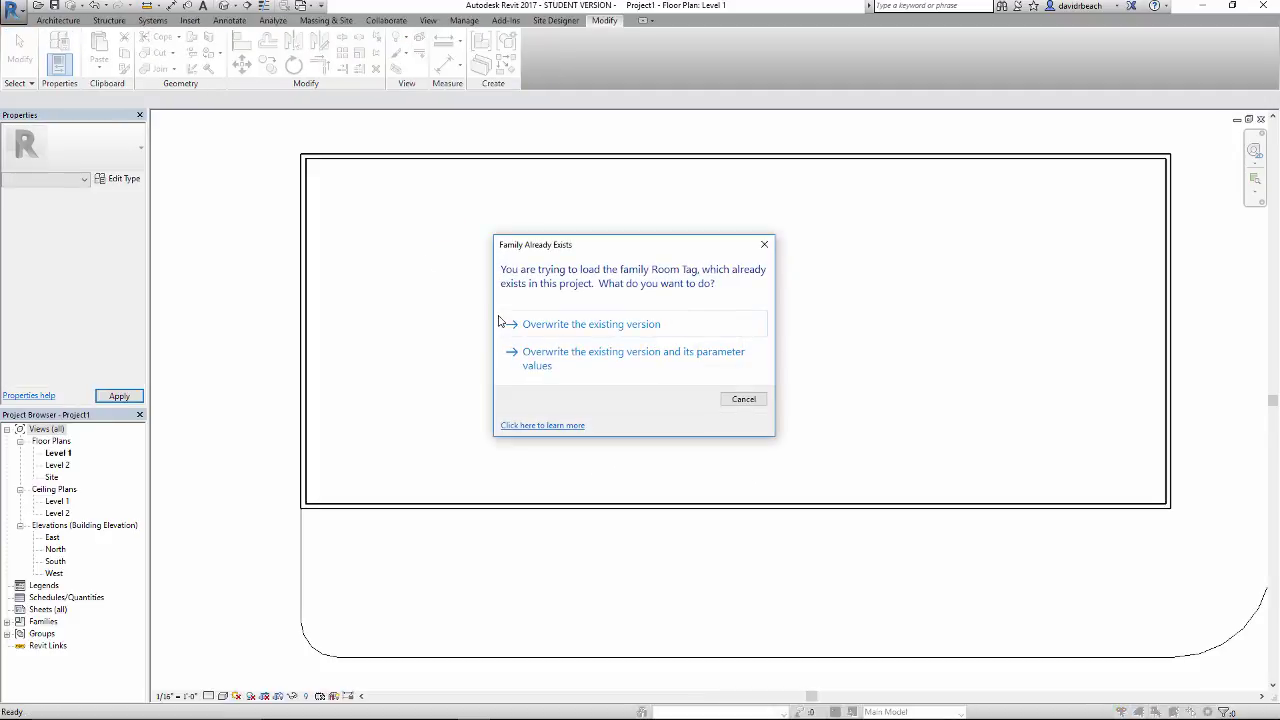
click(600, 324)
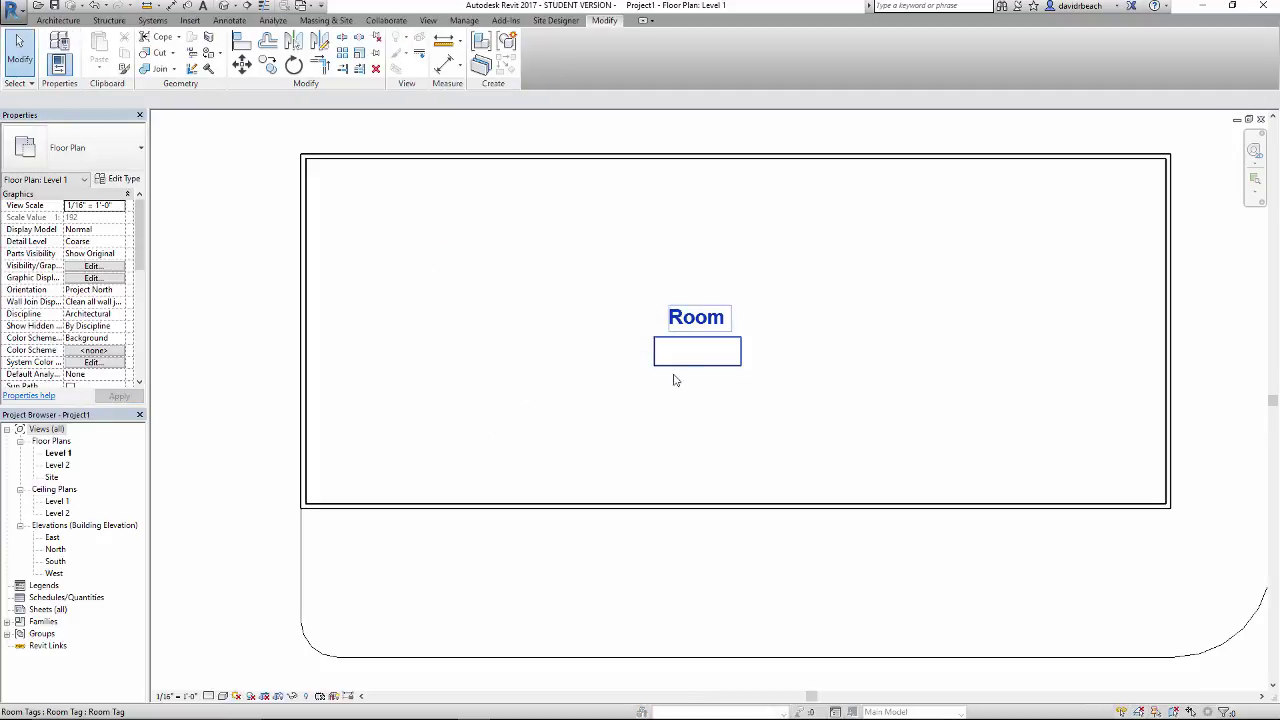
- Turn off Show Room Number and turn on Show Area in the room tag's type properties
click(690, 348)
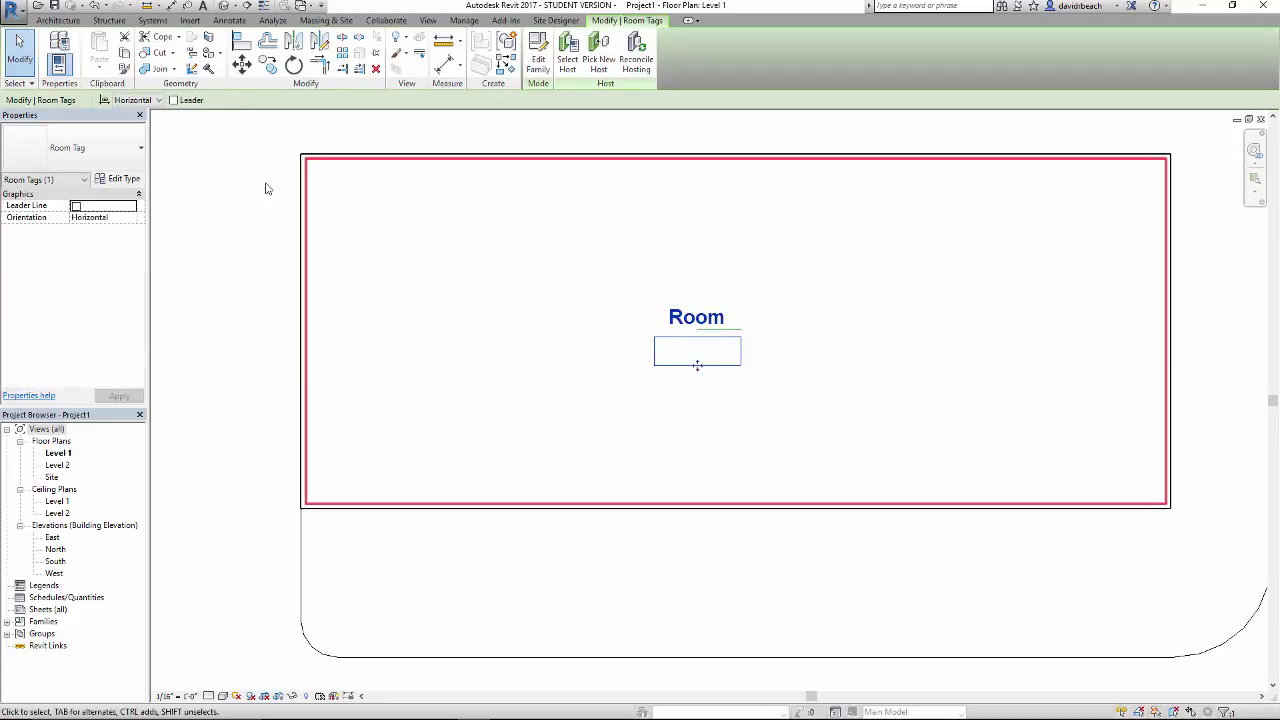
click(108, 181)
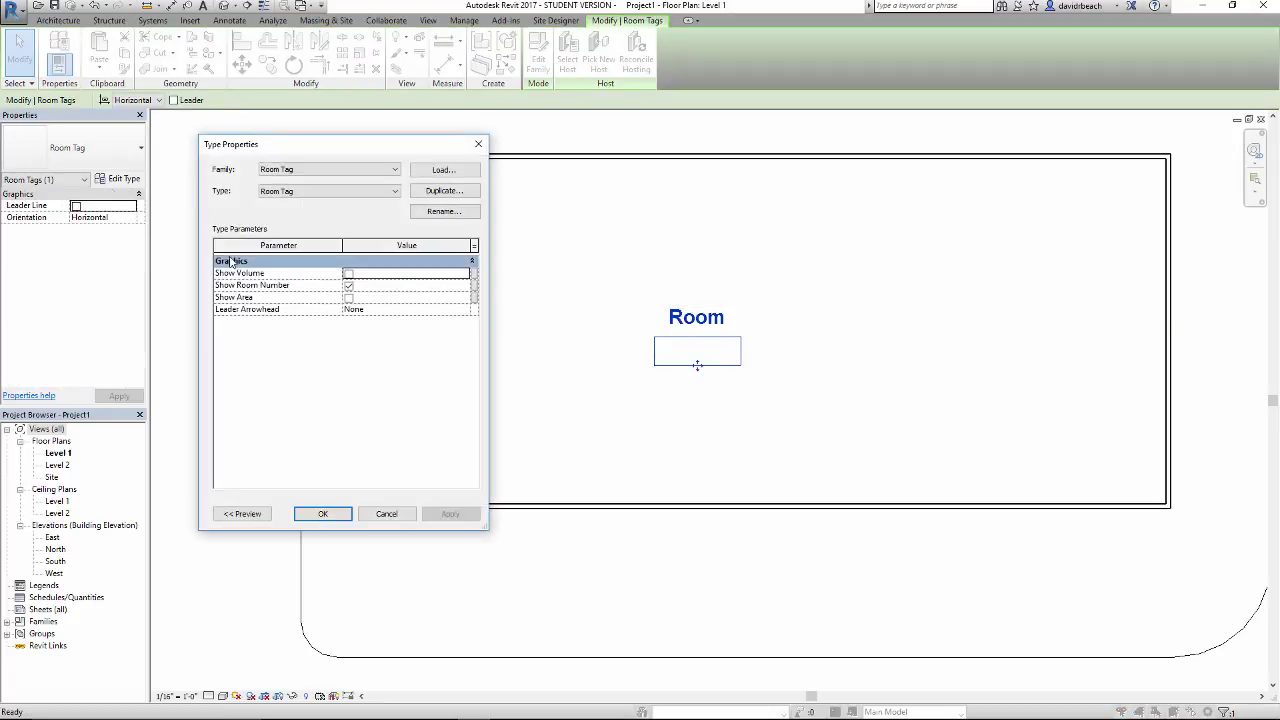
click(349, 286)
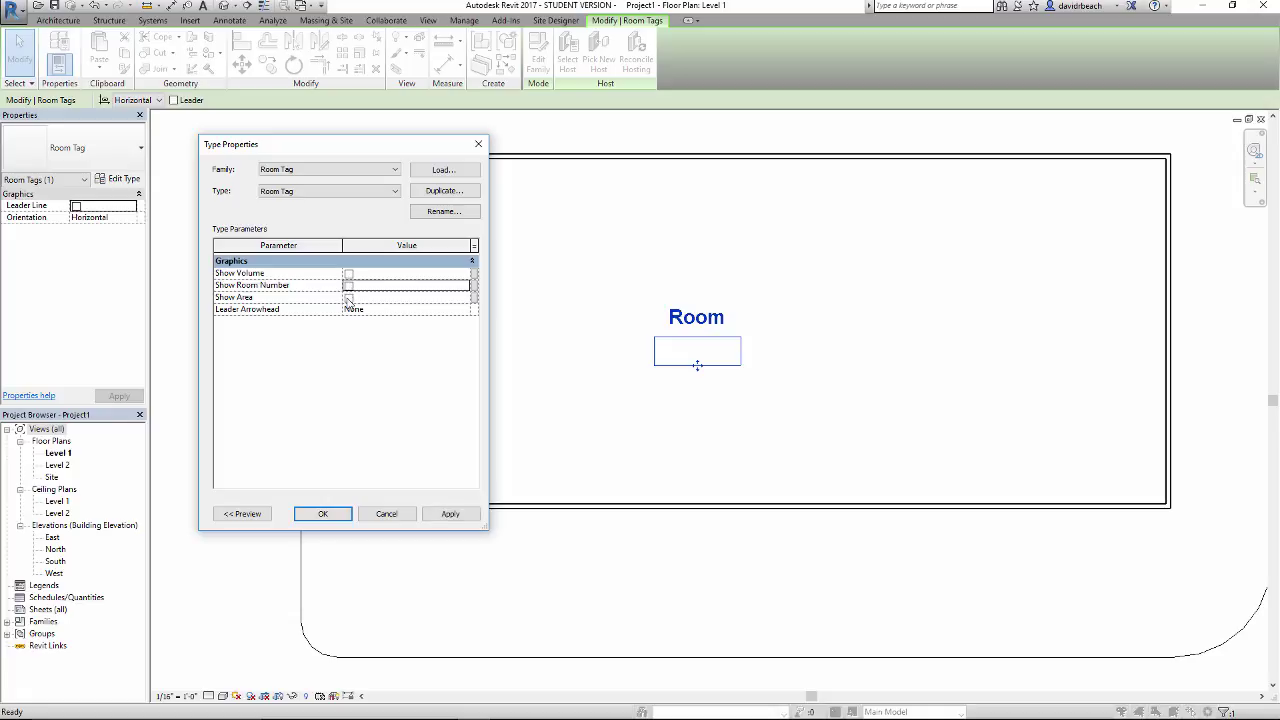
click(443, 514)
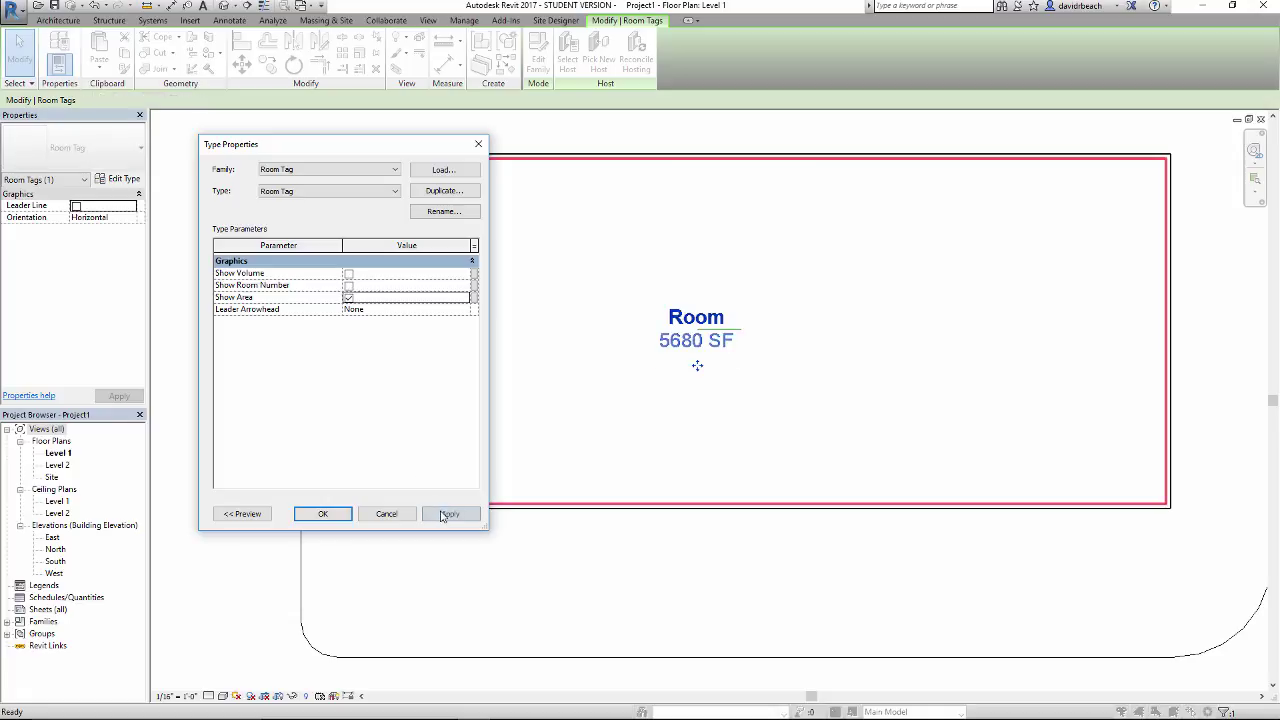
click(324, 514)
key(Escape)
- Rename the room as Space 1 through its tag
scroll(743, 380, up, 4)
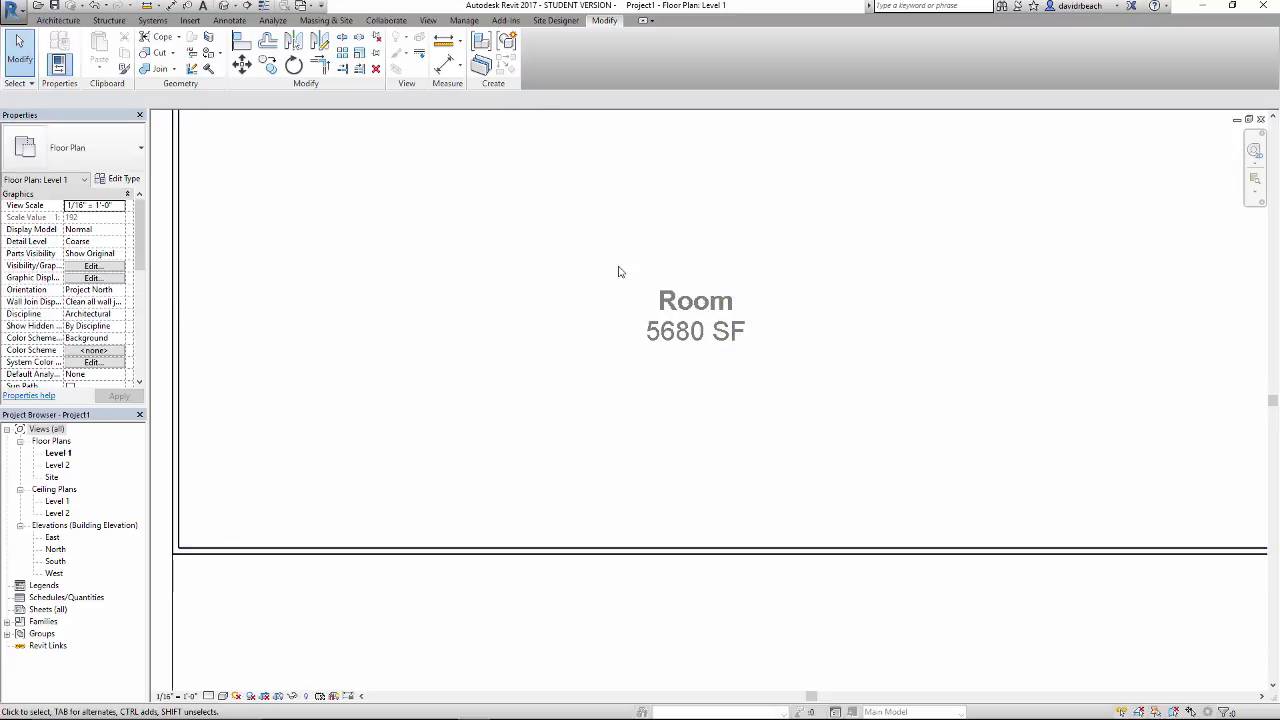
click(713, 308)
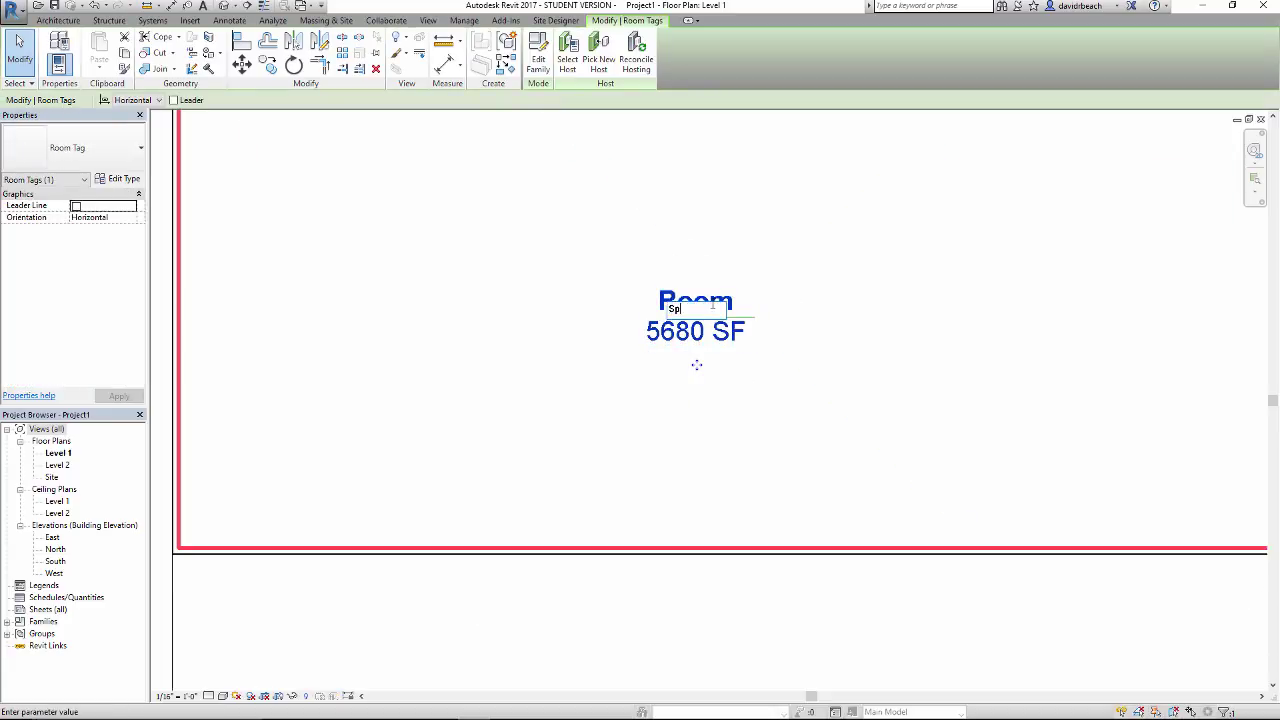
text(1)
key(Return)
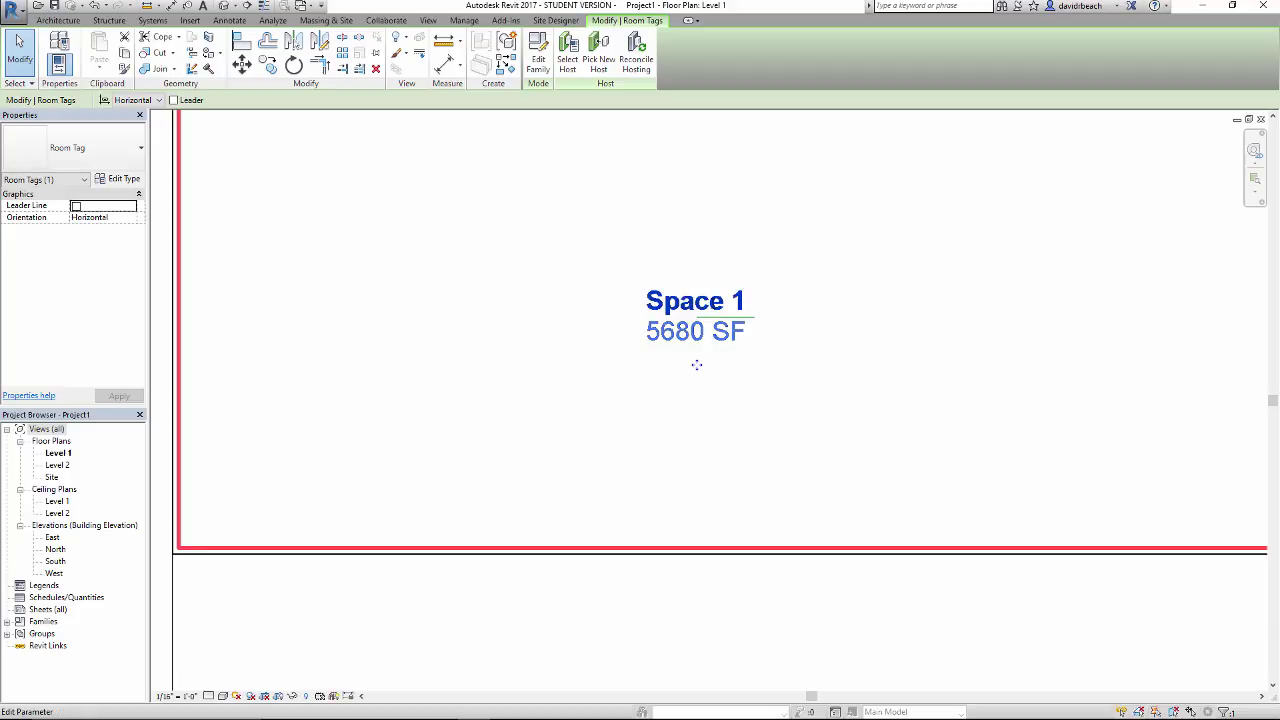
key(Escape)
scroll(737, 371, down, 2)
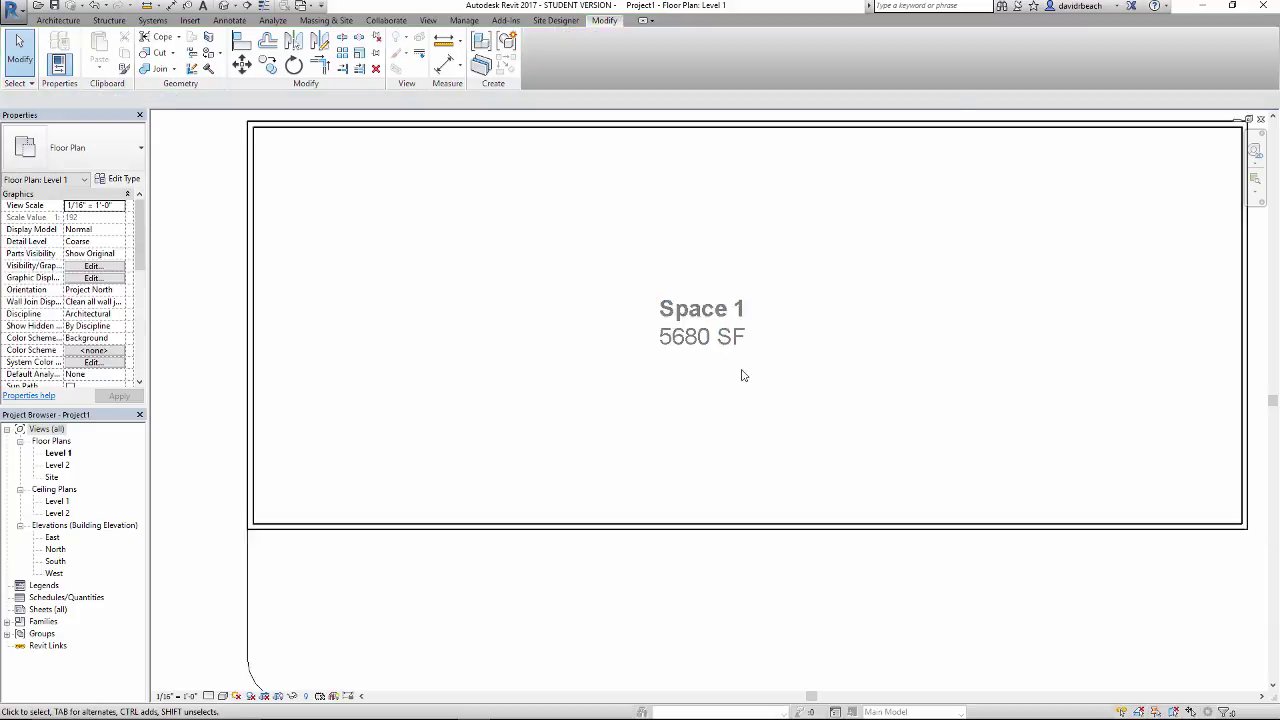
middle_drag(667, 381, 669, 391)
click(659, 360)
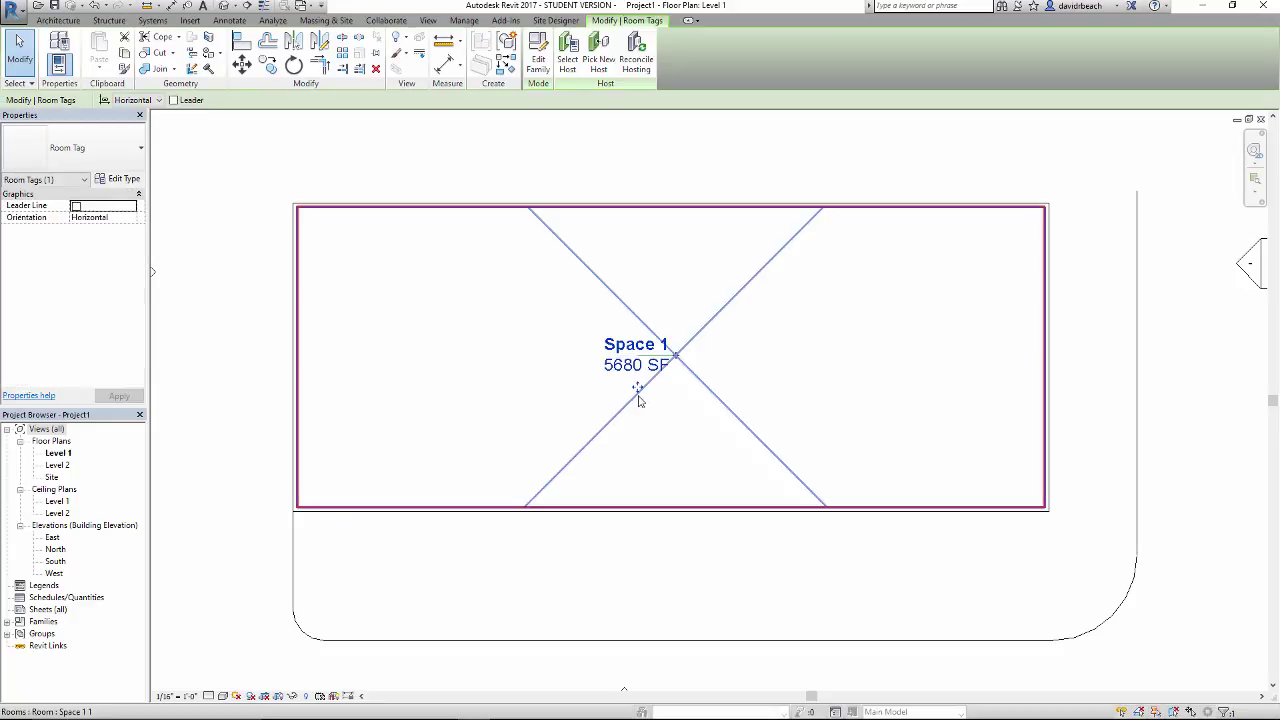
drag(638, 395, 473, 400)
click(198, 355)
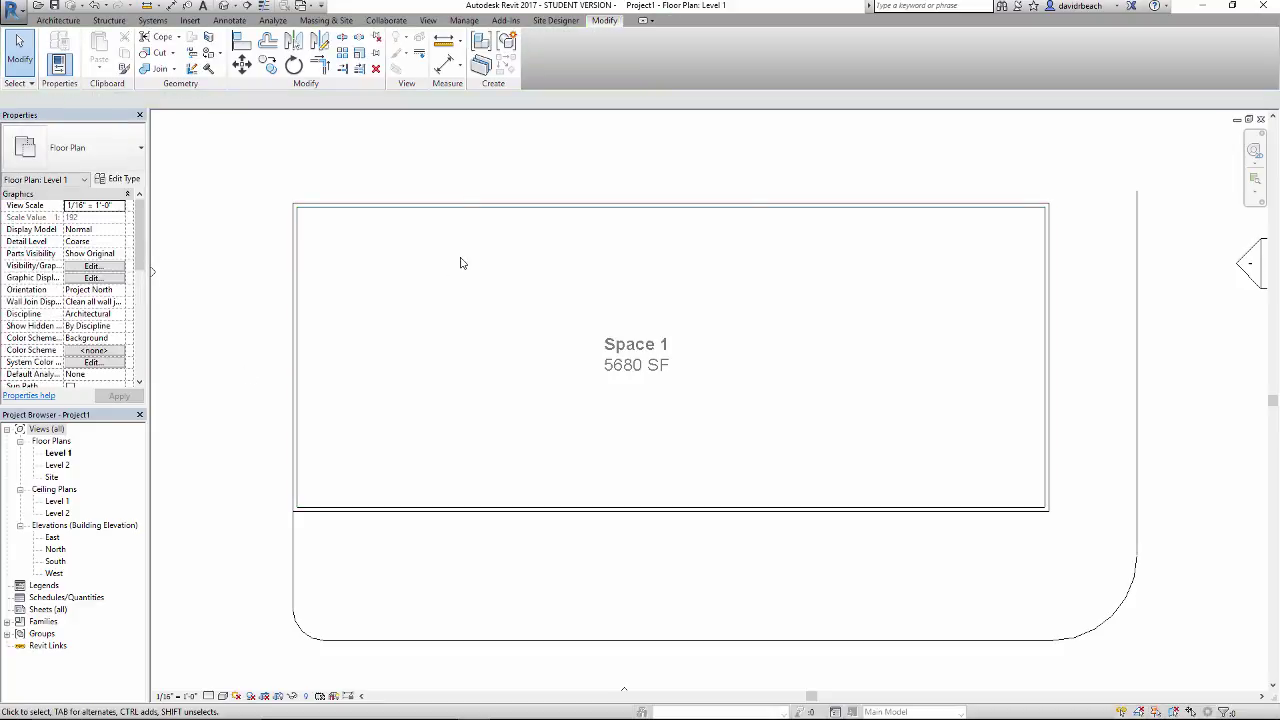
- Draw a Generic - 8" partition wall across Space 1 from the north wall to the south wall, east of the middle
click(57, 20)
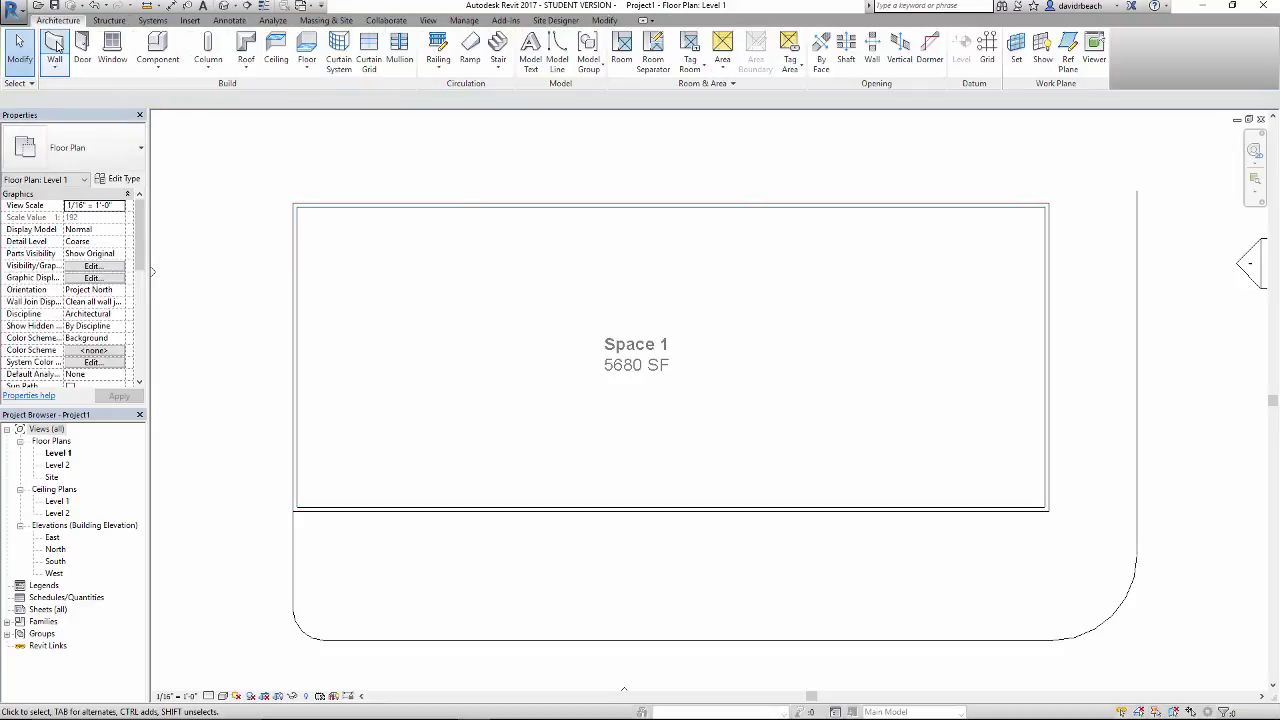
click(55, 45)
click(763, 208)
click(766, 508)
key(Escape)
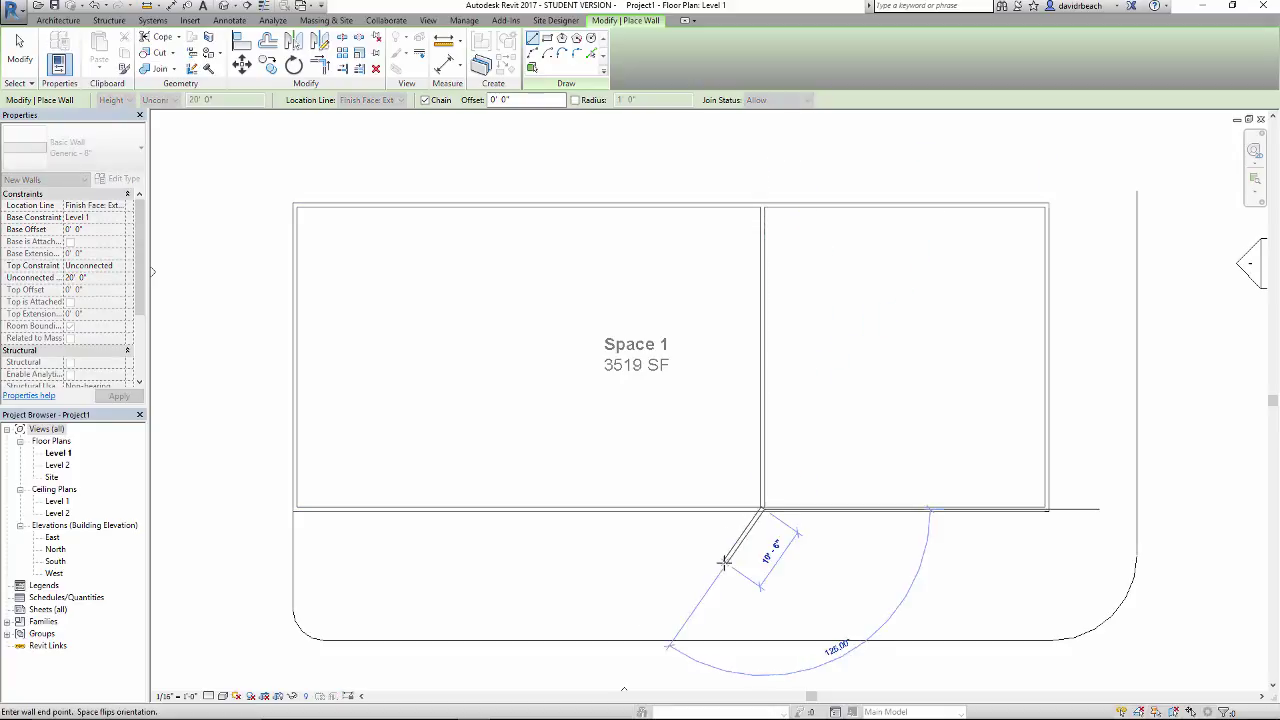
key(Escape)
- Move the Space 1 tag and the room's crossing point west, towards the centre of the western space
click(636, 354)
drag(636, 354, 543, 354)
click(611, 358)
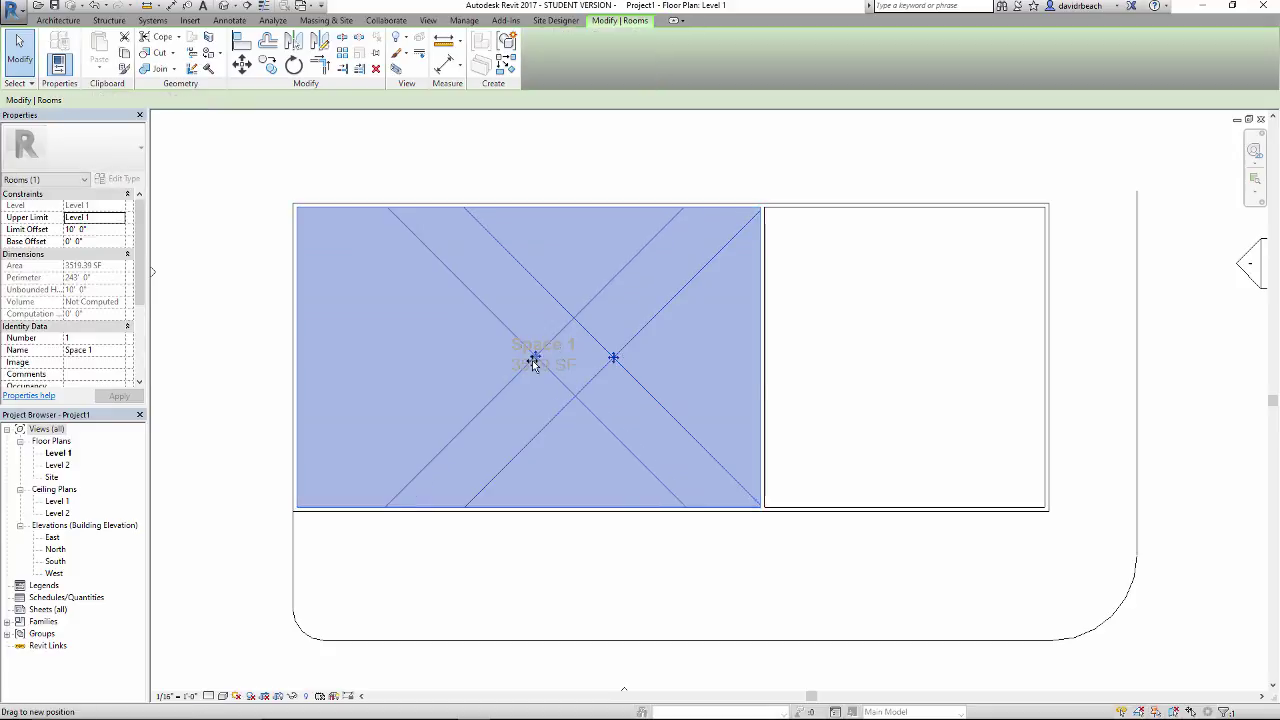
key(Escape)
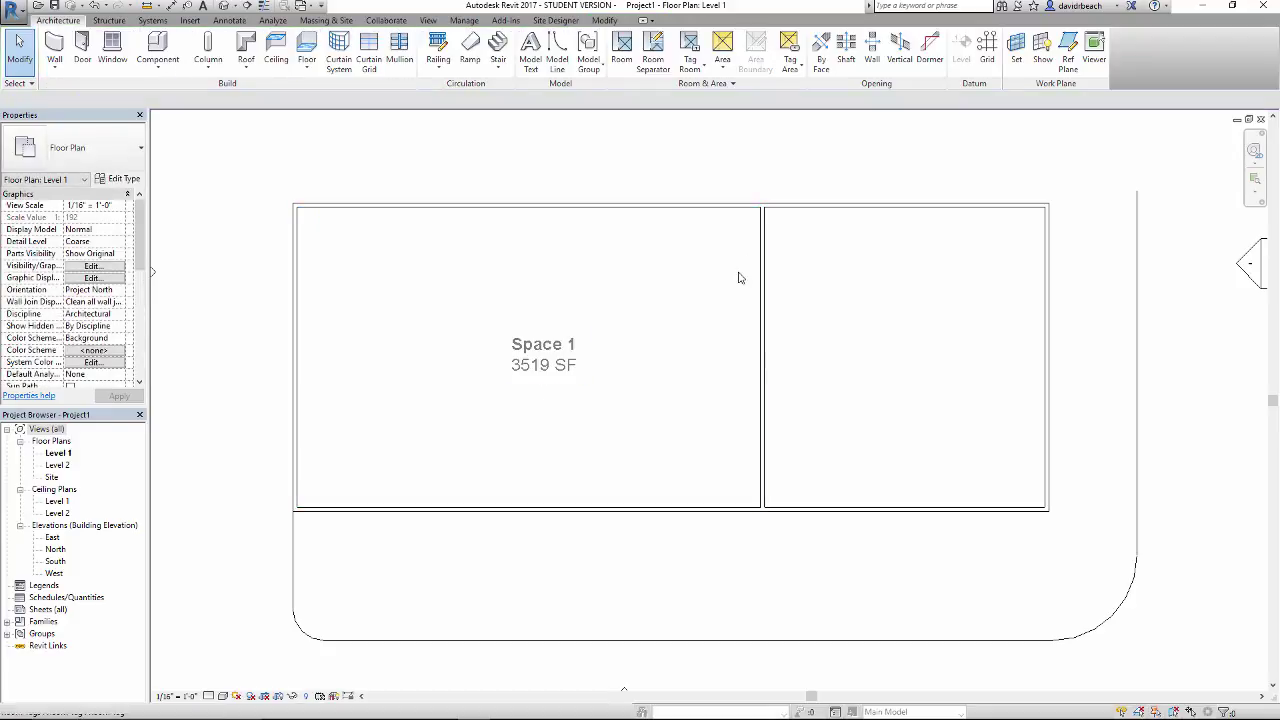
- Place a room with a tag in the centre of the empty space east of the partition wall
middle_drag(743, 260, 705, 267)
click(622, 50)
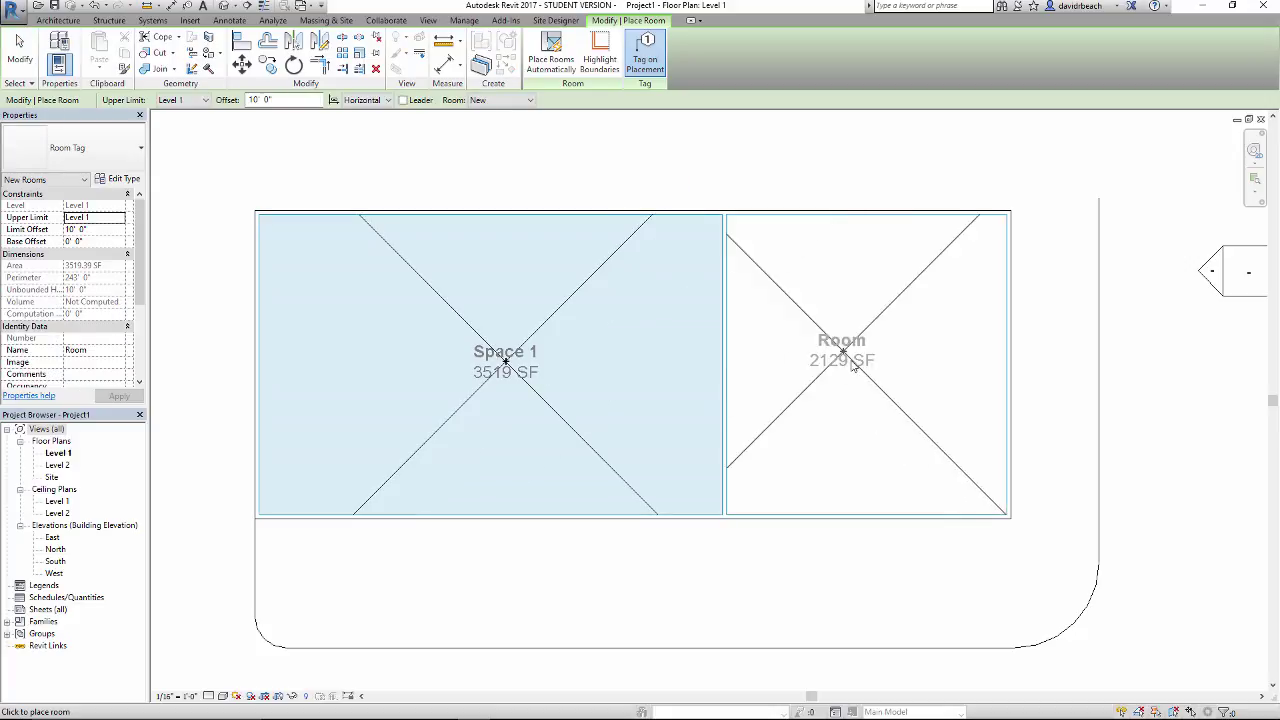
click(866, 371)
key(Escape)
key(Escape)
- Rename the new eastern room as Space 2 through its tag
click(869, 360)
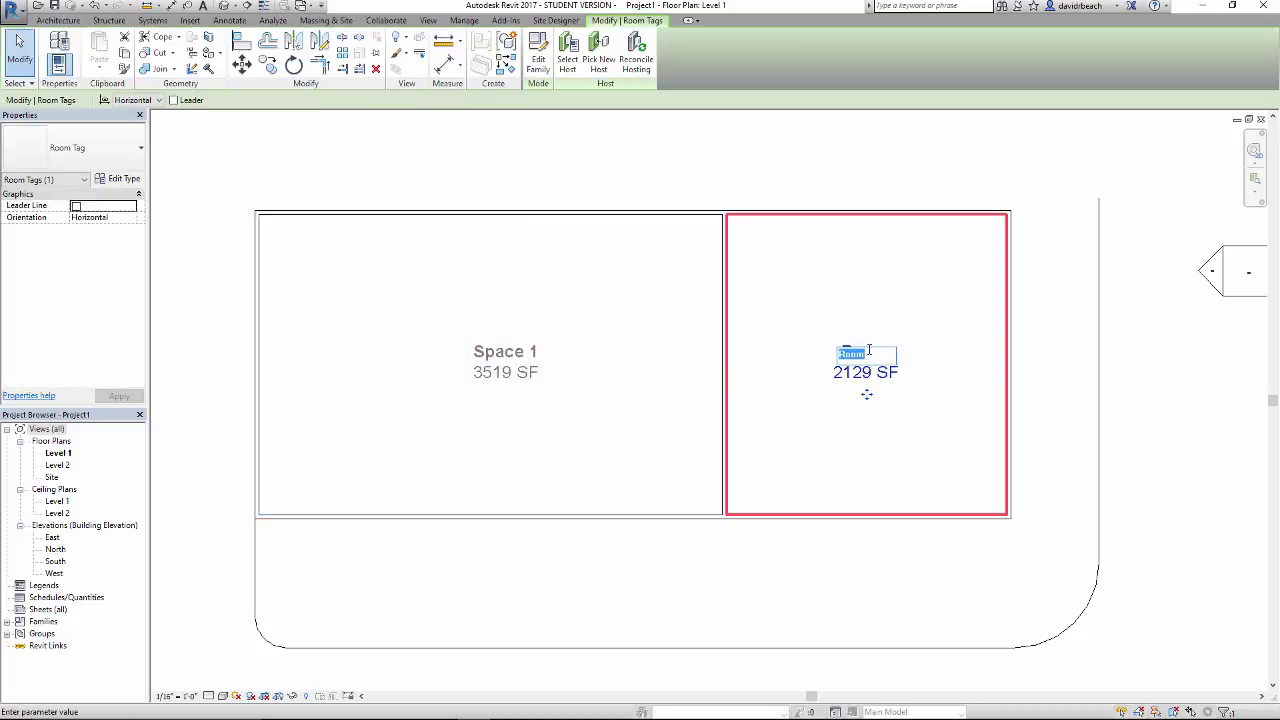
text(Space 2)
key(Return)
click(1150, 319)
- Move the partition wall between the two rooms west, just past the building's middle
middle_drag(931, 349, 917, 338)
drag(711, 384, 600, 368)
click(764, 152)
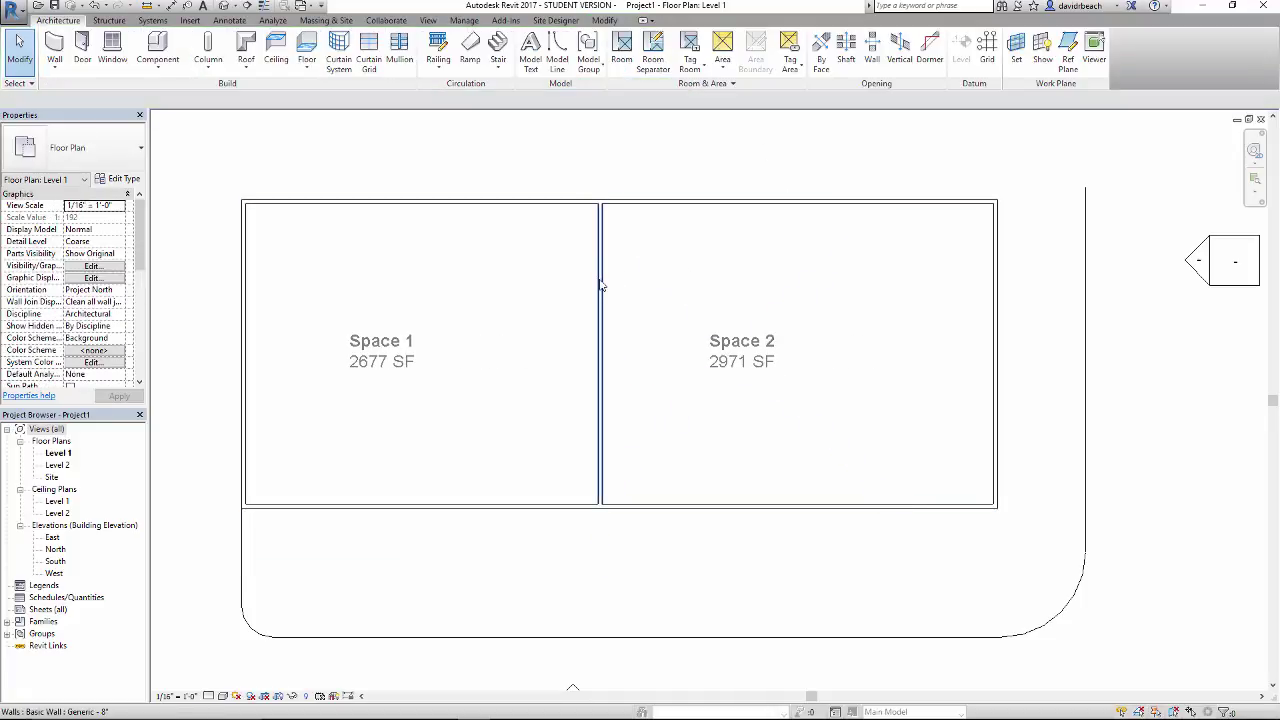
- Nudge the partition wall back east in small increments to slightly east of the building's middle
click(601, 290)
key(Right)
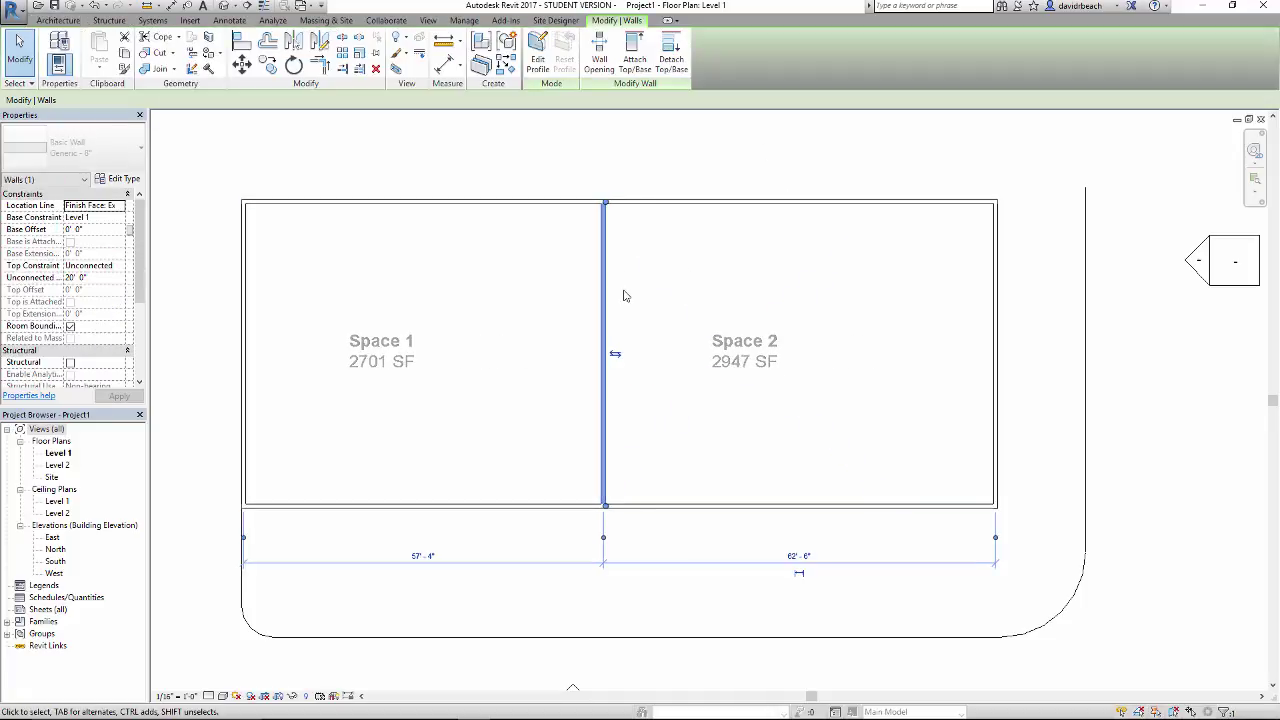
key(shift+Right)
key(Right)
key(Right)
key(Right)
click(626, 290)
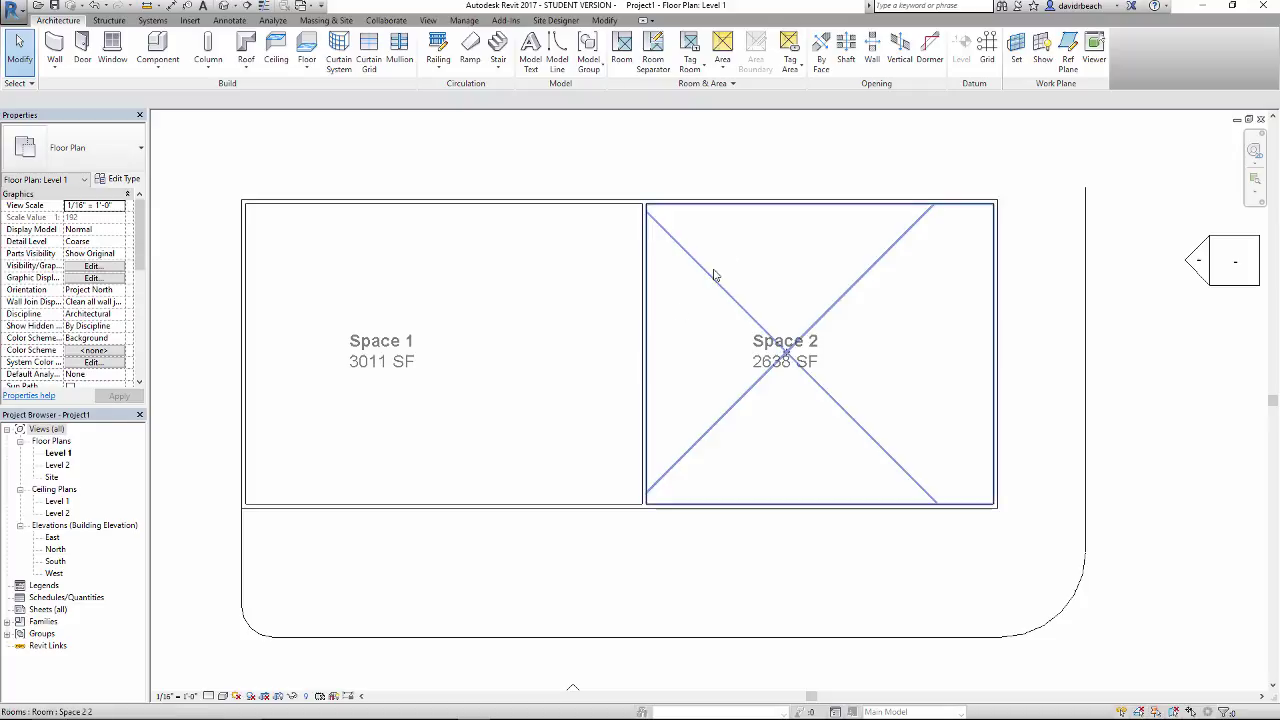
- Move the Space 2 tag southeast and enclose that room's northwest corner with an L-shaped wall, its horizontal leg about 37' long
click(780, 378)
drag(780, 385, 833, 436)
key(w)
key(a)
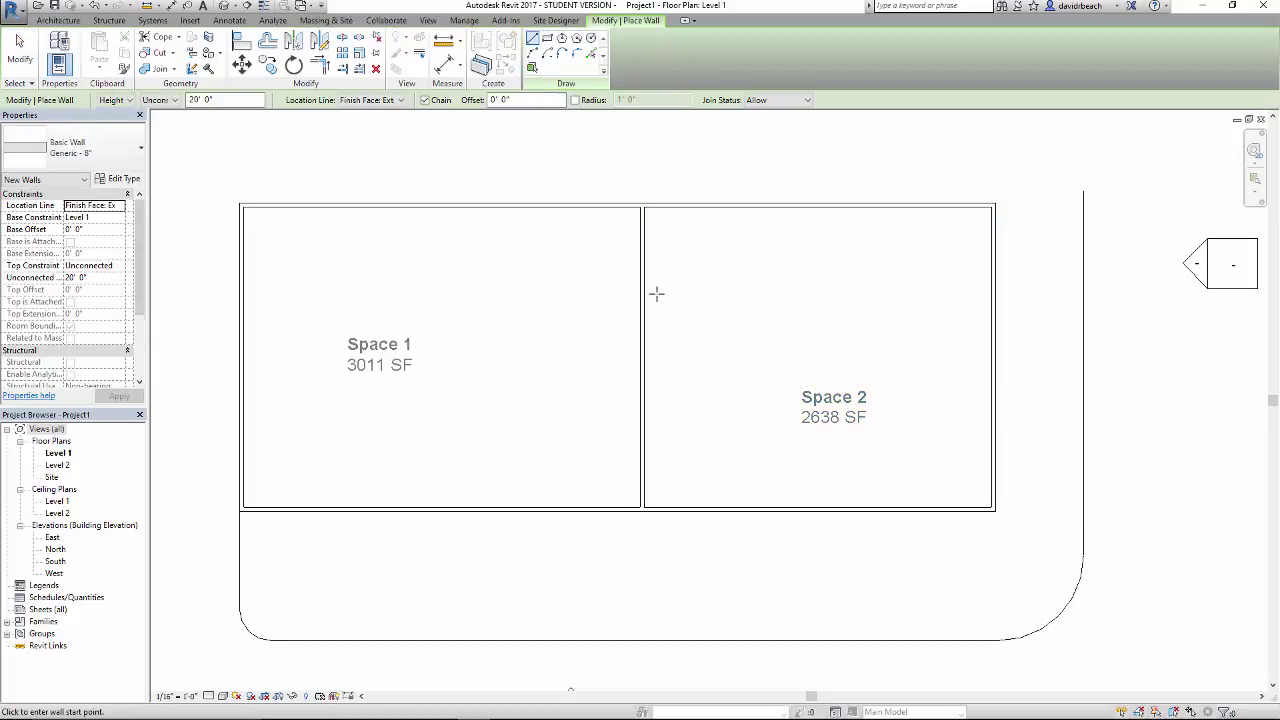
click(646, 300)
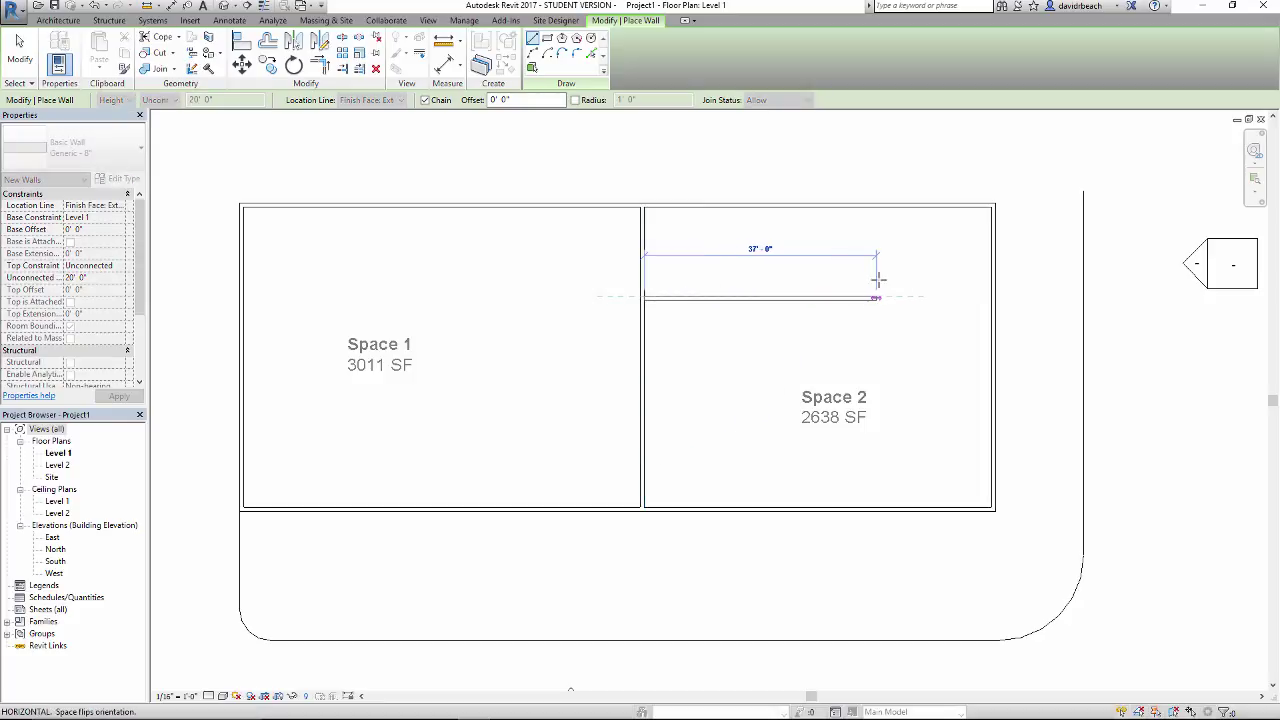
click(880, 272)
click(877, 206)
key(Escape)
middle_drag(799, 264, 782, 294)
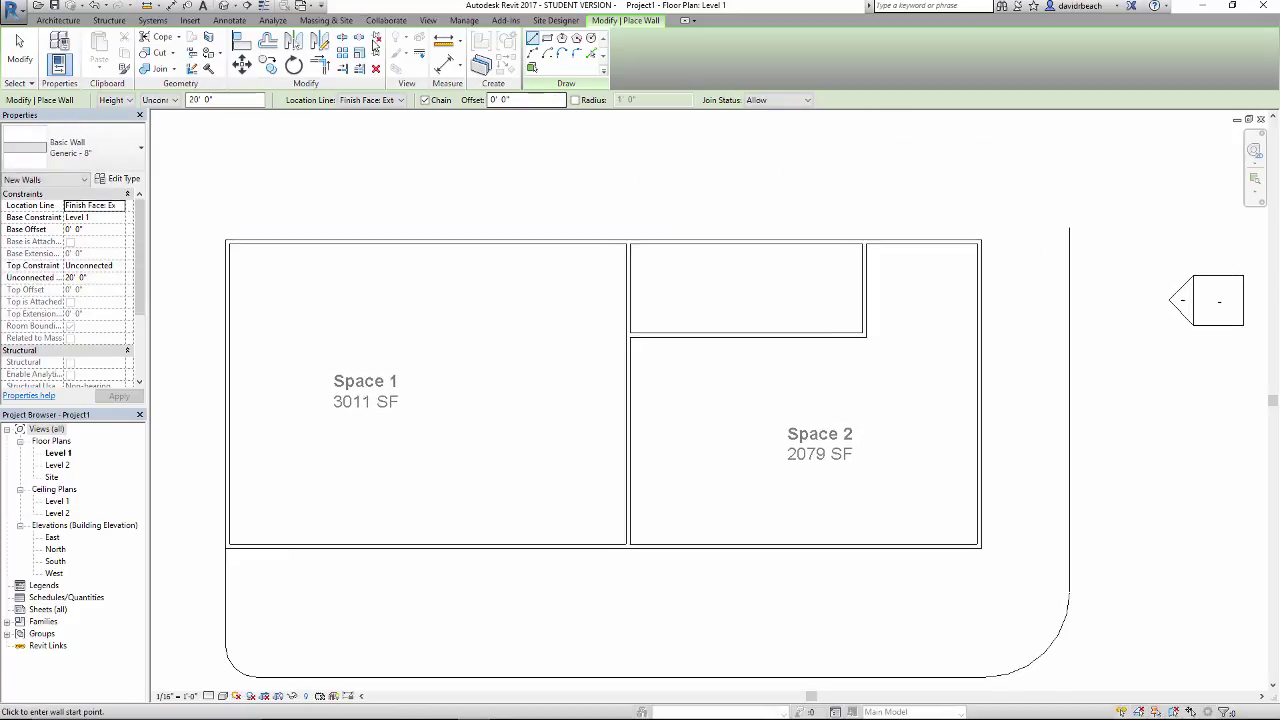
- Place a tagged room inside the L-shaped enclosure north of Space 2
click(62, 21)
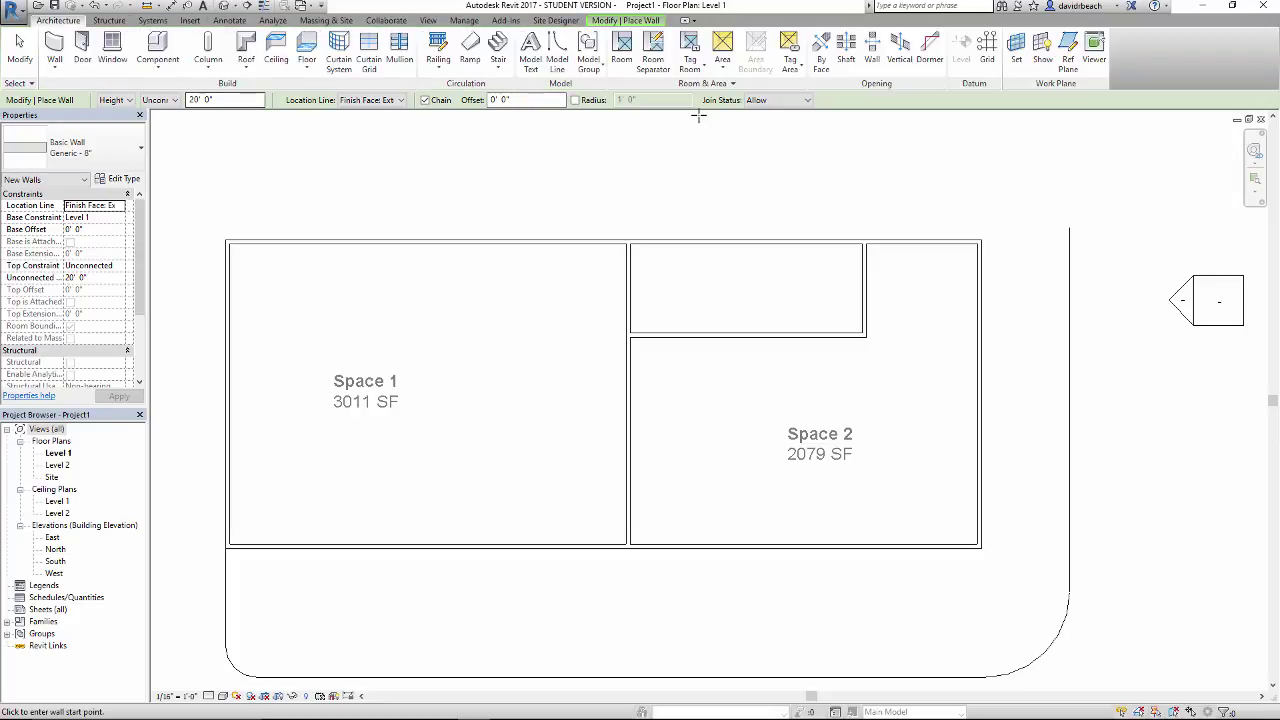
click(621, 50)
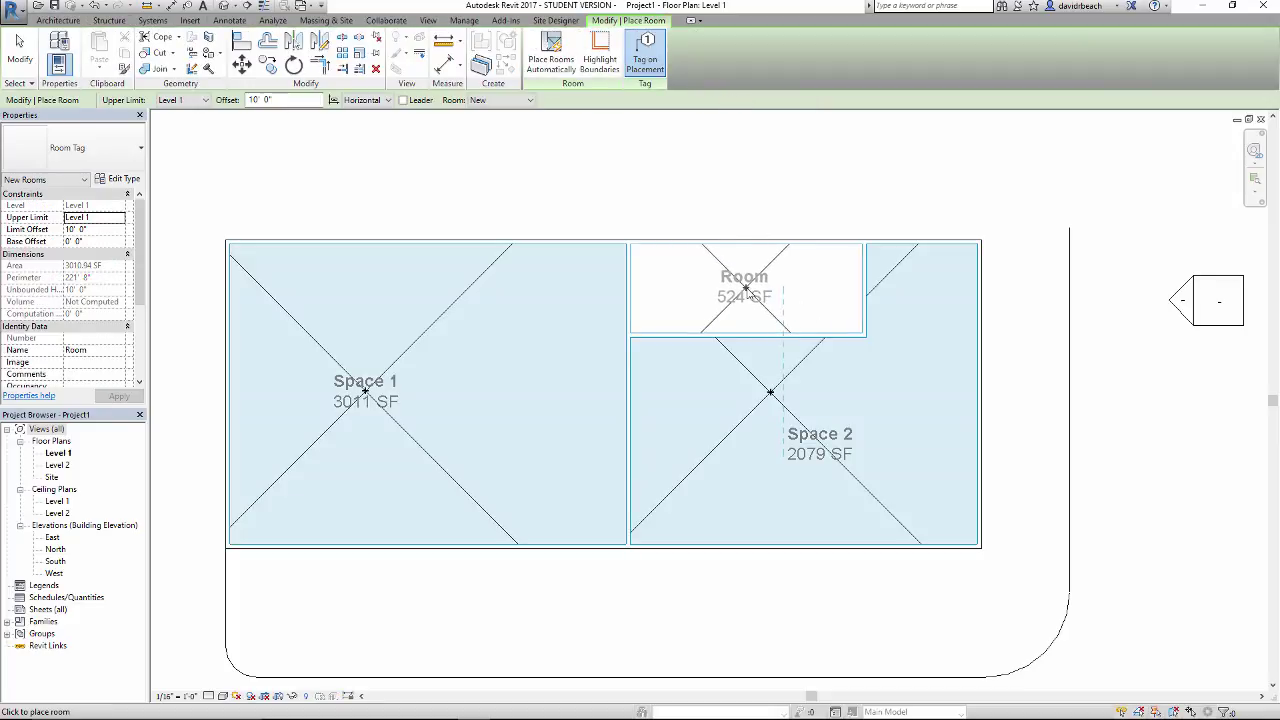
click(745, 290)
key(Escape)
key(Escape)
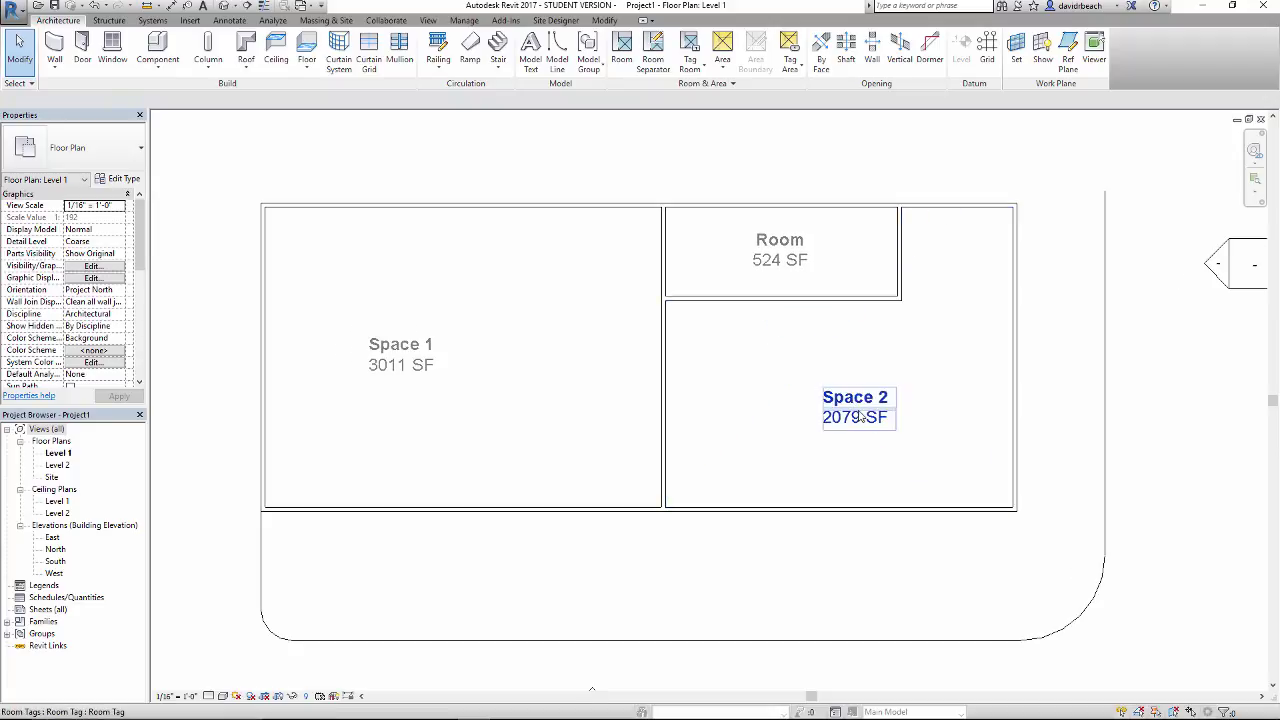
- Move the Space 2 tag west so it lines up beneath the tag of the small room to the north
click(860, 416)
drag(860, 416, 785, 405)
key(Escape)
middle_drag(909, 397, 907, 419)
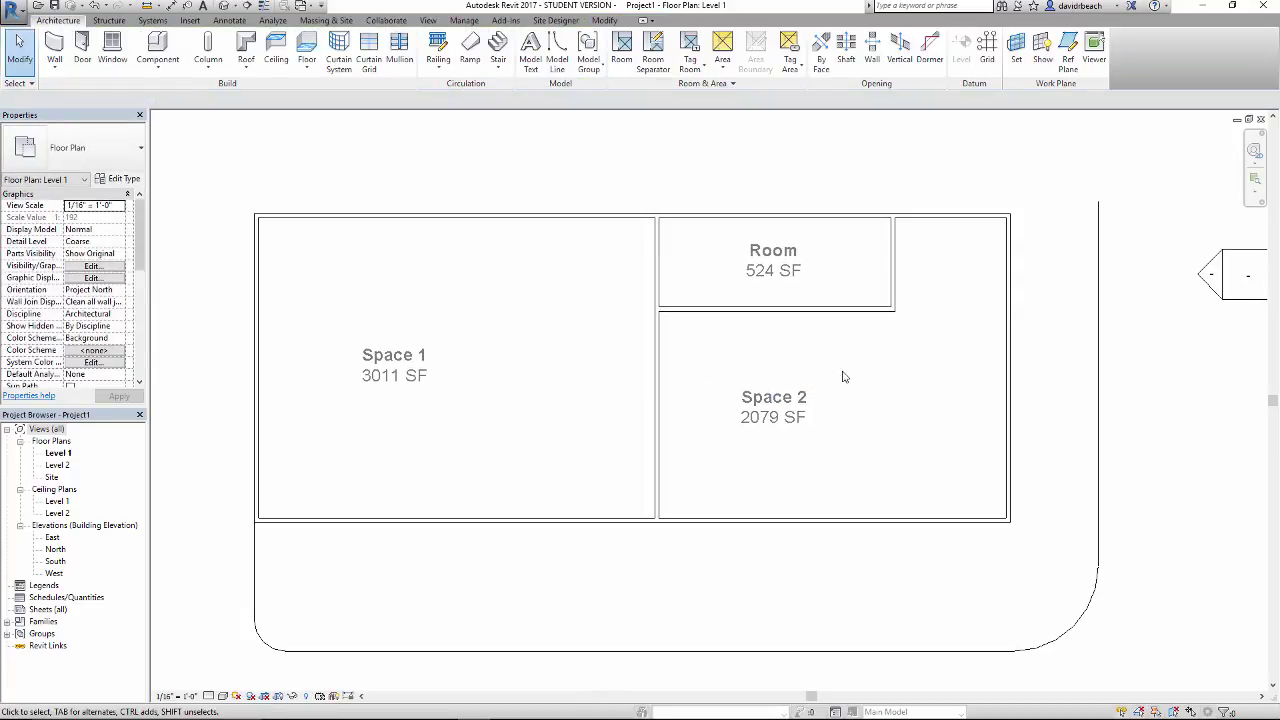
- Draw a room separation line from the small room's southeast outer corner straight east to the exterior wall, and check the extent of Space 2
middle_drag(835, 384, 725, 435)
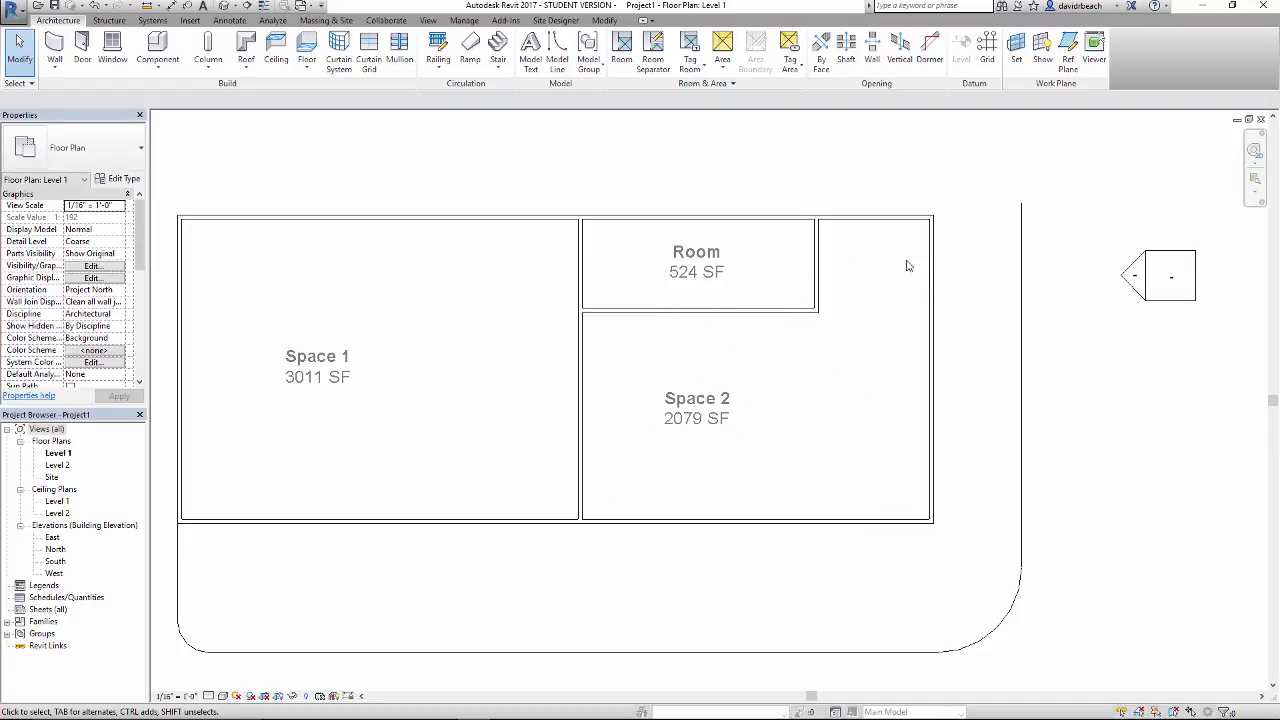
middle_drag(880, 283, 814, 393)
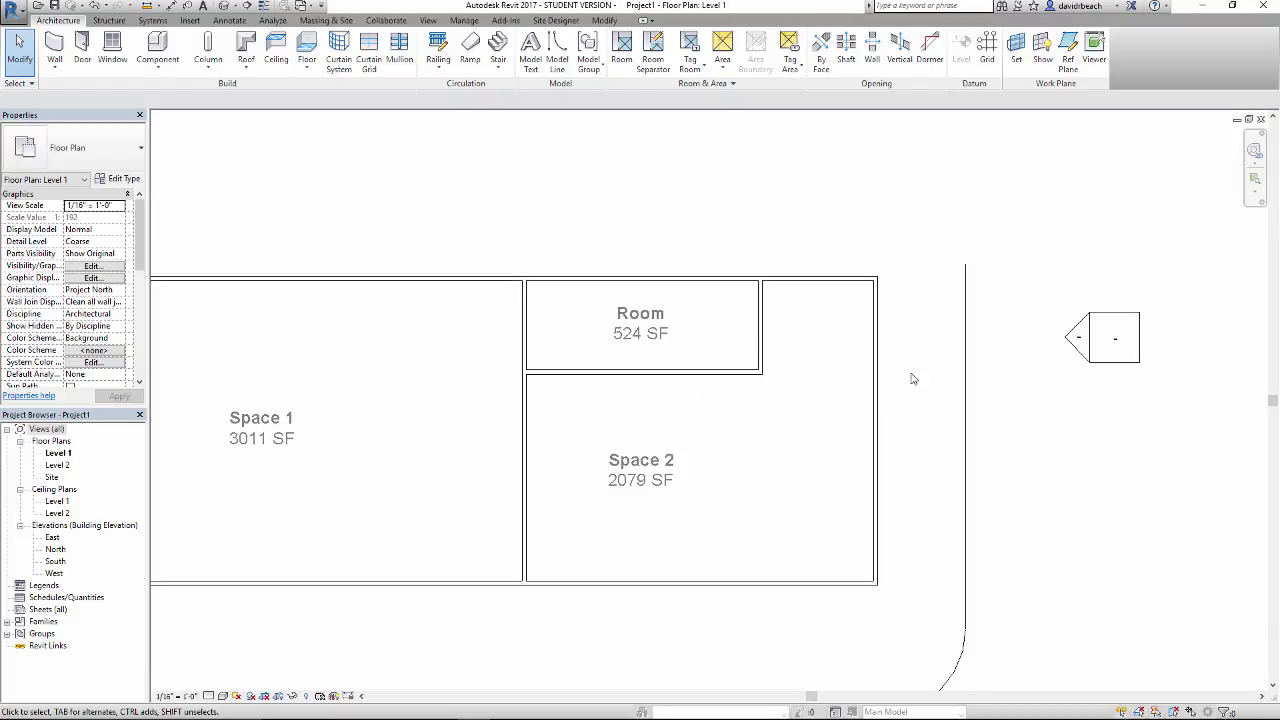
middle_drag(805, 356, 811, 370)
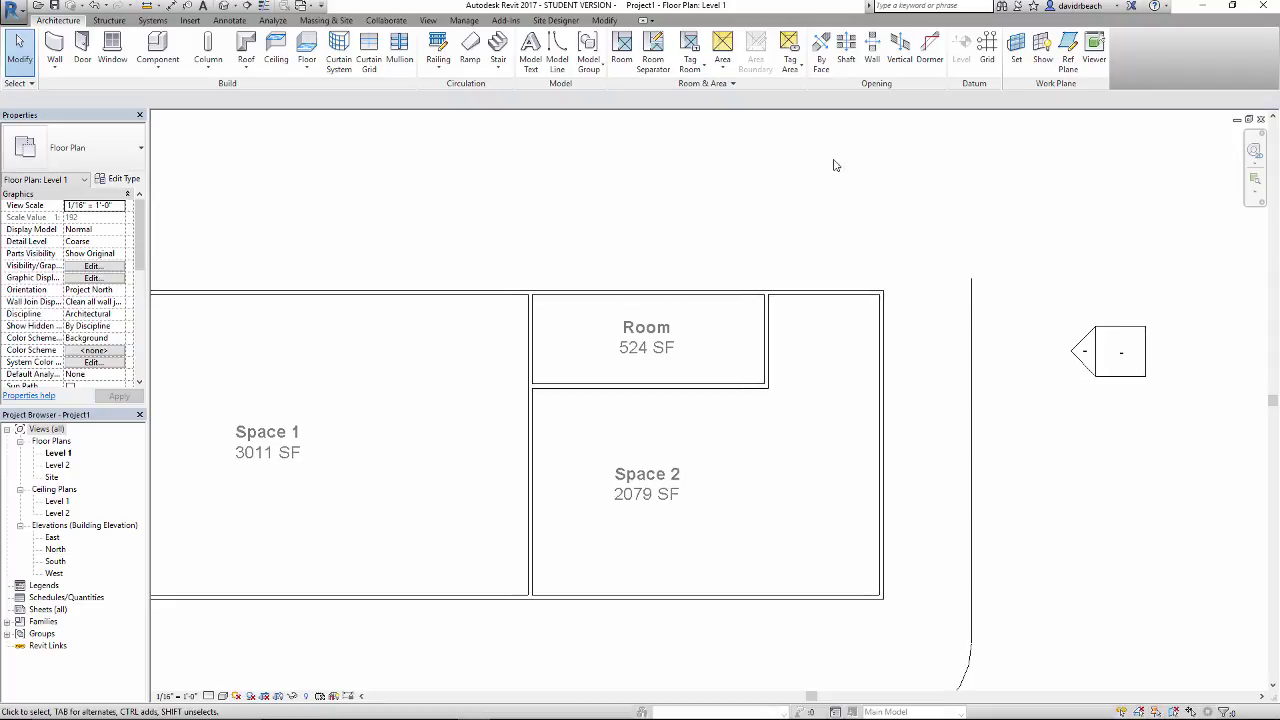
scroll(795, 350, up, 1)
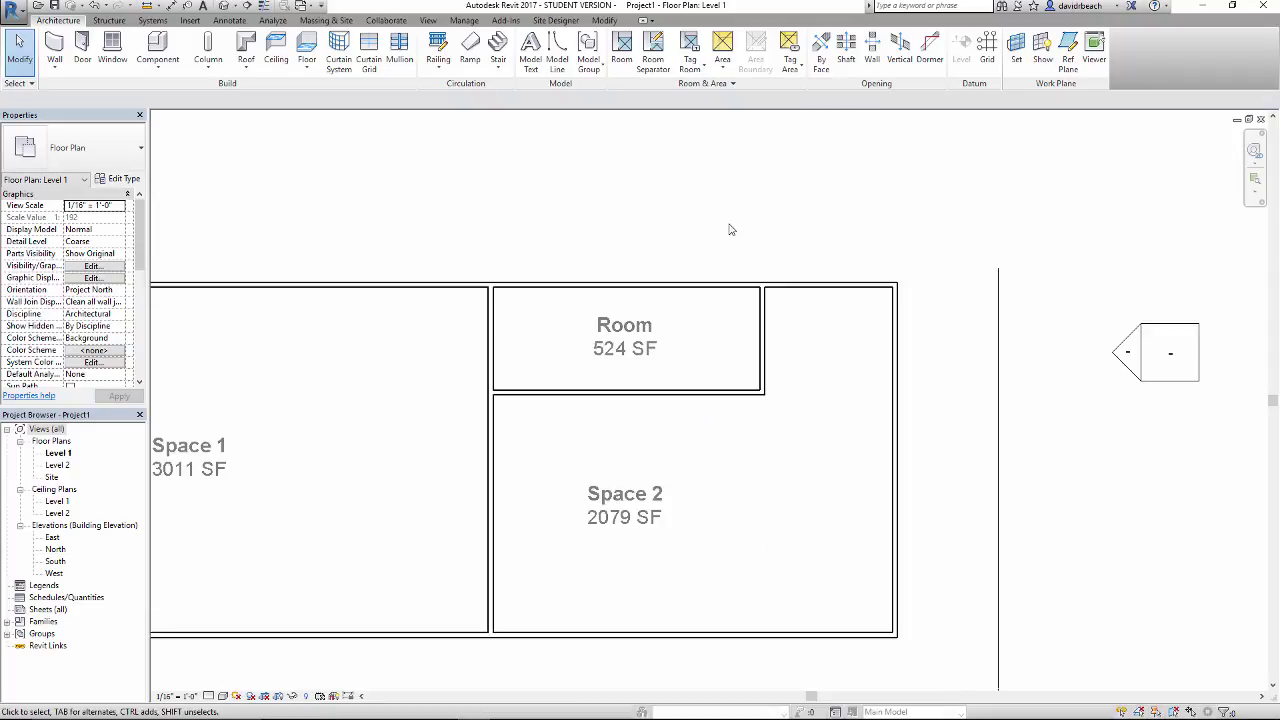
click(659, 48)
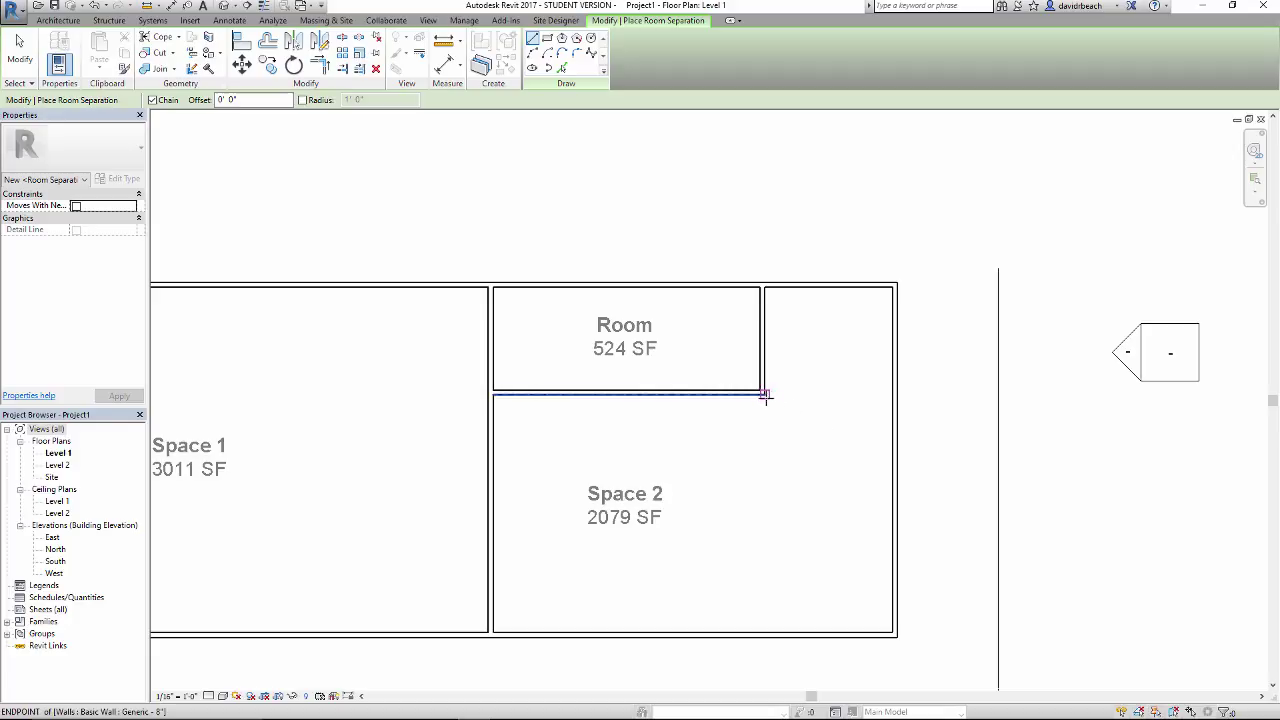
scroll(765, 393, up, 3)
click(767, 393)
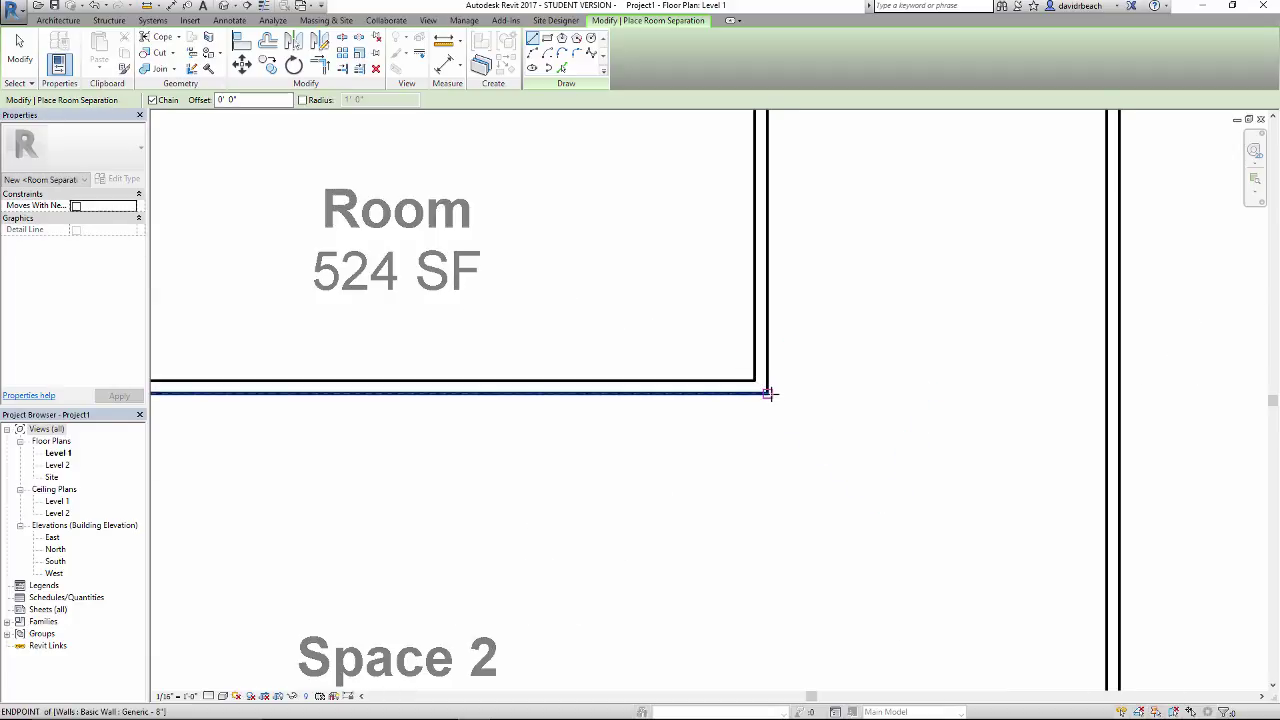
click(1103, 392)
scroll(895, 400, down, 2)
key(Escape)
key(Escape)
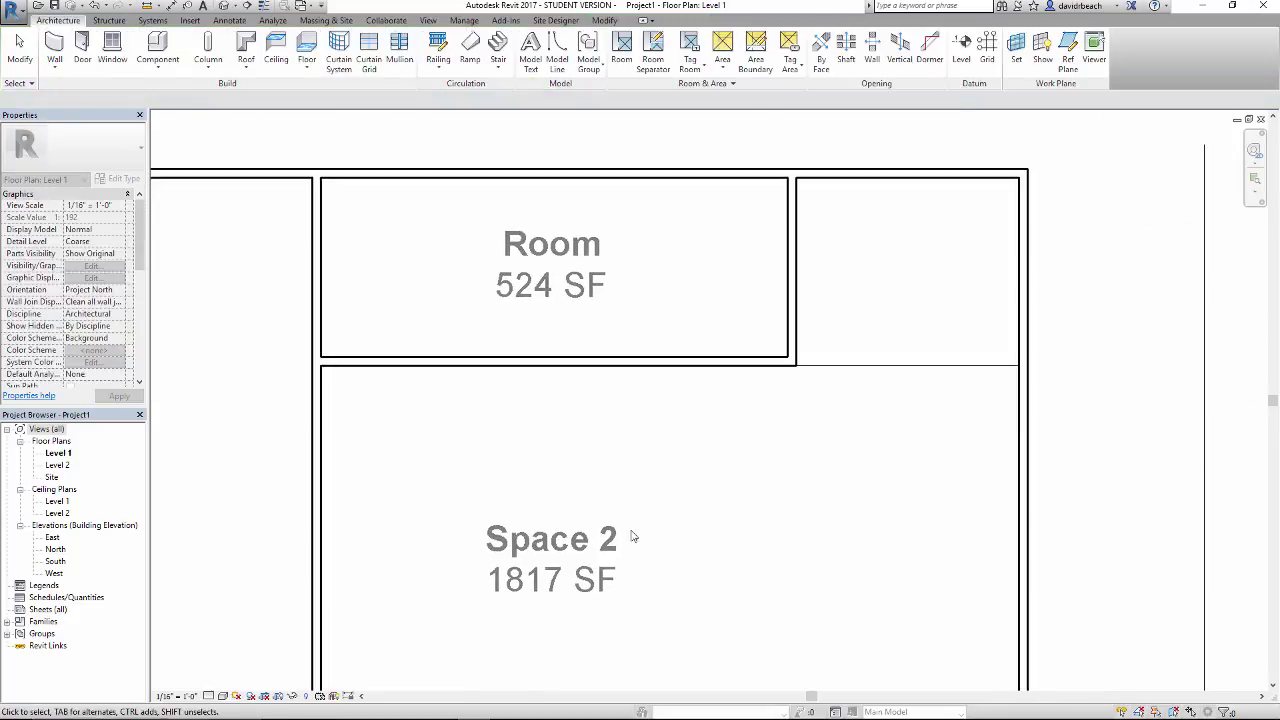
scroll(720, 492, down, 1)
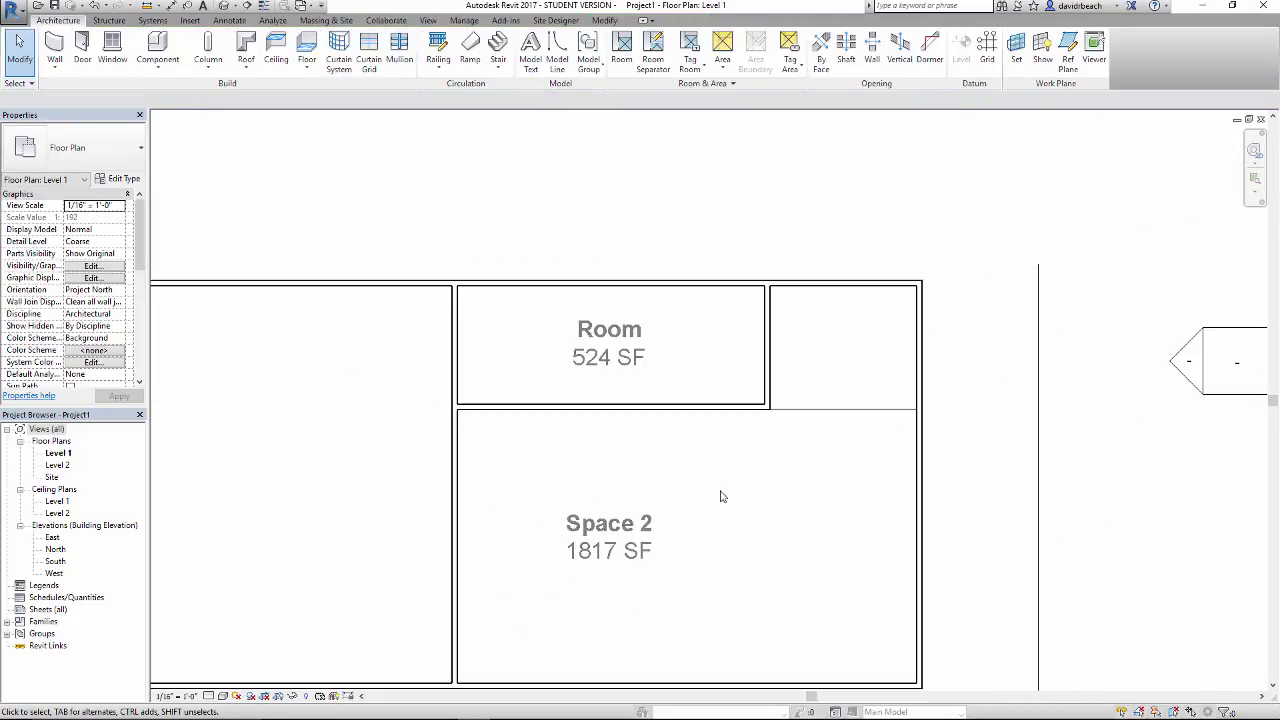
click(654, 506)
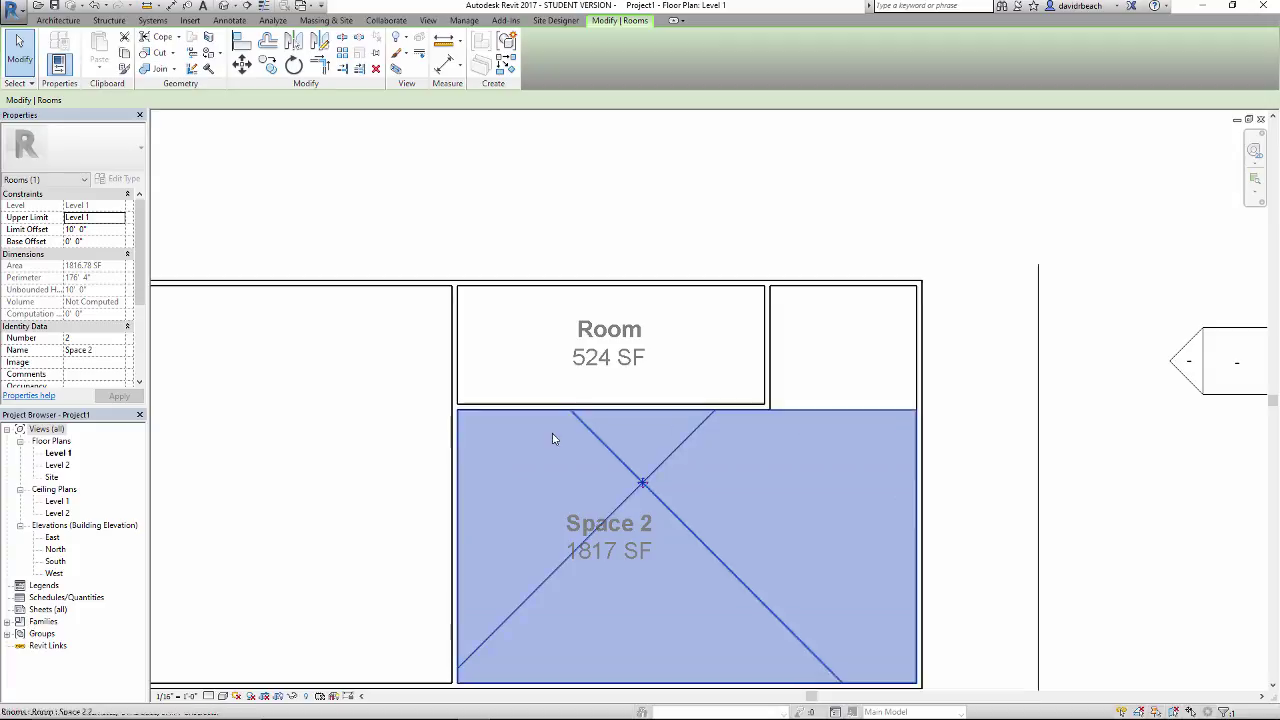
click(839, 377)
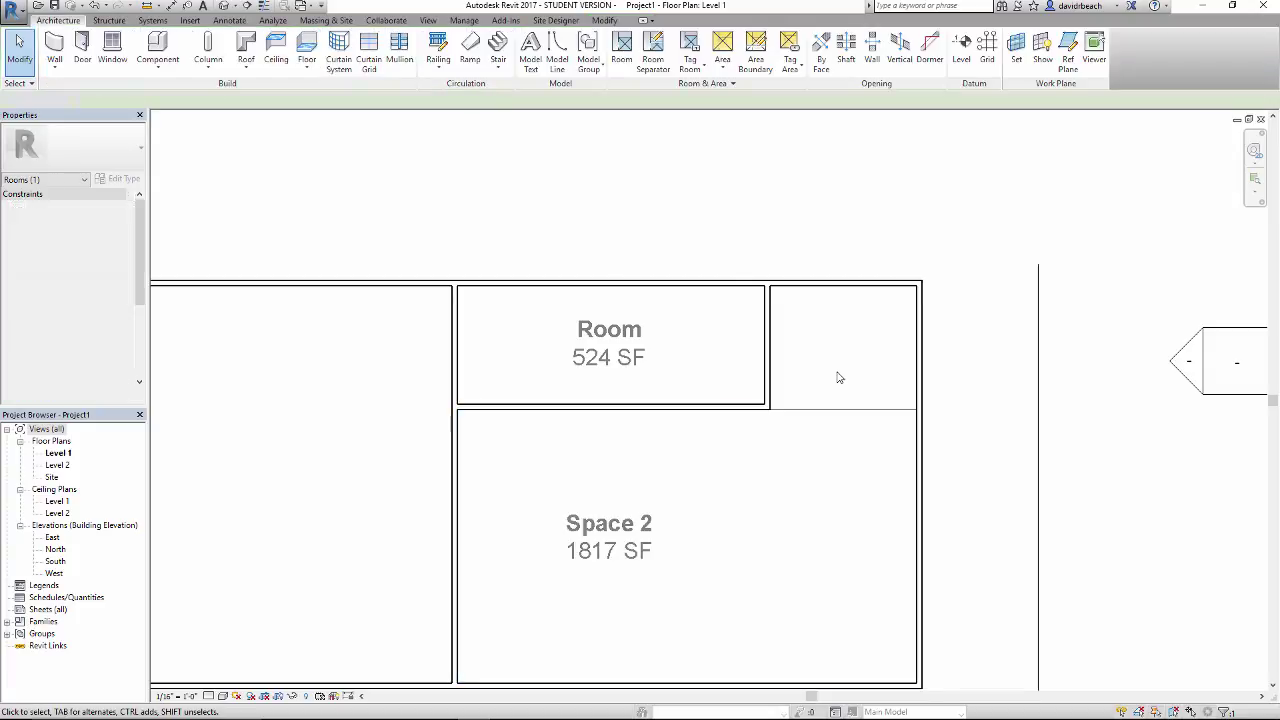
- Place a tagged room in the building's northeast corner and rename it Lobby
middle_drag(828, 372, 770, 389)
click(621, 50)
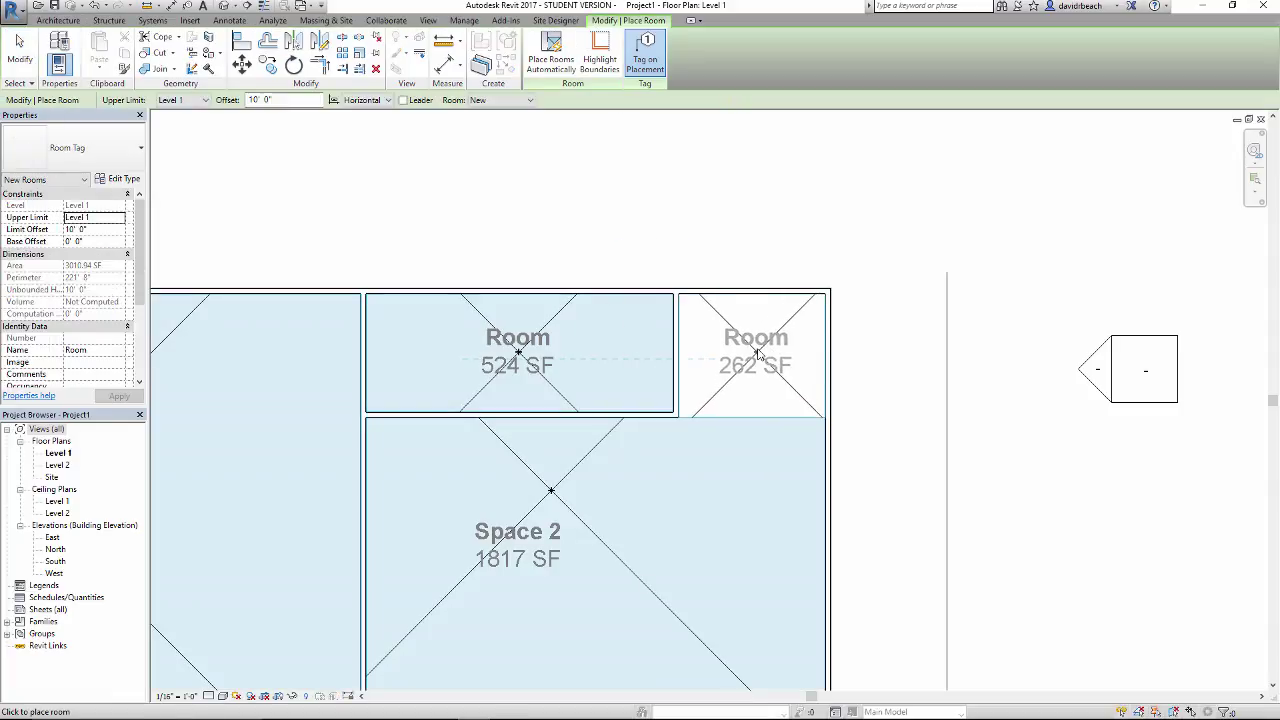
click(757, 350)
key(Escape)
key(Escape)
click(757, 348)
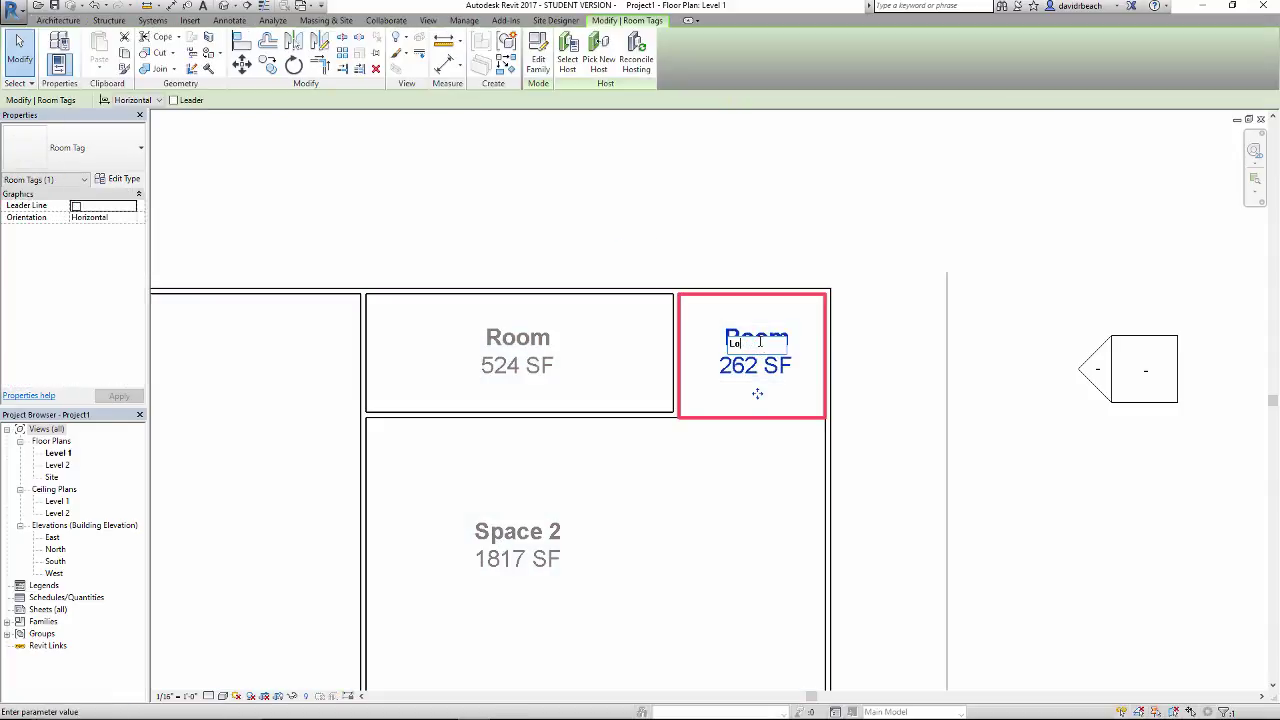
click(720, 194)
scroll(766, 231, down, 3)
scroll(947, 286, up, 2)
scroll(940, 297, down, 2)
middle_drag(940, 297, 978, 299)
middle_drag(526, 214, 562, 205)
middle_drag(679, 225, 511, 247)
scroll(622, 192, down, 1)
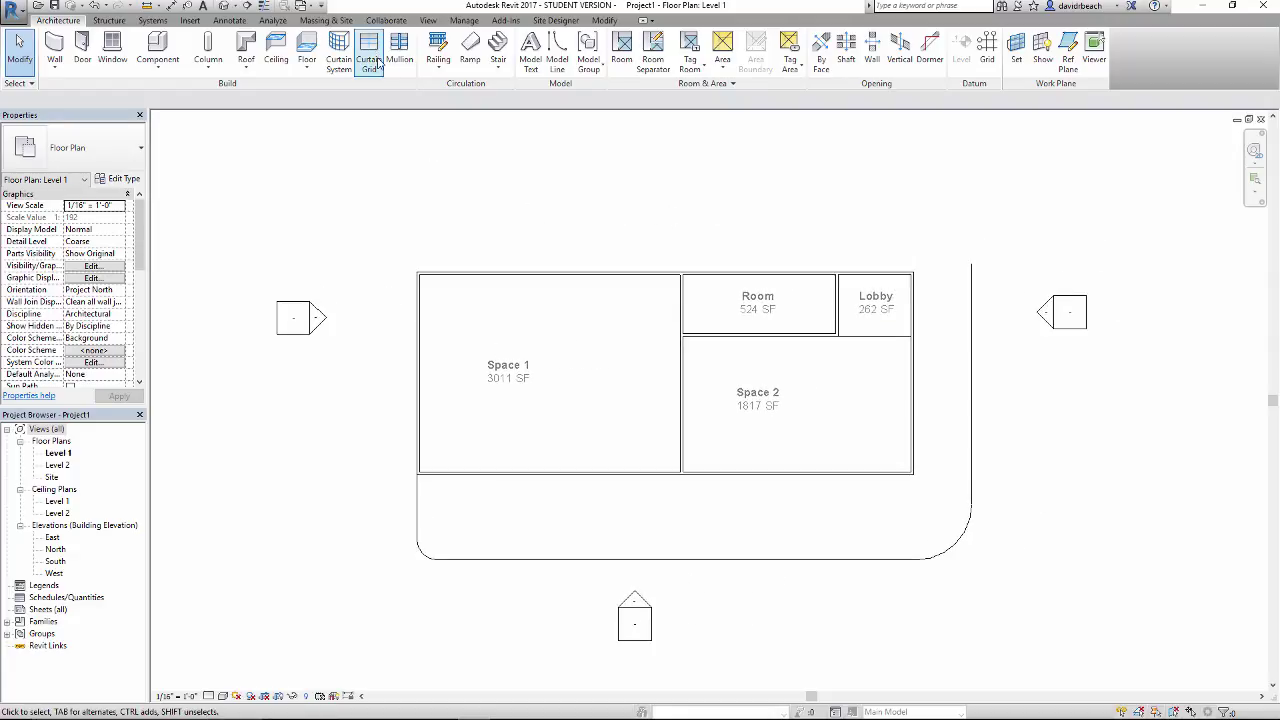
middle_drag(426, 140, 387, 144)
middle_drag(467, 224, 468, 220)
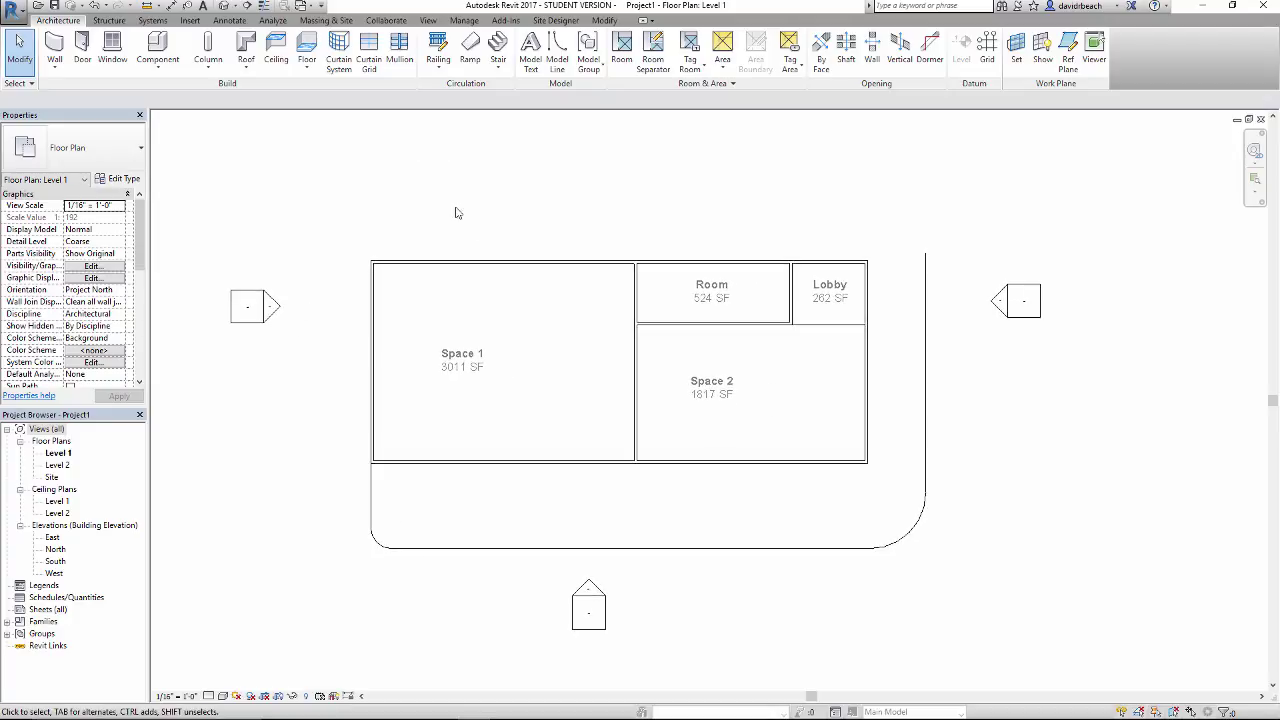